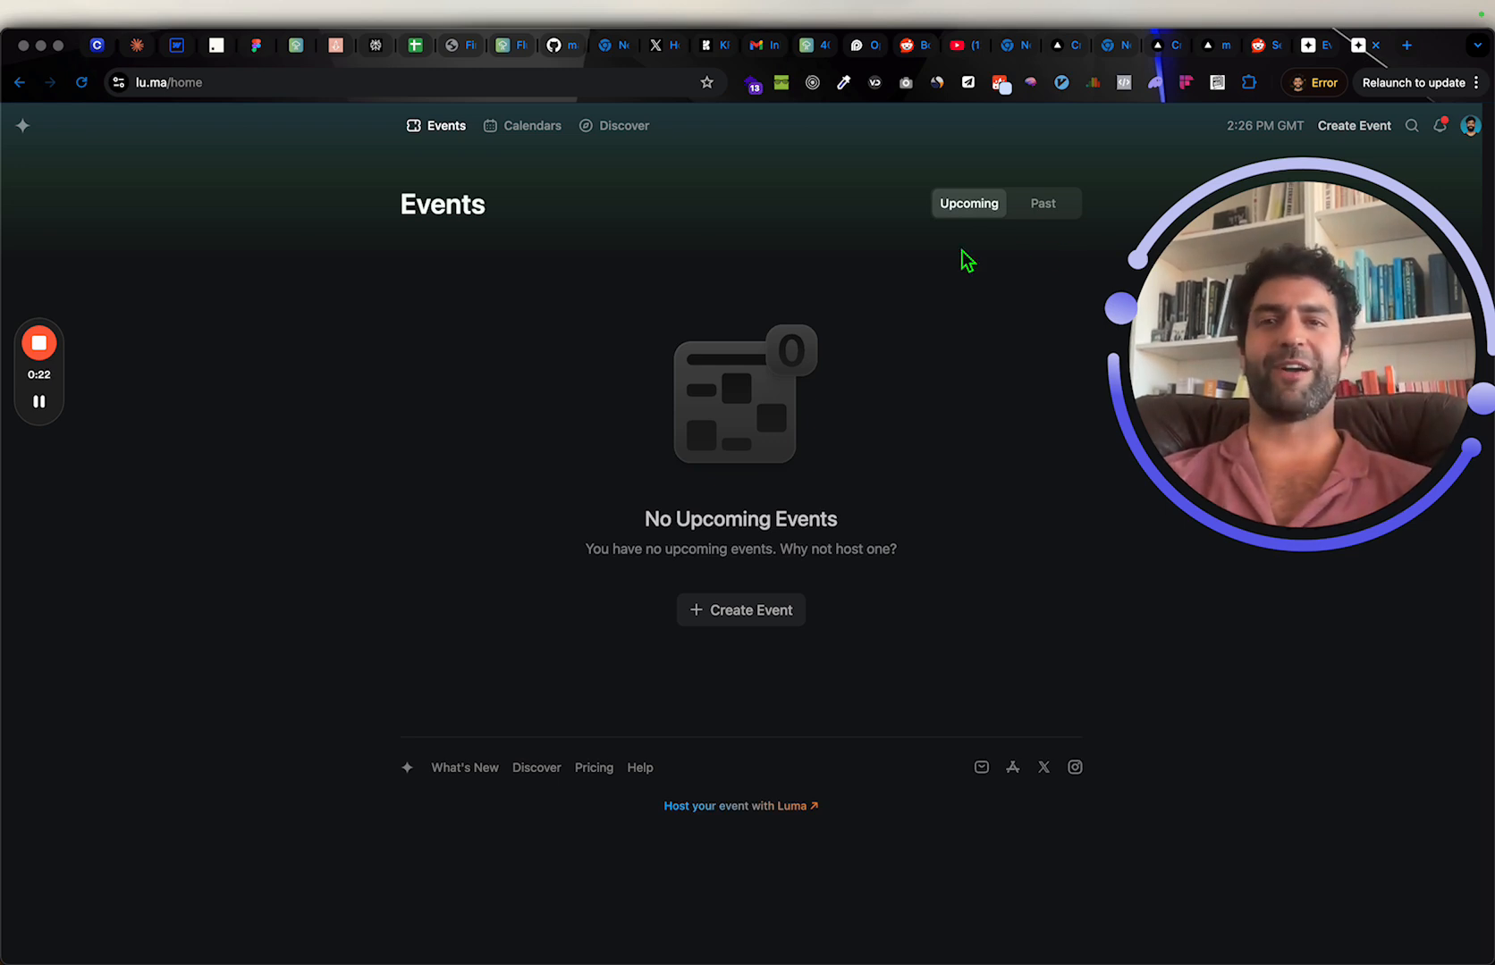
drag(1101, 414, 1125, 617)
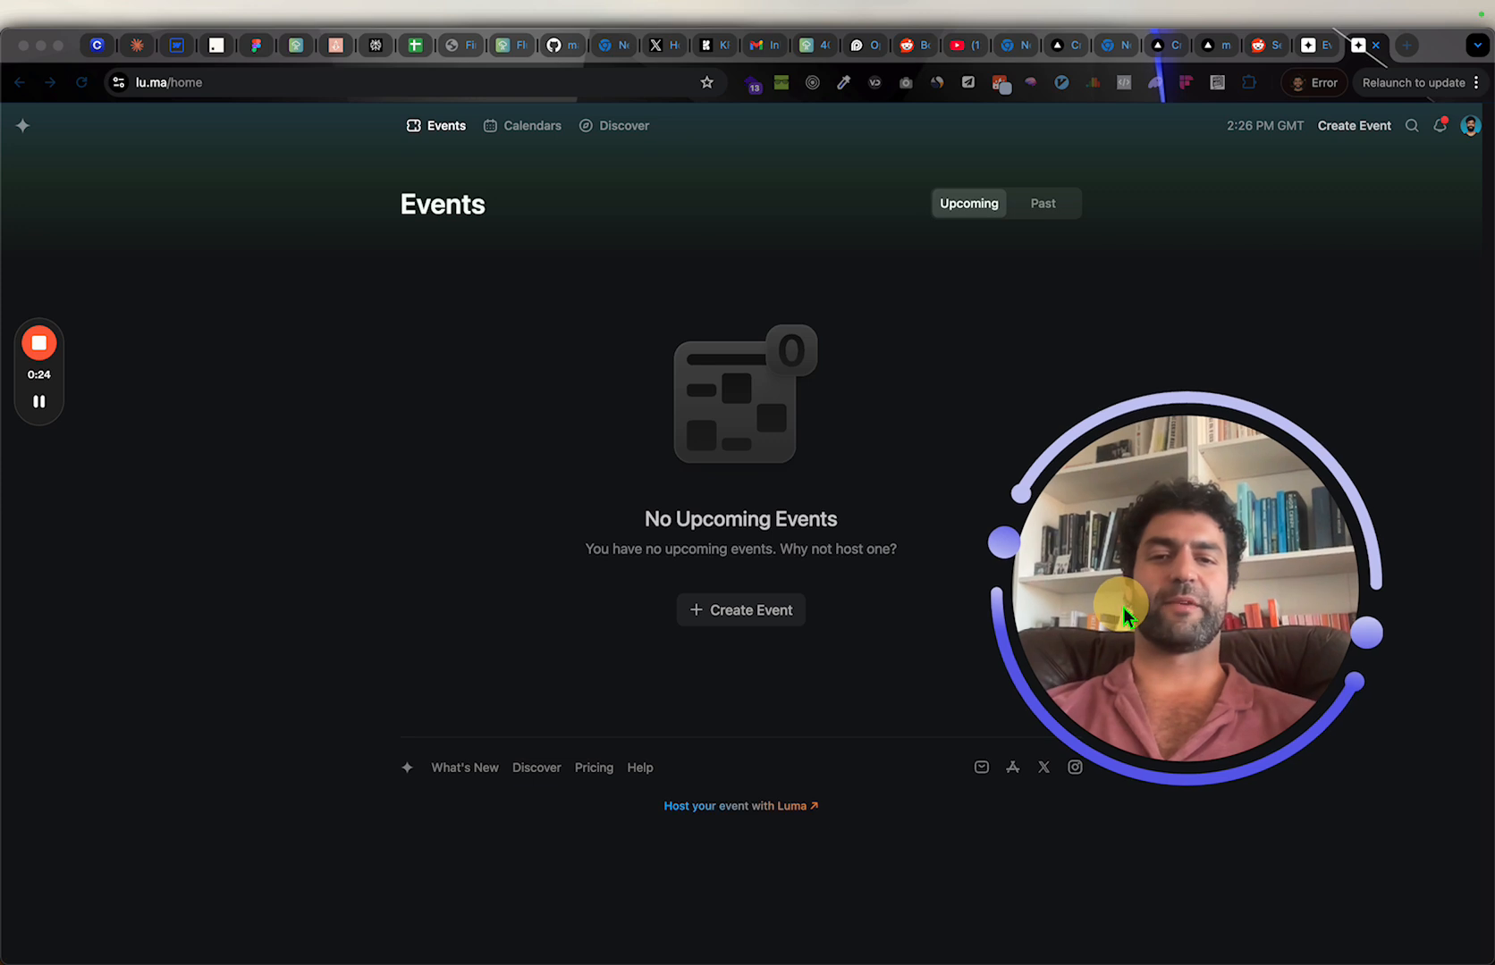
click(941, 518)
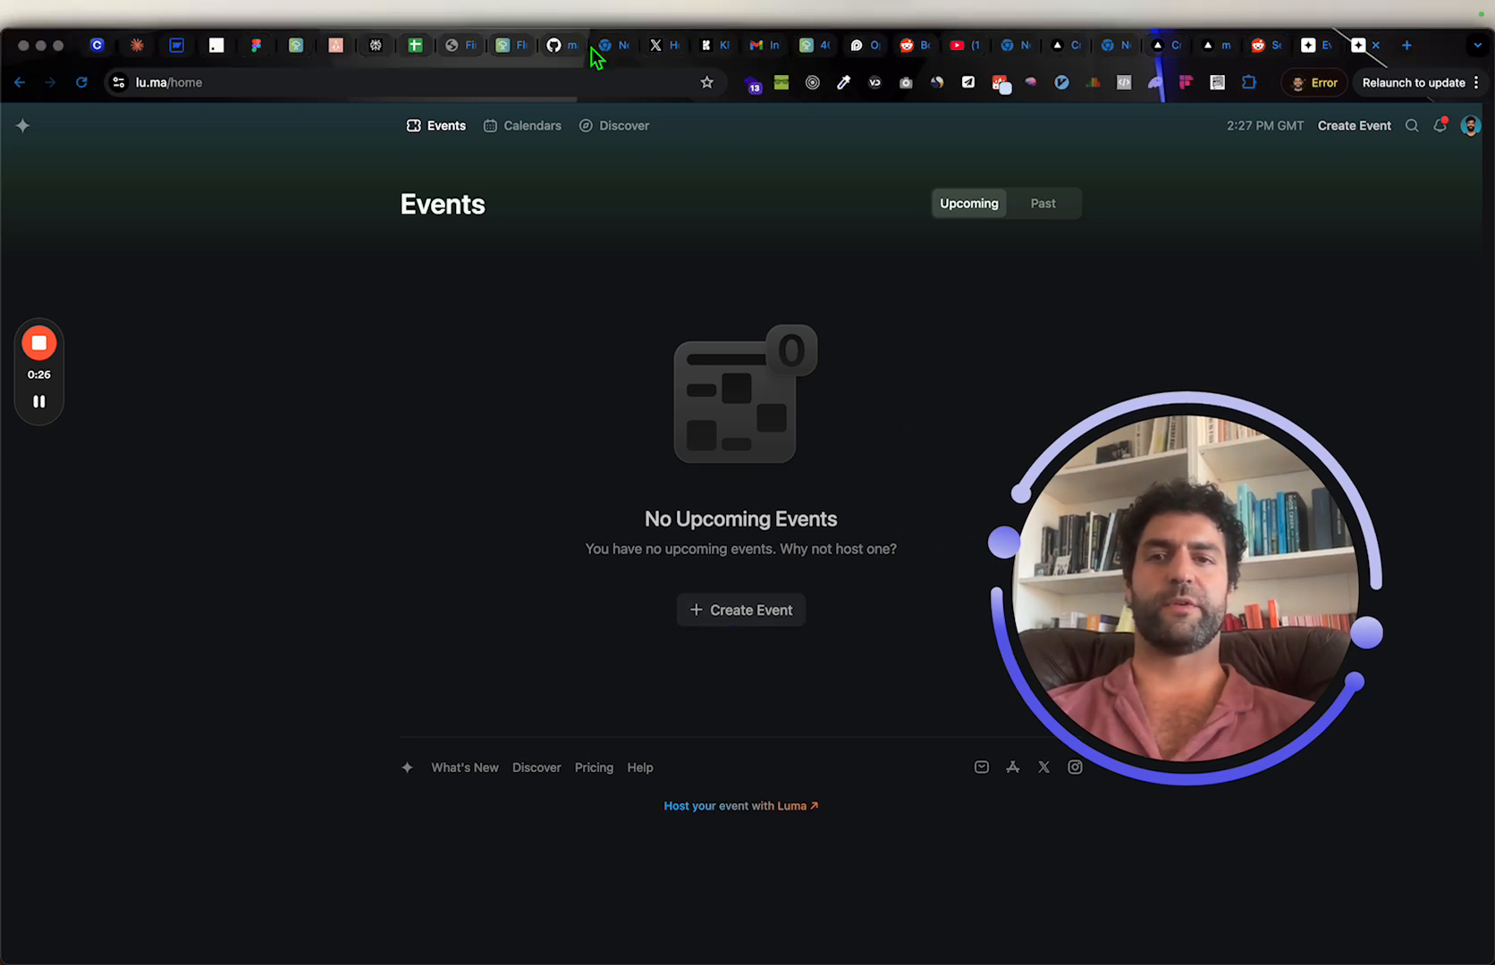
click(1471, 126)
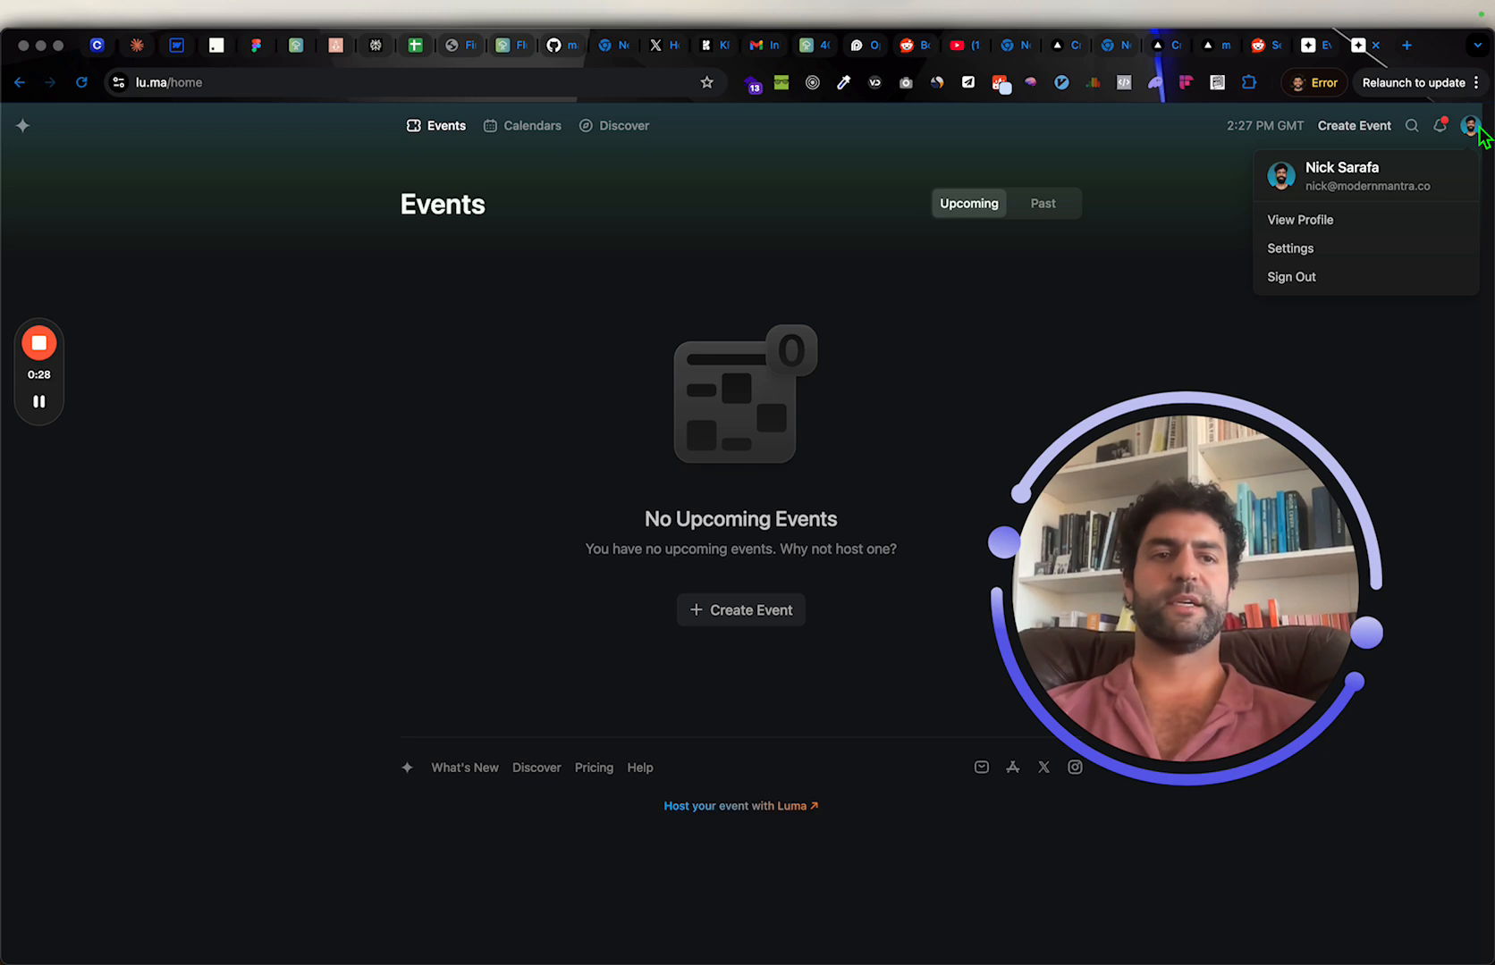
click(1477, 133)
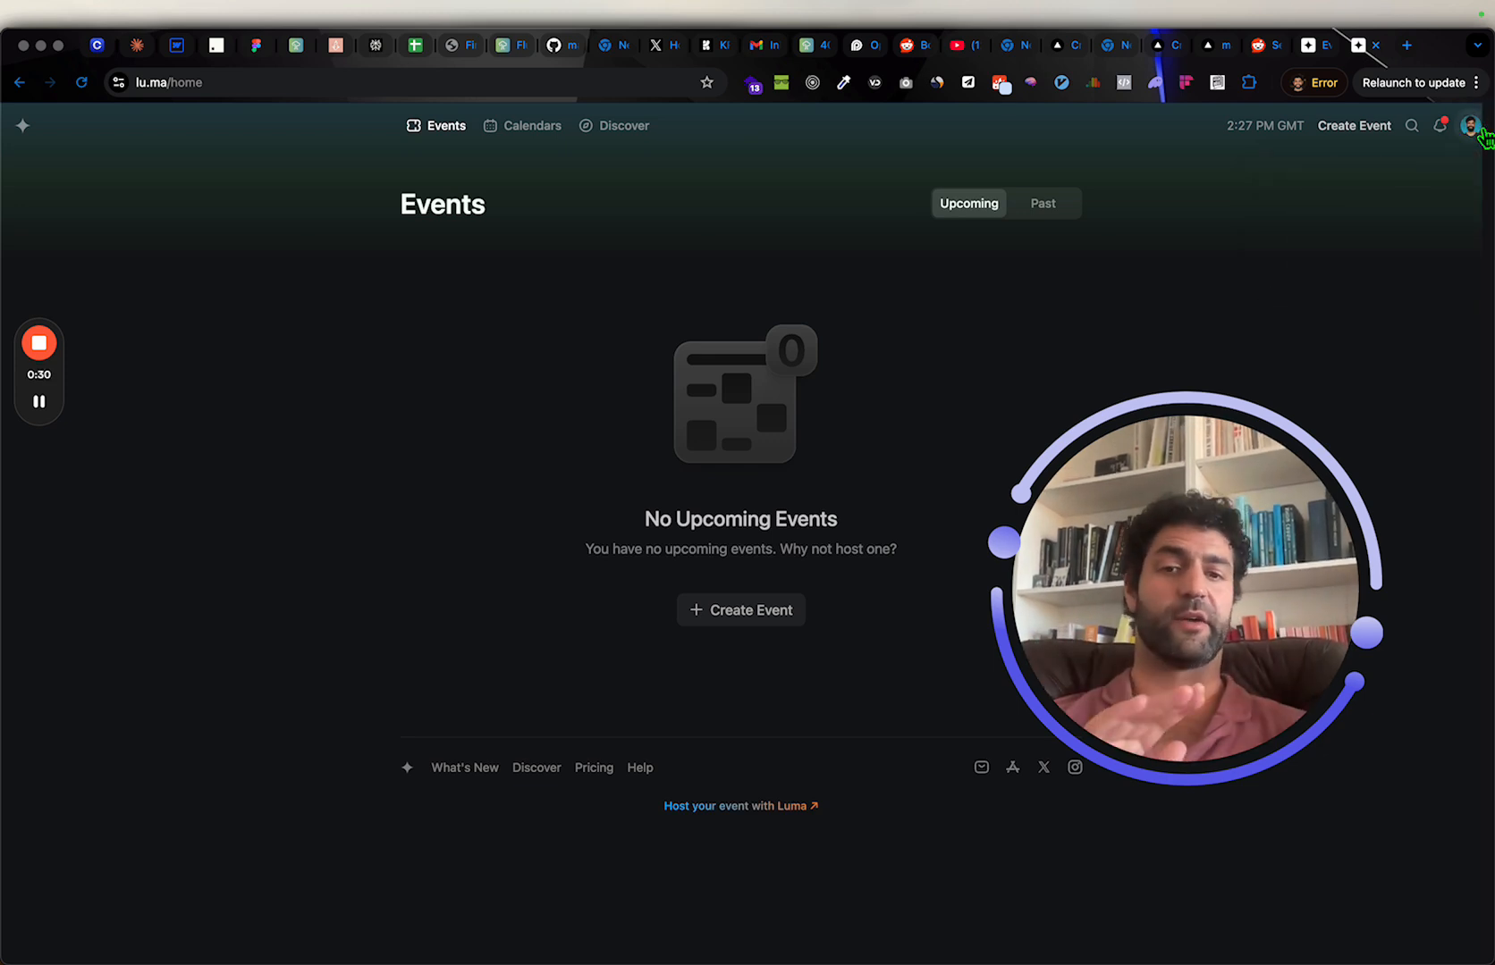
Step: Start creating a new event and name it "Group Meditation"
click(728, 616)
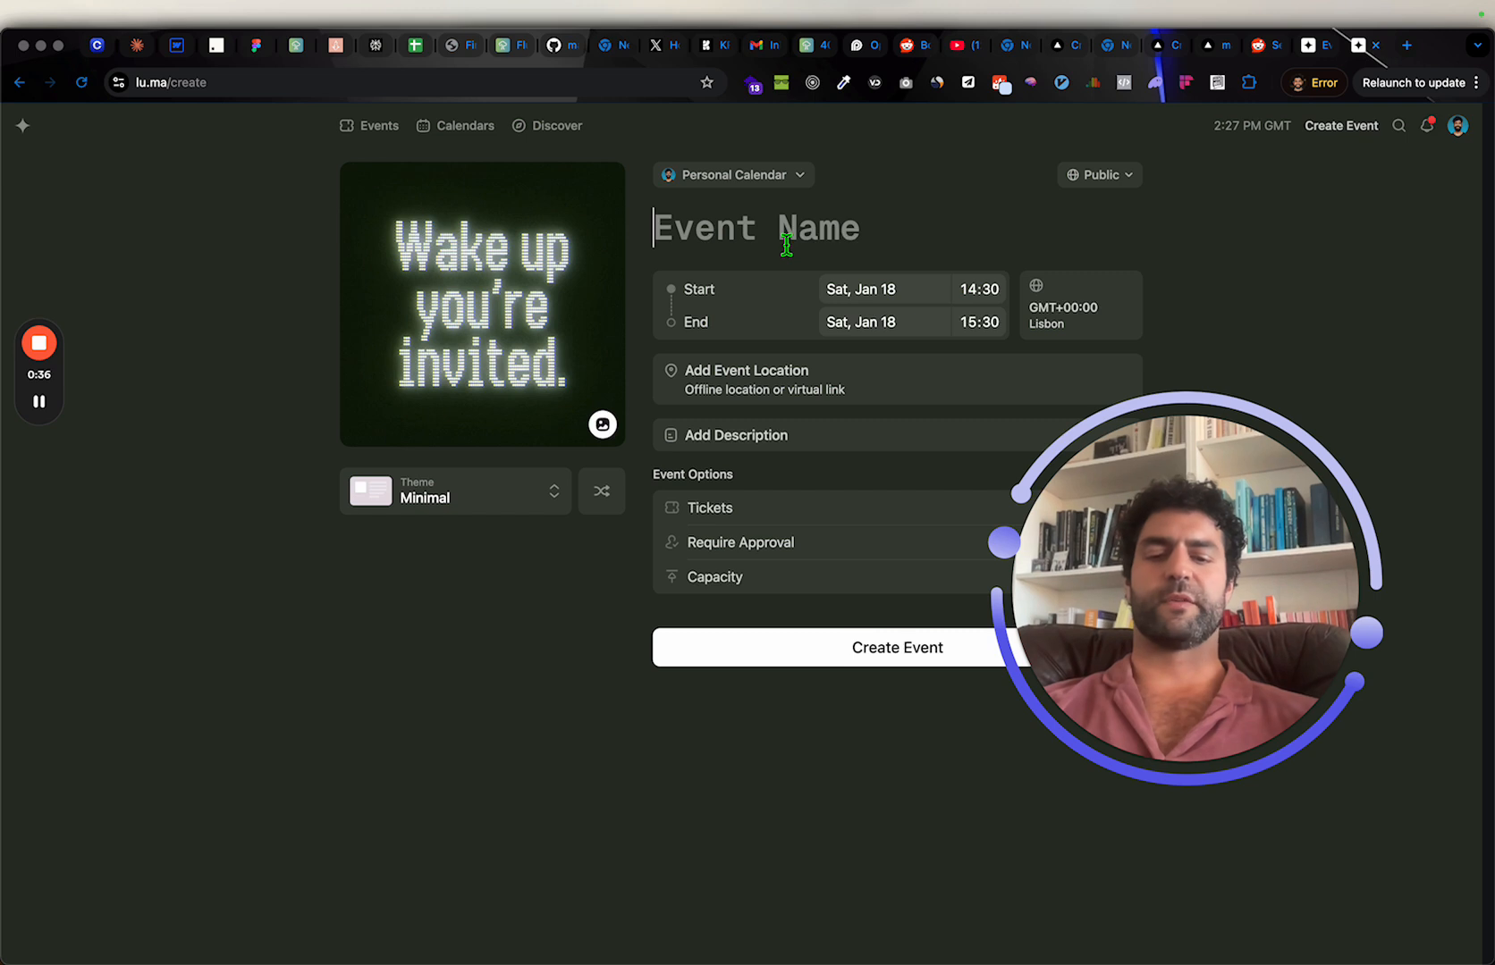
text(Group Meditation)
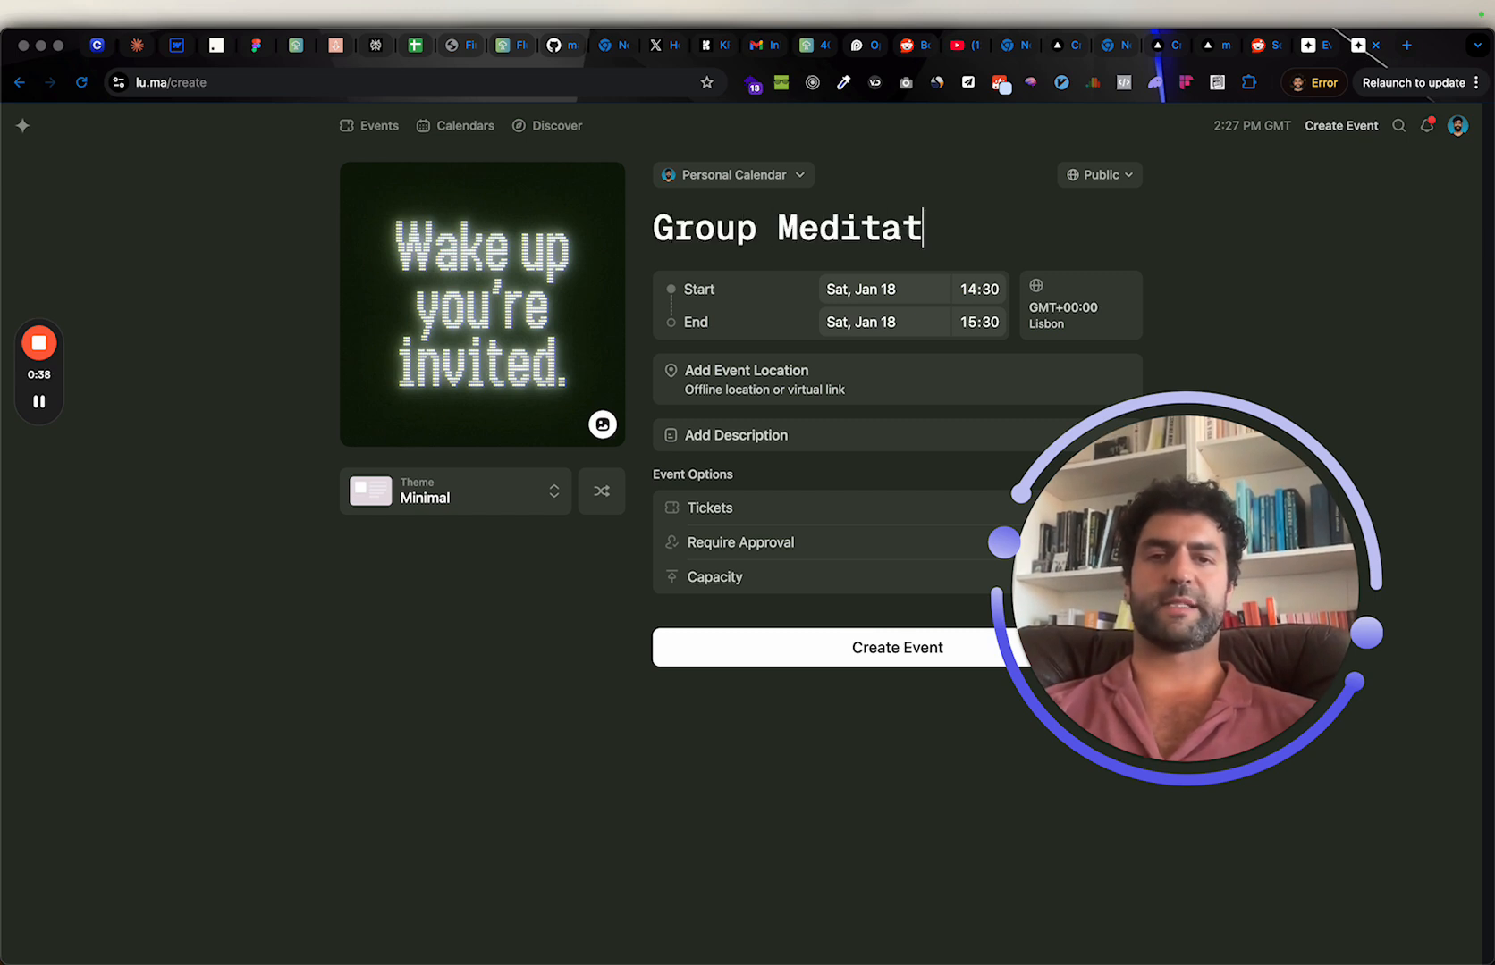
Step: Examine the available choices for the event's start date, start time and timezone without changing them
click(904, 295)
click(934, 297)
click(977, 291)
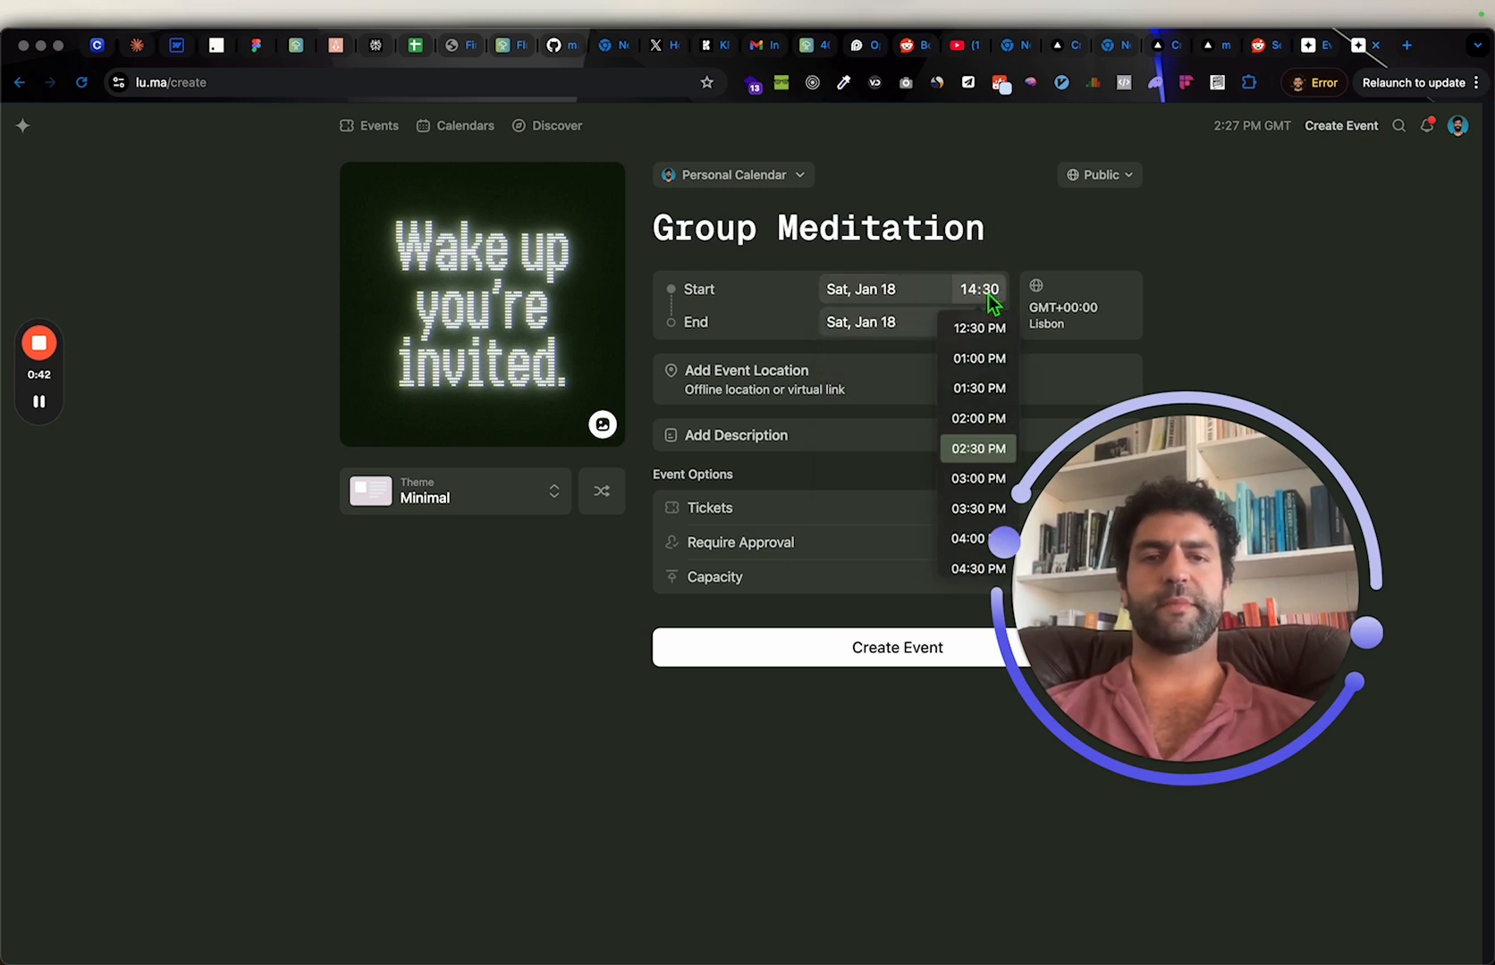
click(905, 292)
click(1081, 318)
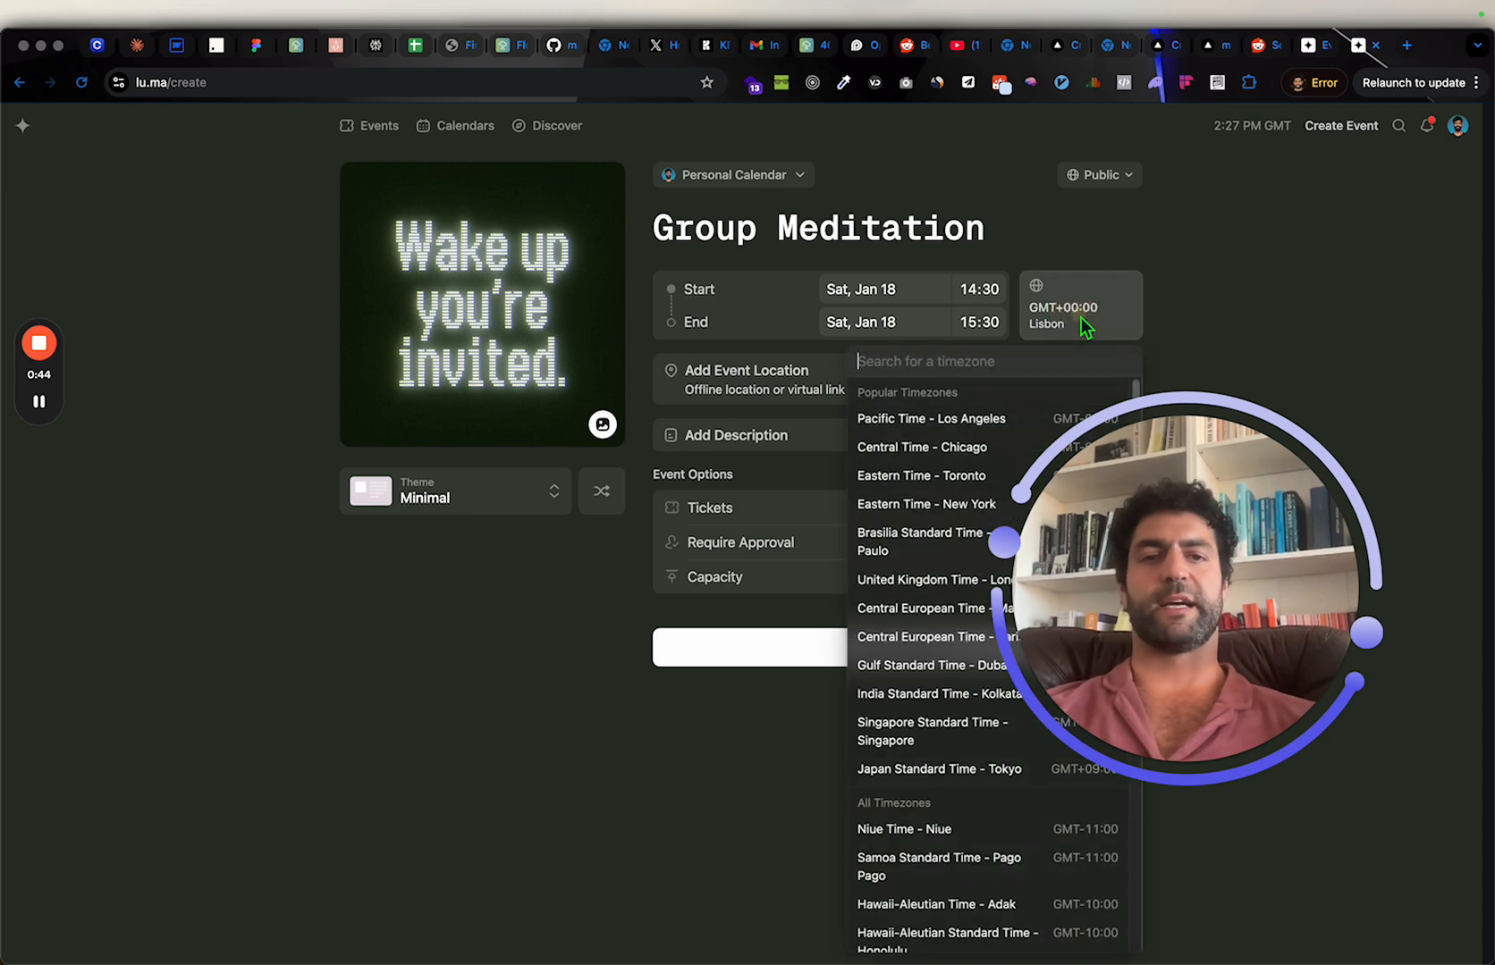
click(1086, 326)
drag(1144, 495, 1194, 495)
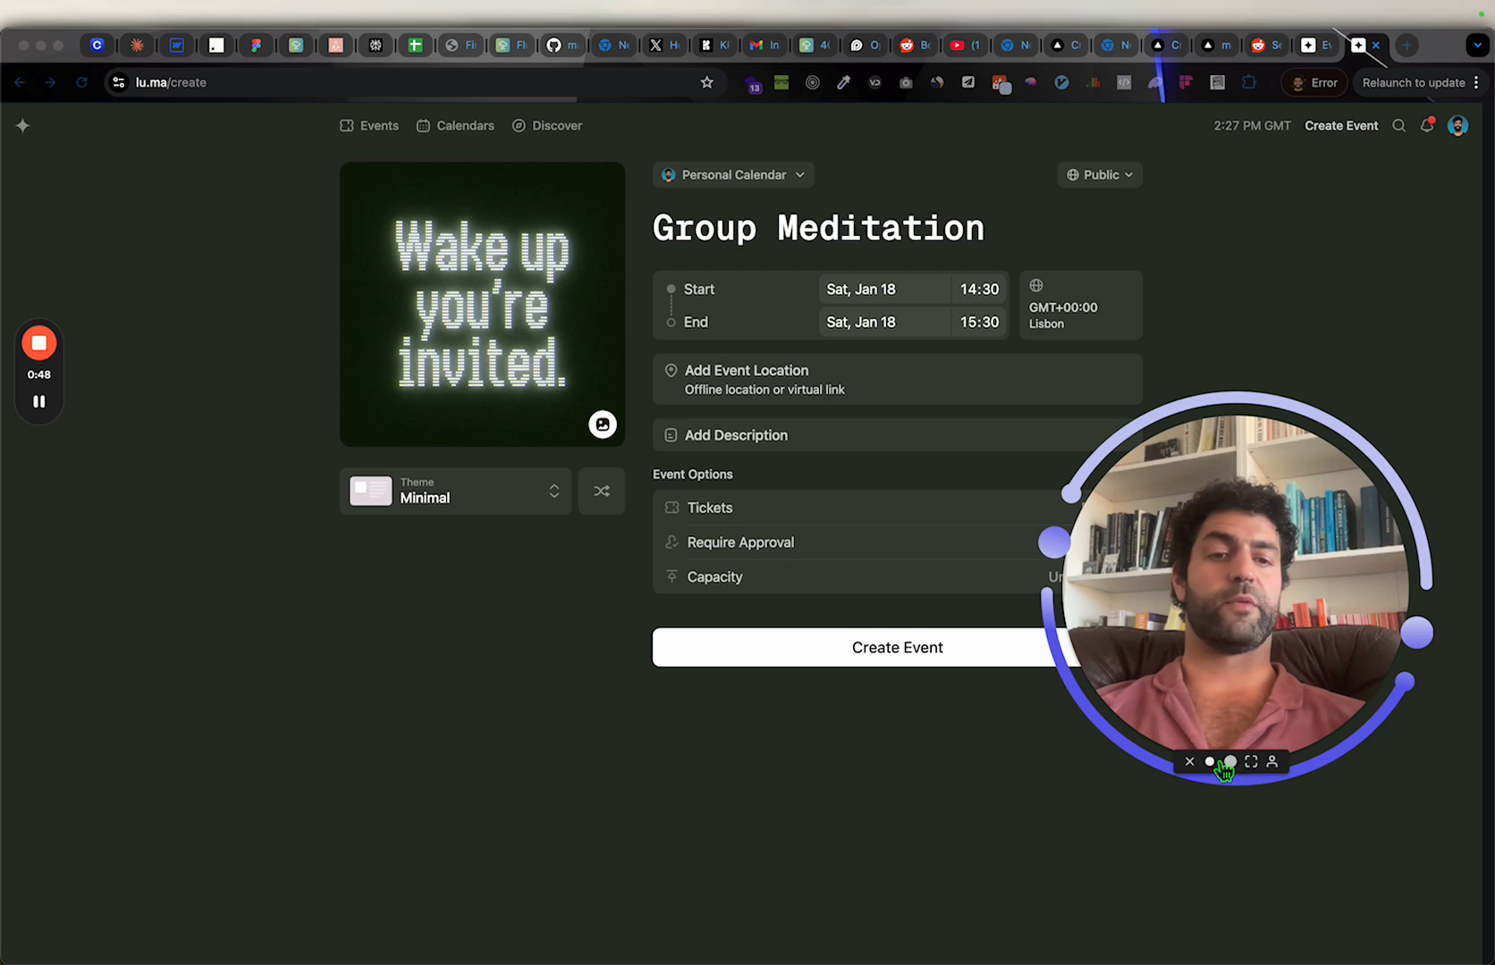
click(1212, 761)
drag(1179, 678, 1335, 241)
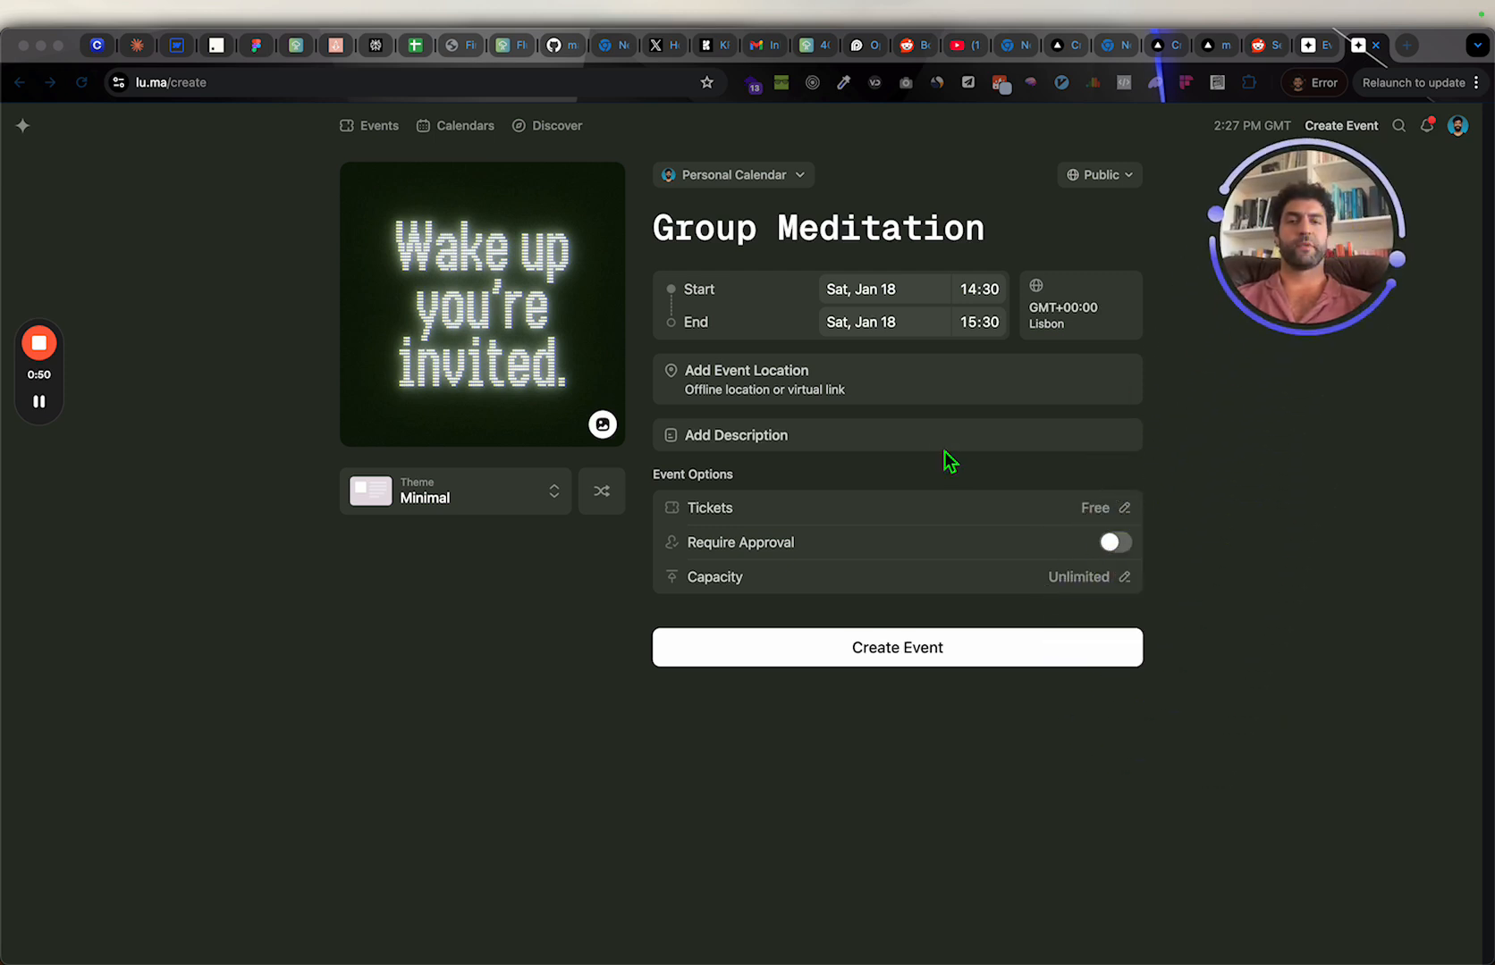
Step: Open the event's location entry, switch to Zoom and start a new meeting
click(917, 401)
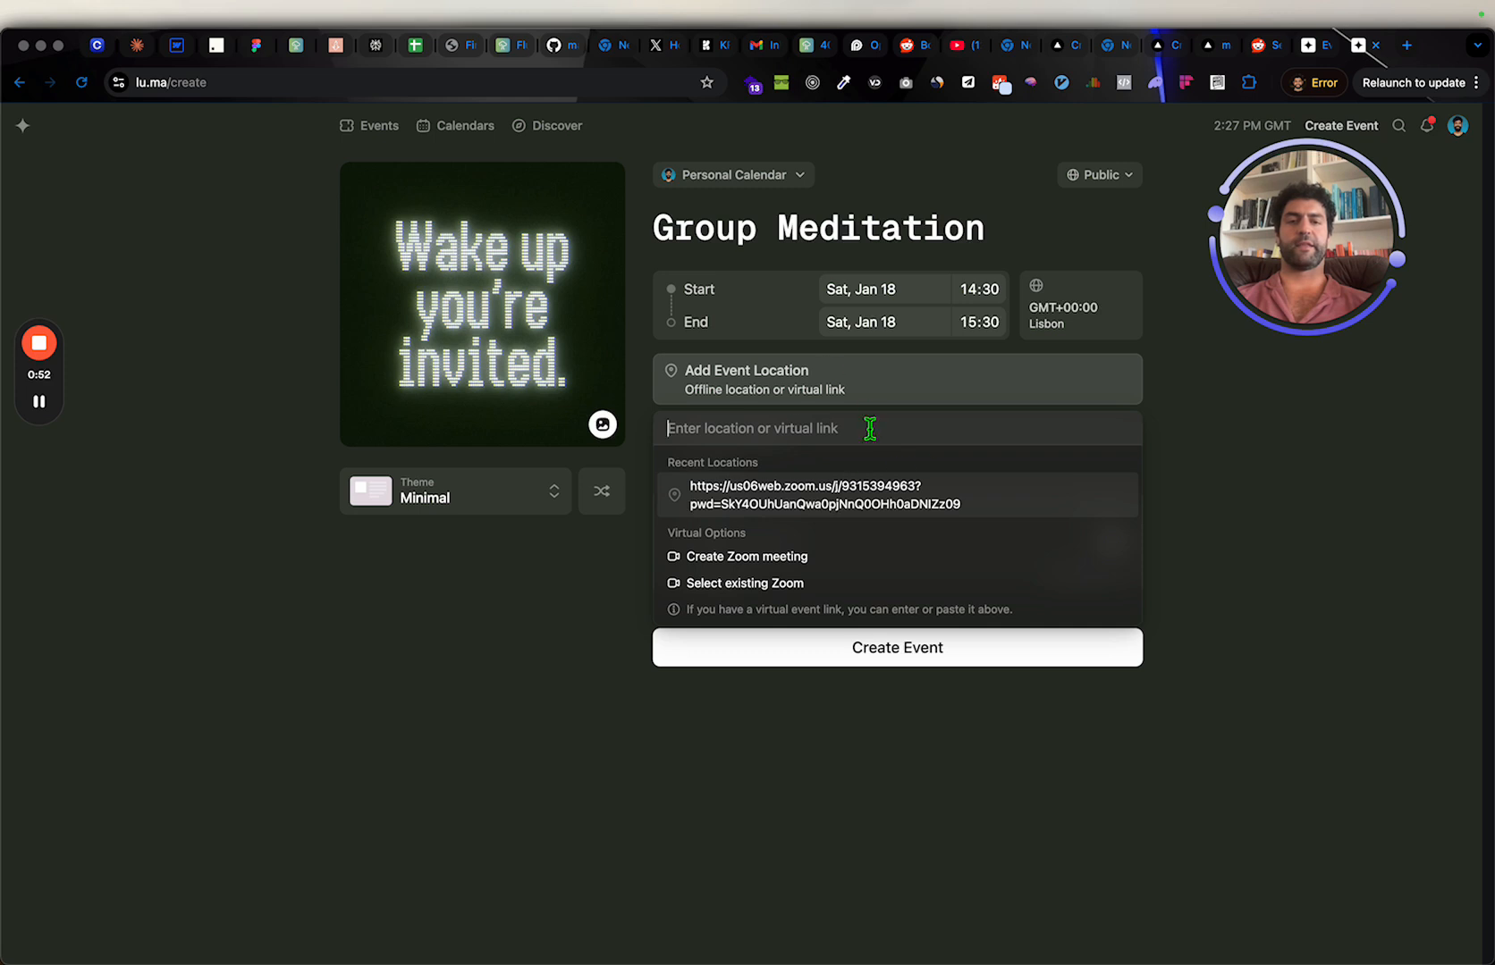
key(super+Tab)
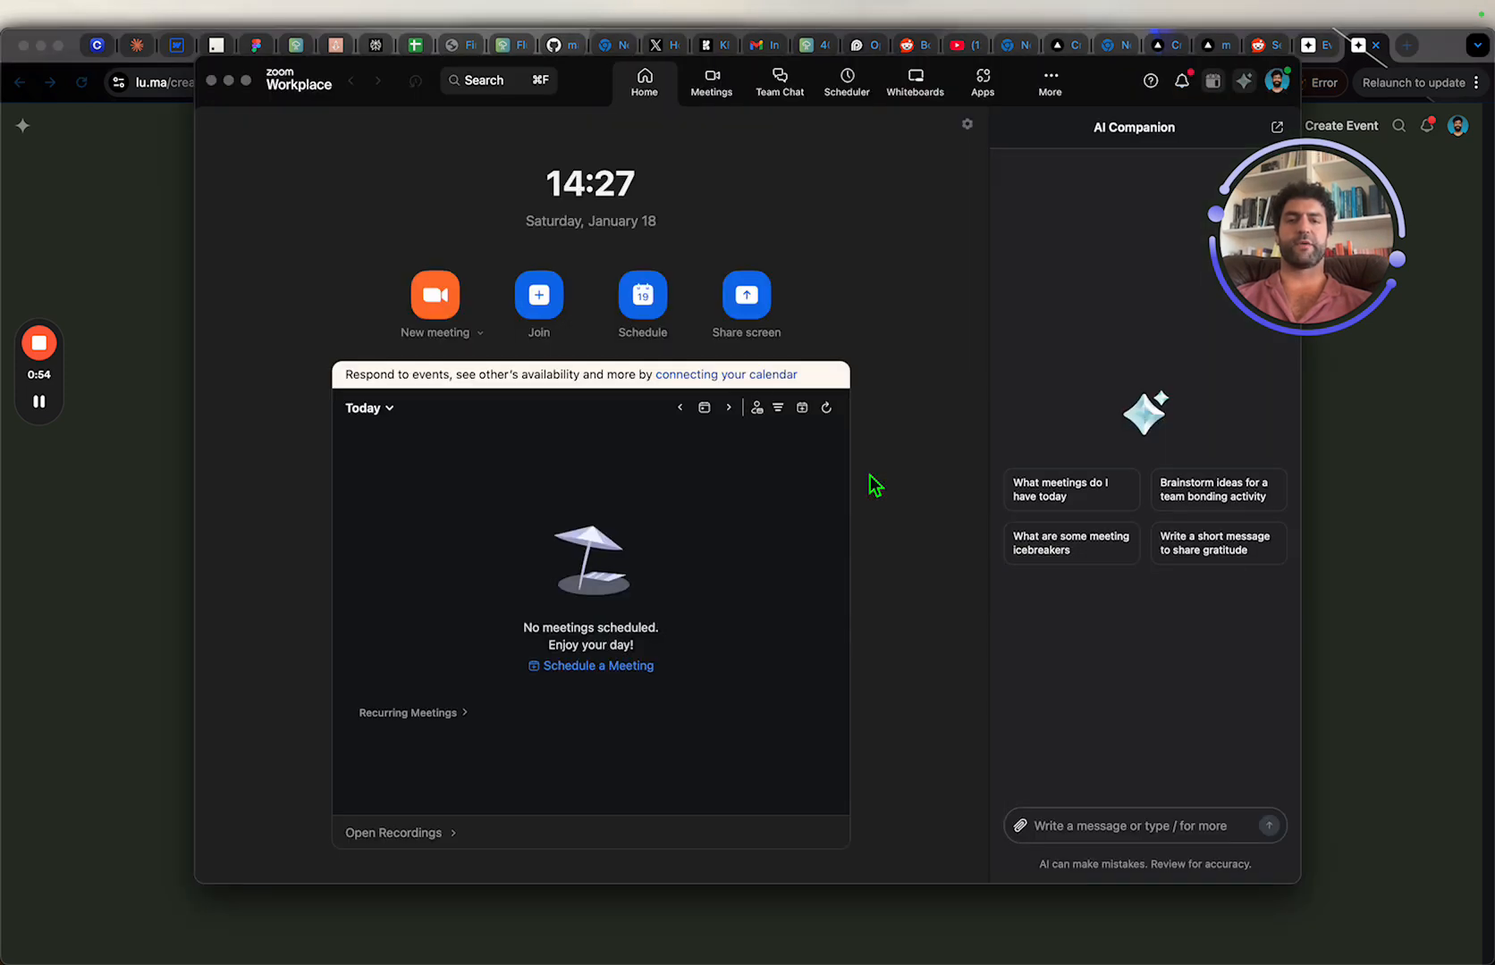
click(450, 297)
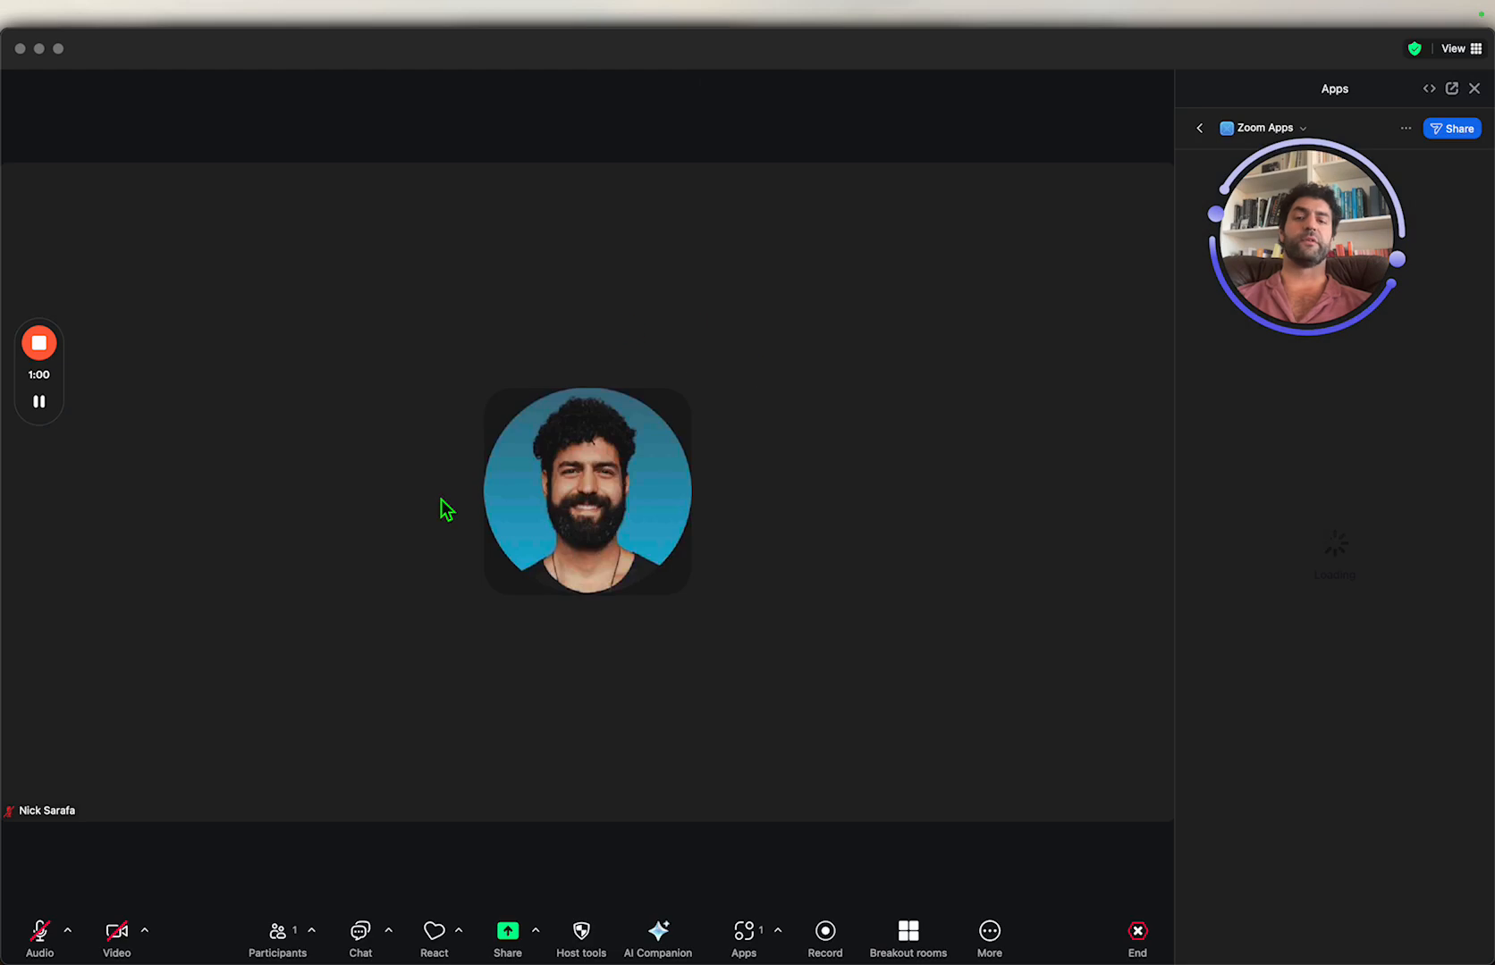
Step: Copy the Zoom meeting's invite link from the participant invitation window and paste it into the contact filter as a check
click(280, 934)
click(666, 529)
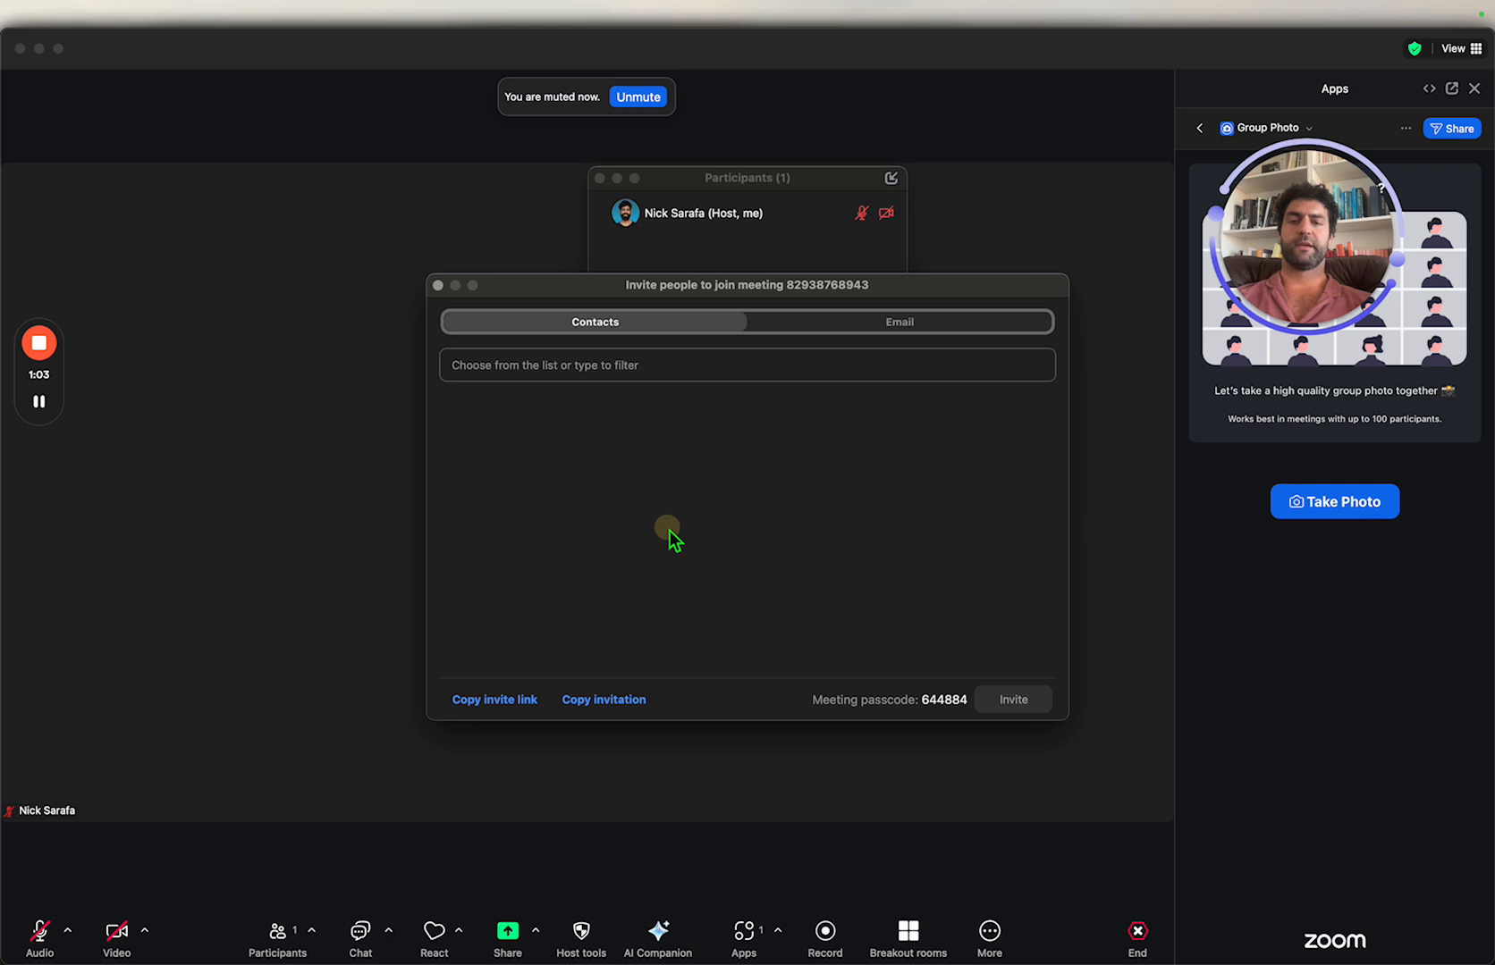
click(510, 699)
click(611, 362)
key(super+v)
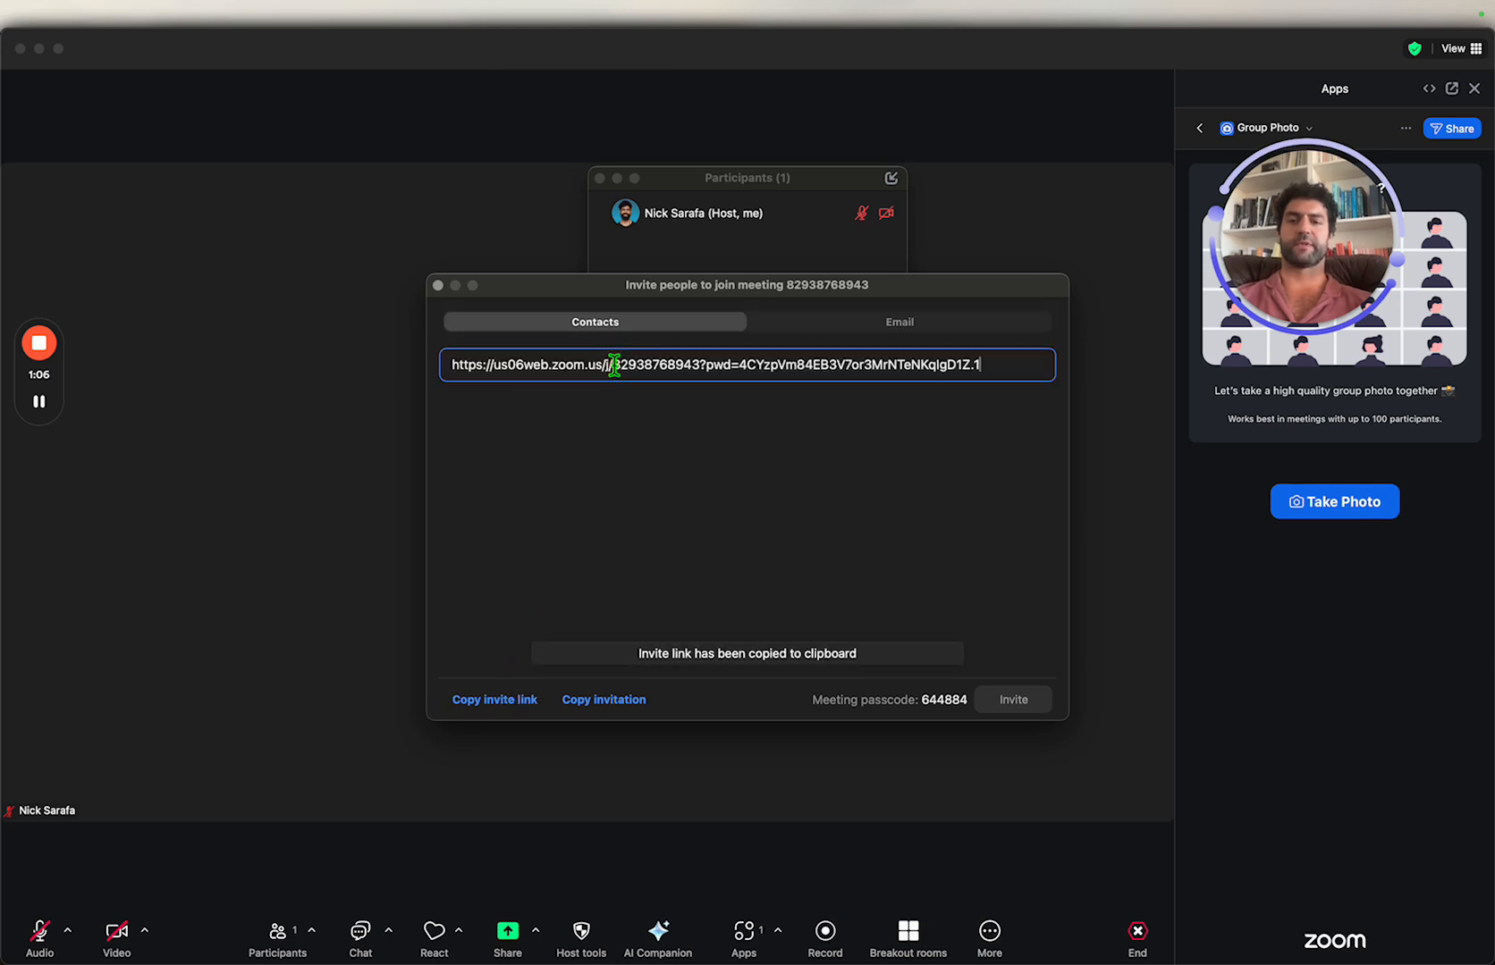
Step: Switch back to Luma, close the leftover Zoom invitation and participants windows, and add the copied meeting link as the event's Zoom location
key(super+Tab)
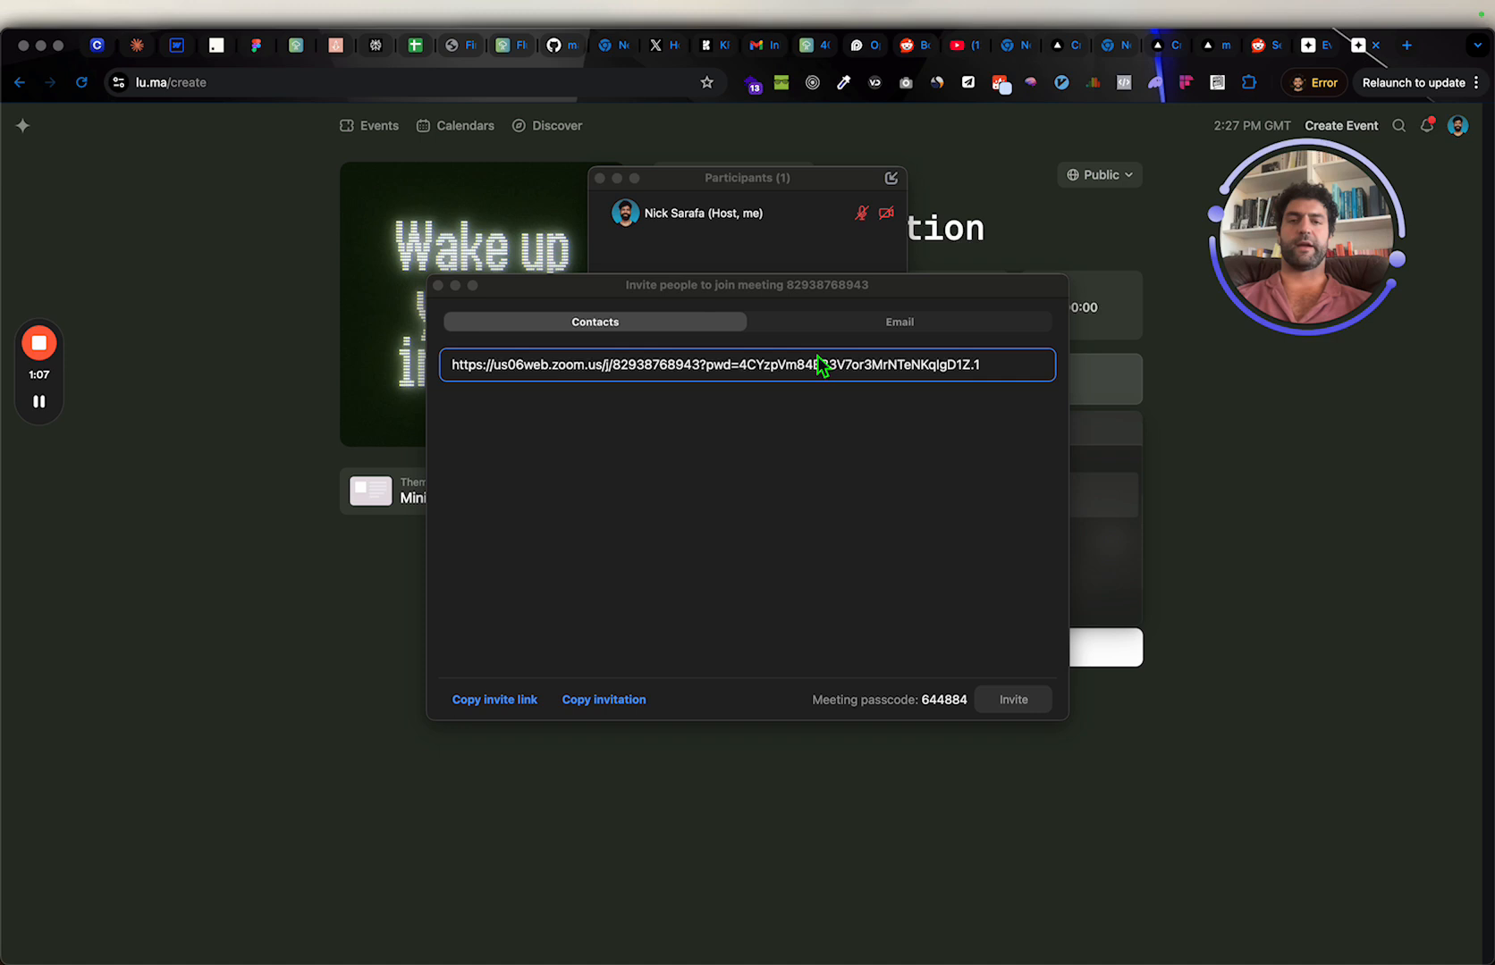
click(437, 285)
click(600, 179)
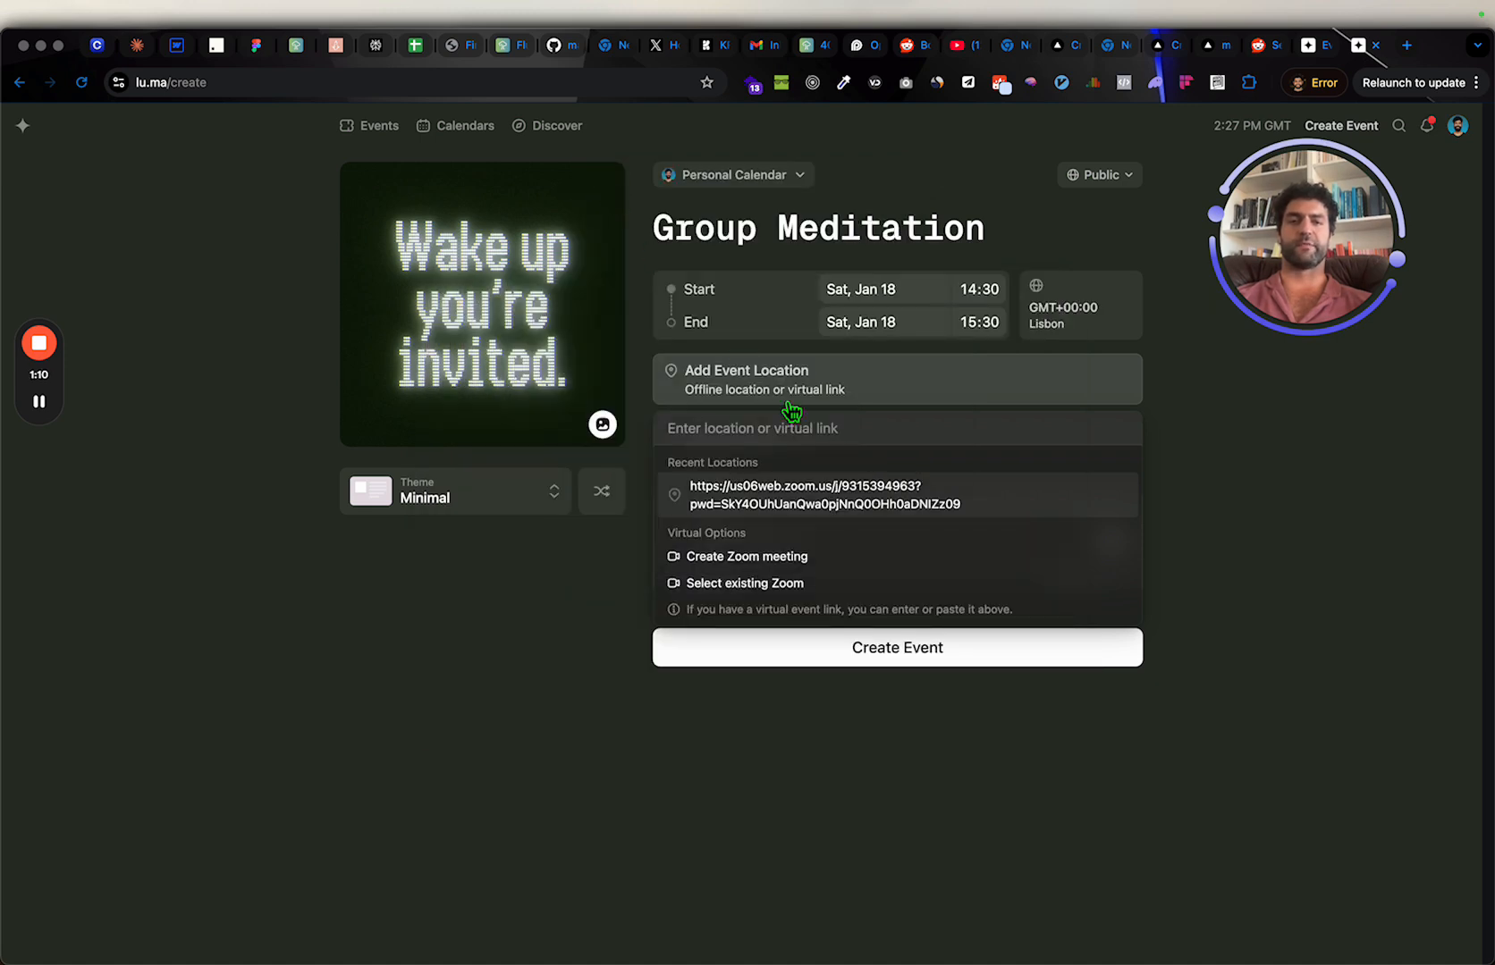
click(801, 427)
key(super+v)
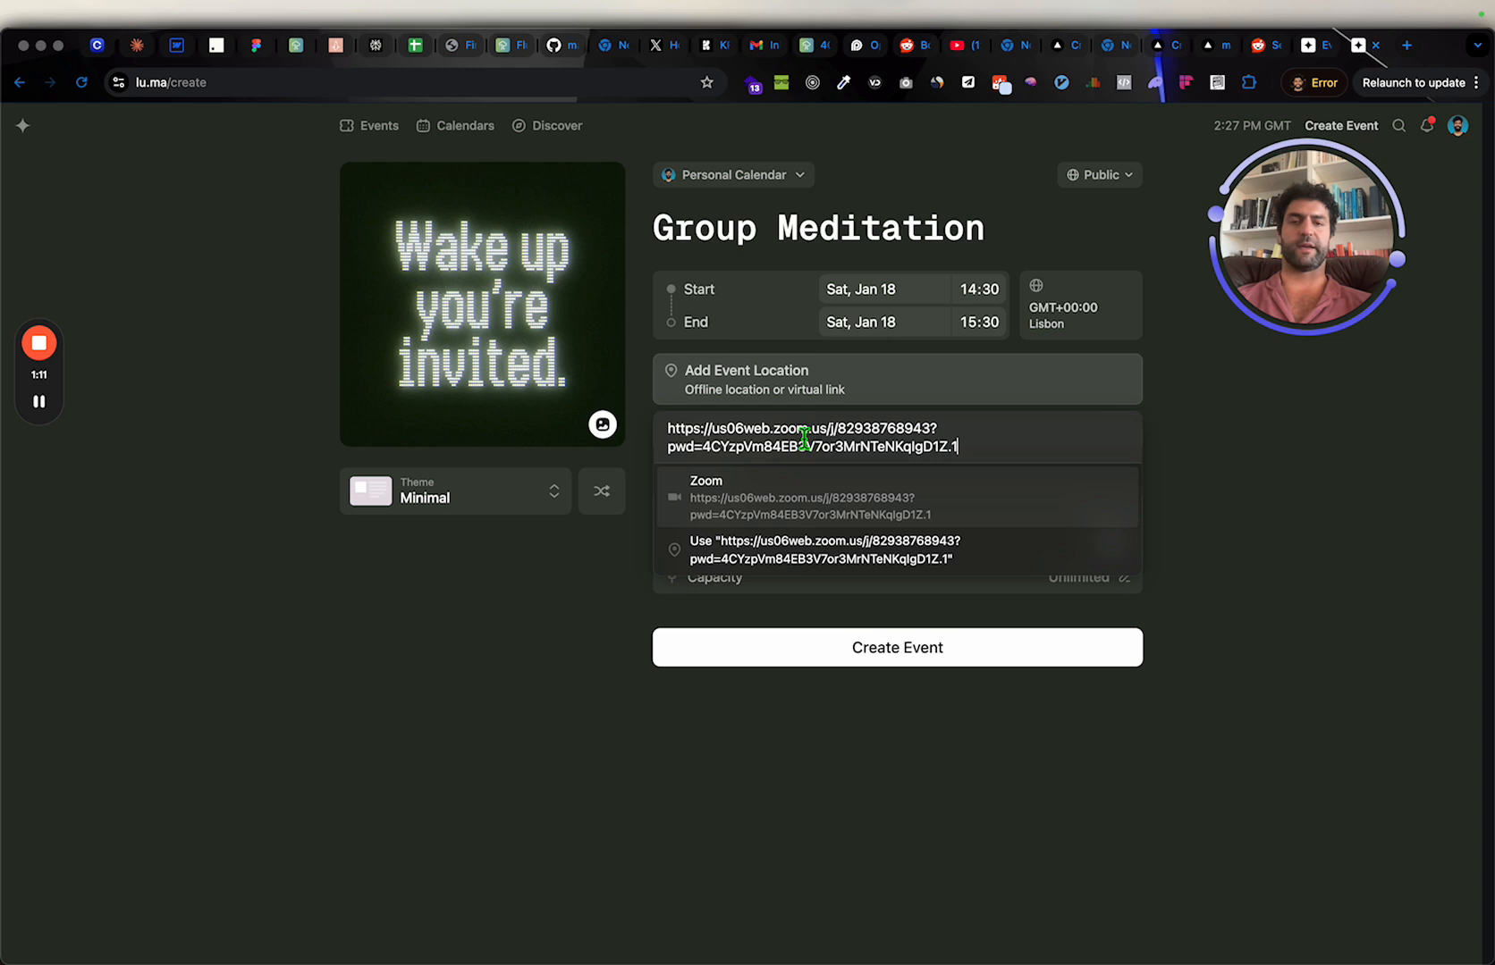
click(925, 494)
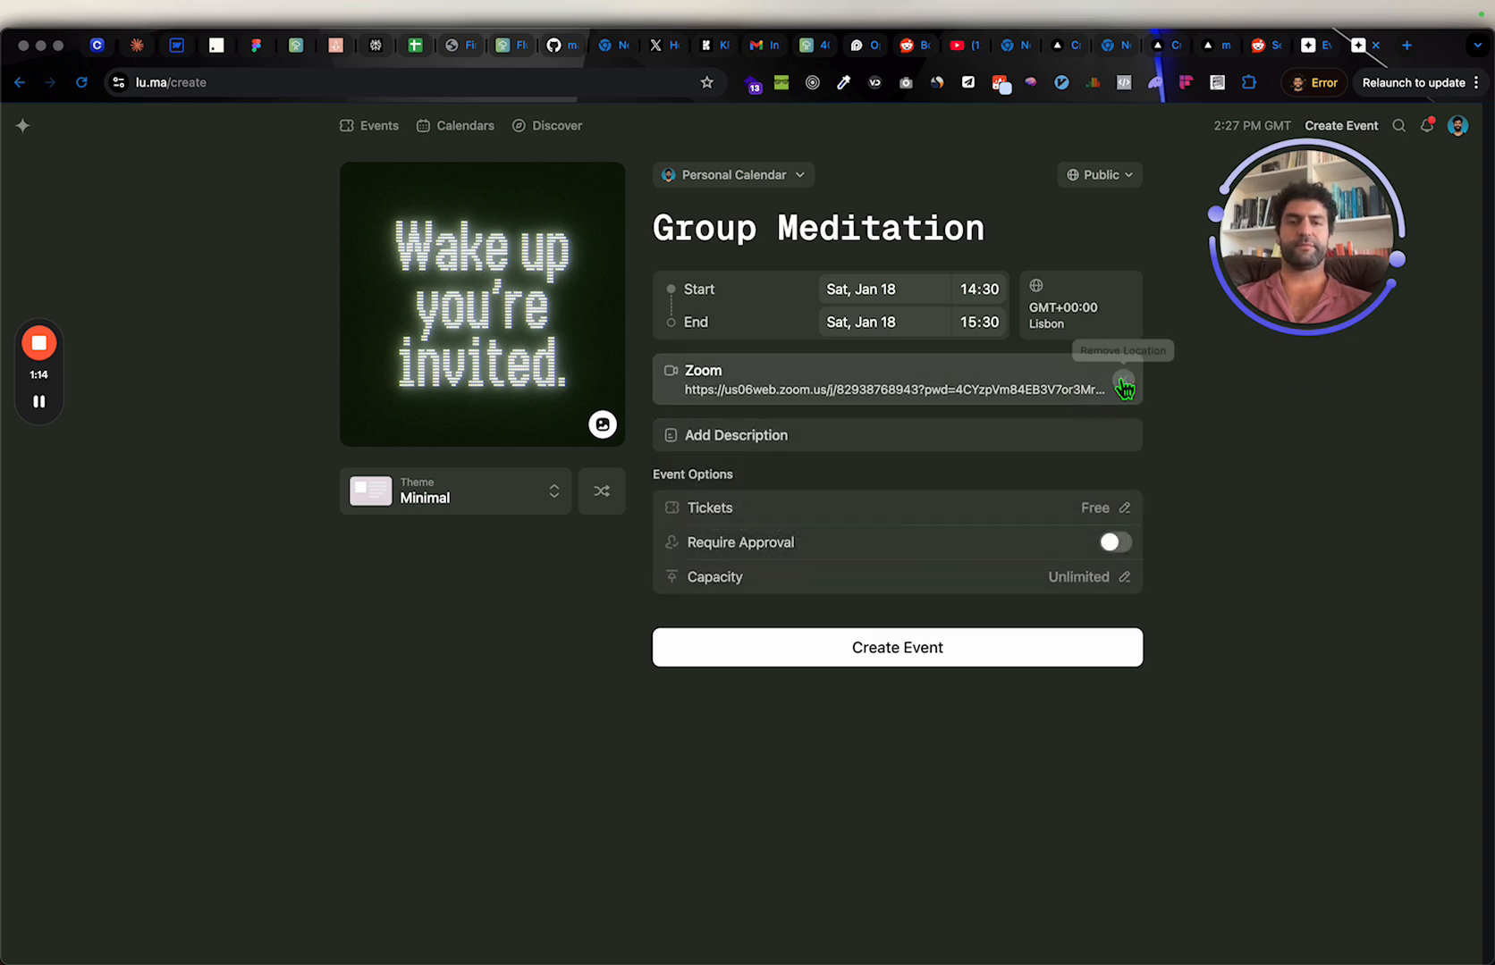
Step: Enter "Group meditation" as the event description, generate a short AI description without additional instructions, and accept the suggestion
click(965, 438)
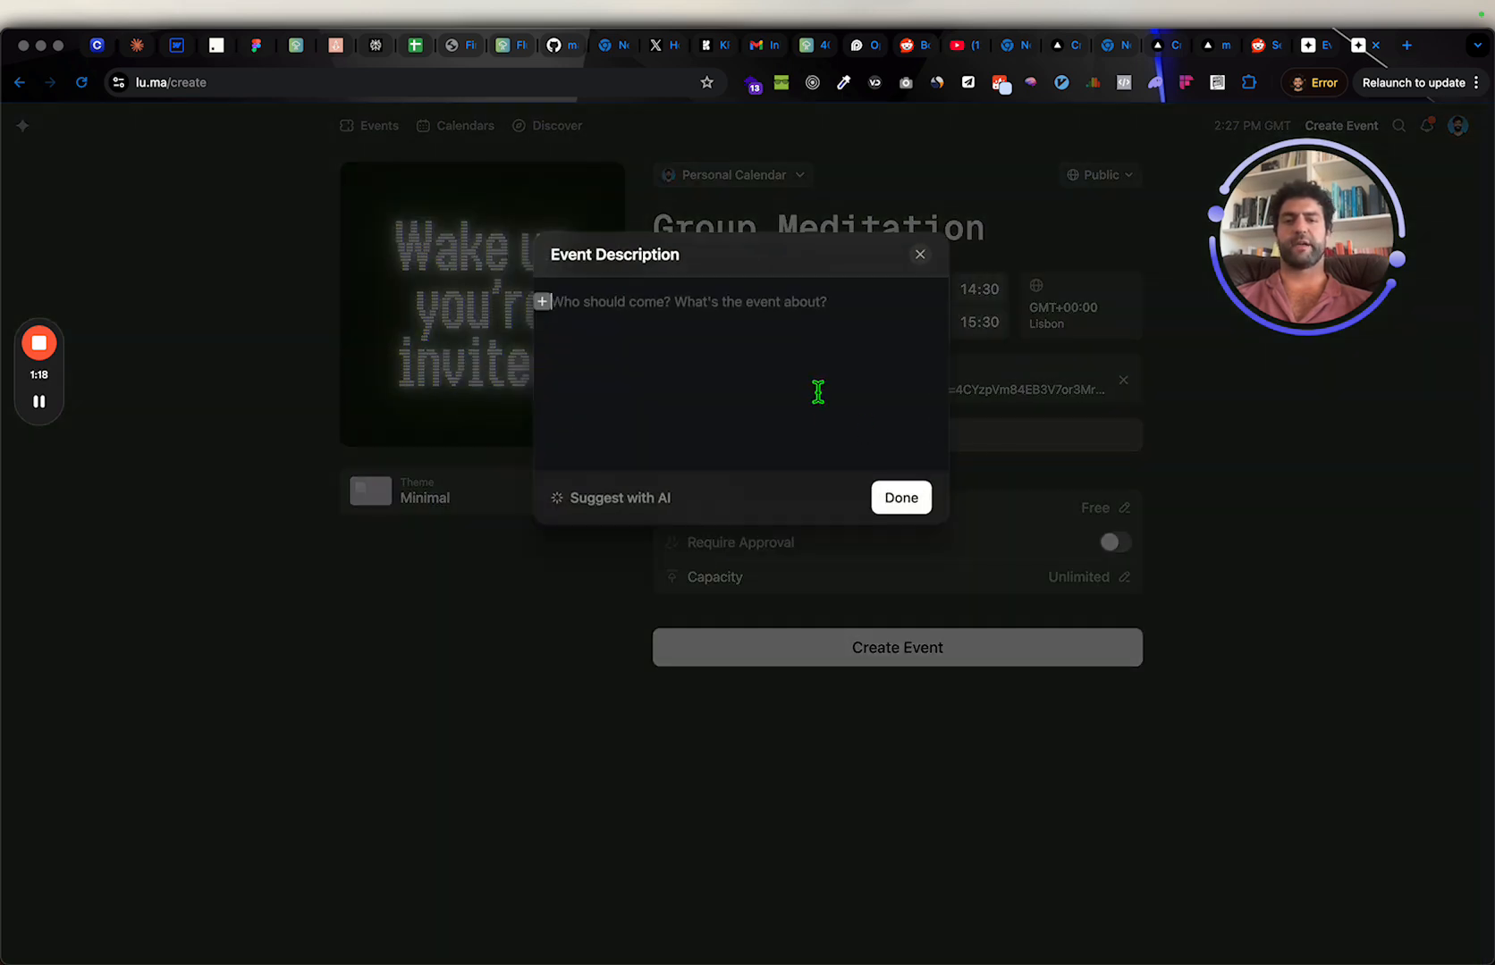
text(Group meditation)
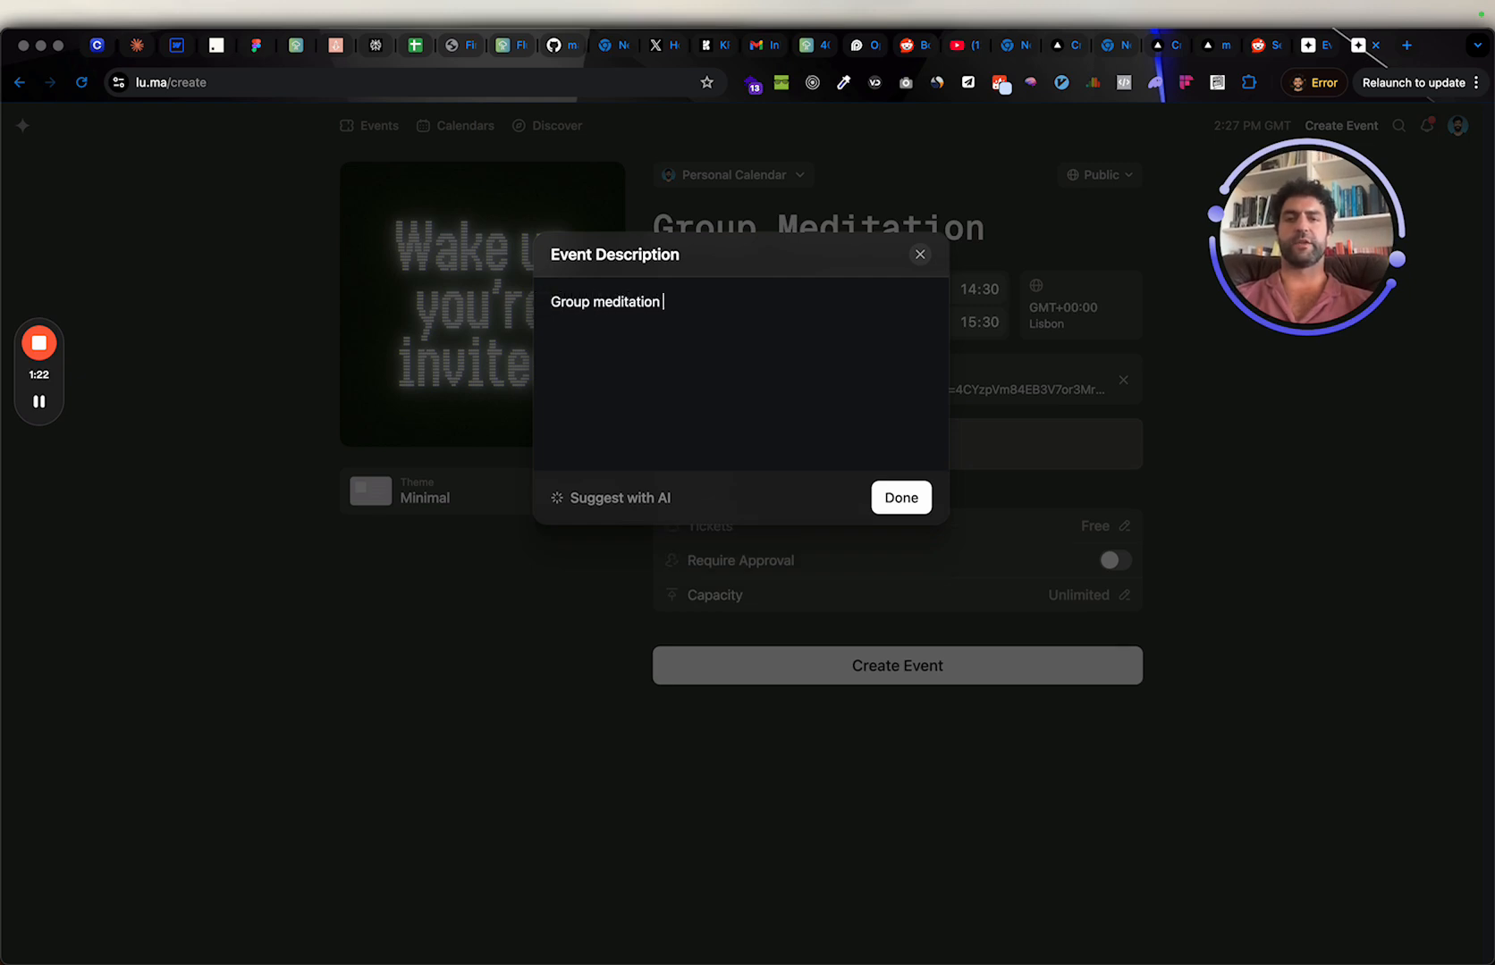
click(650, 499)
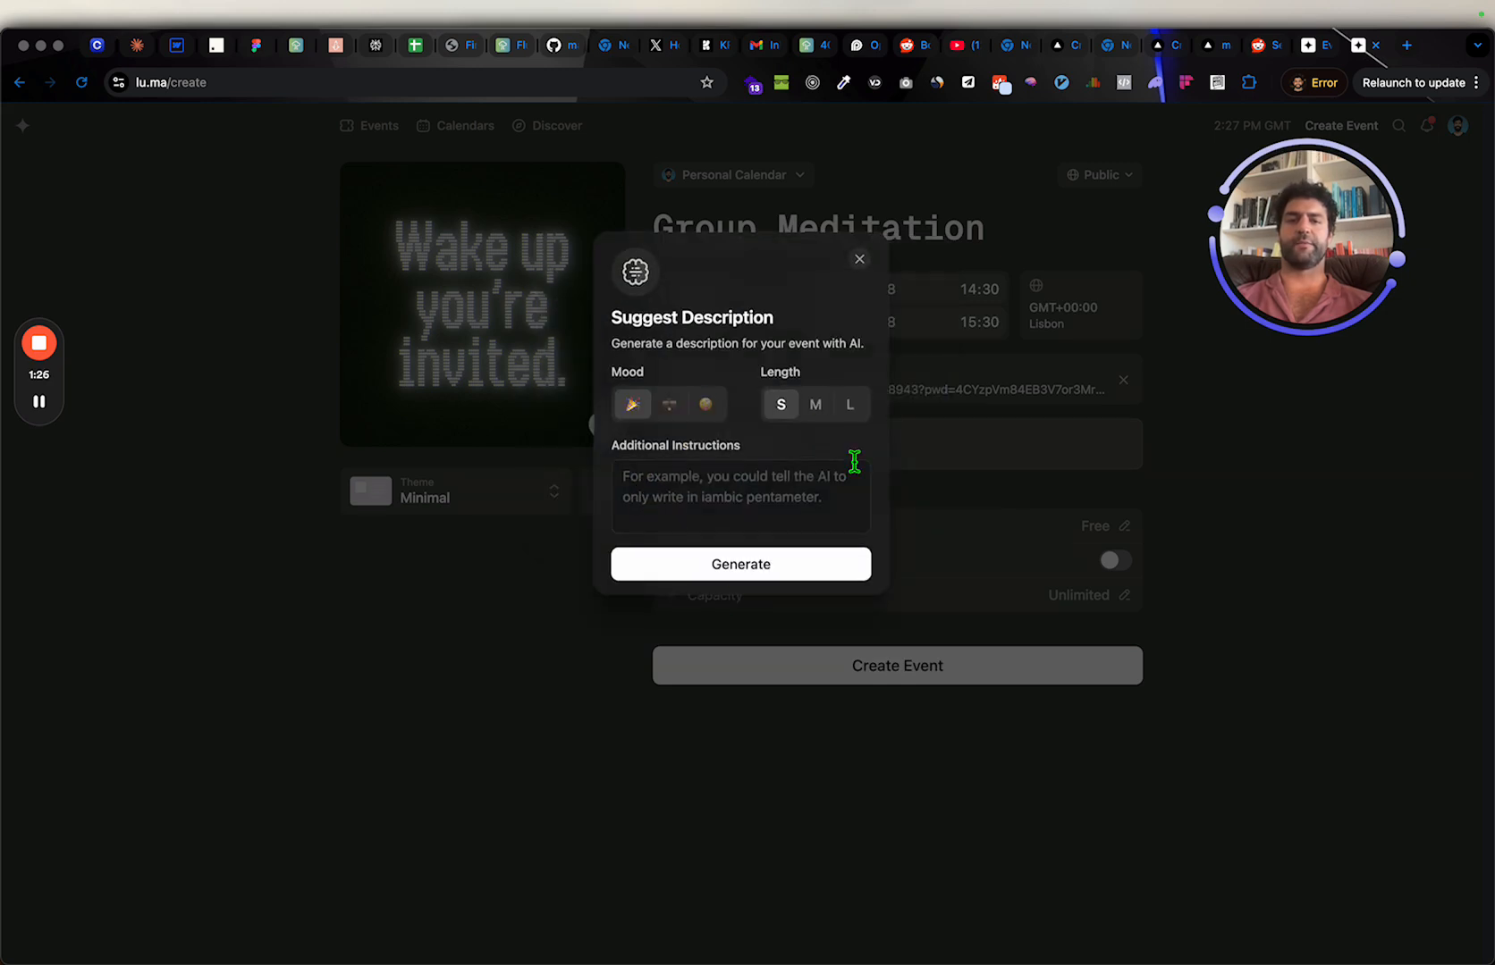
click(731, 494)
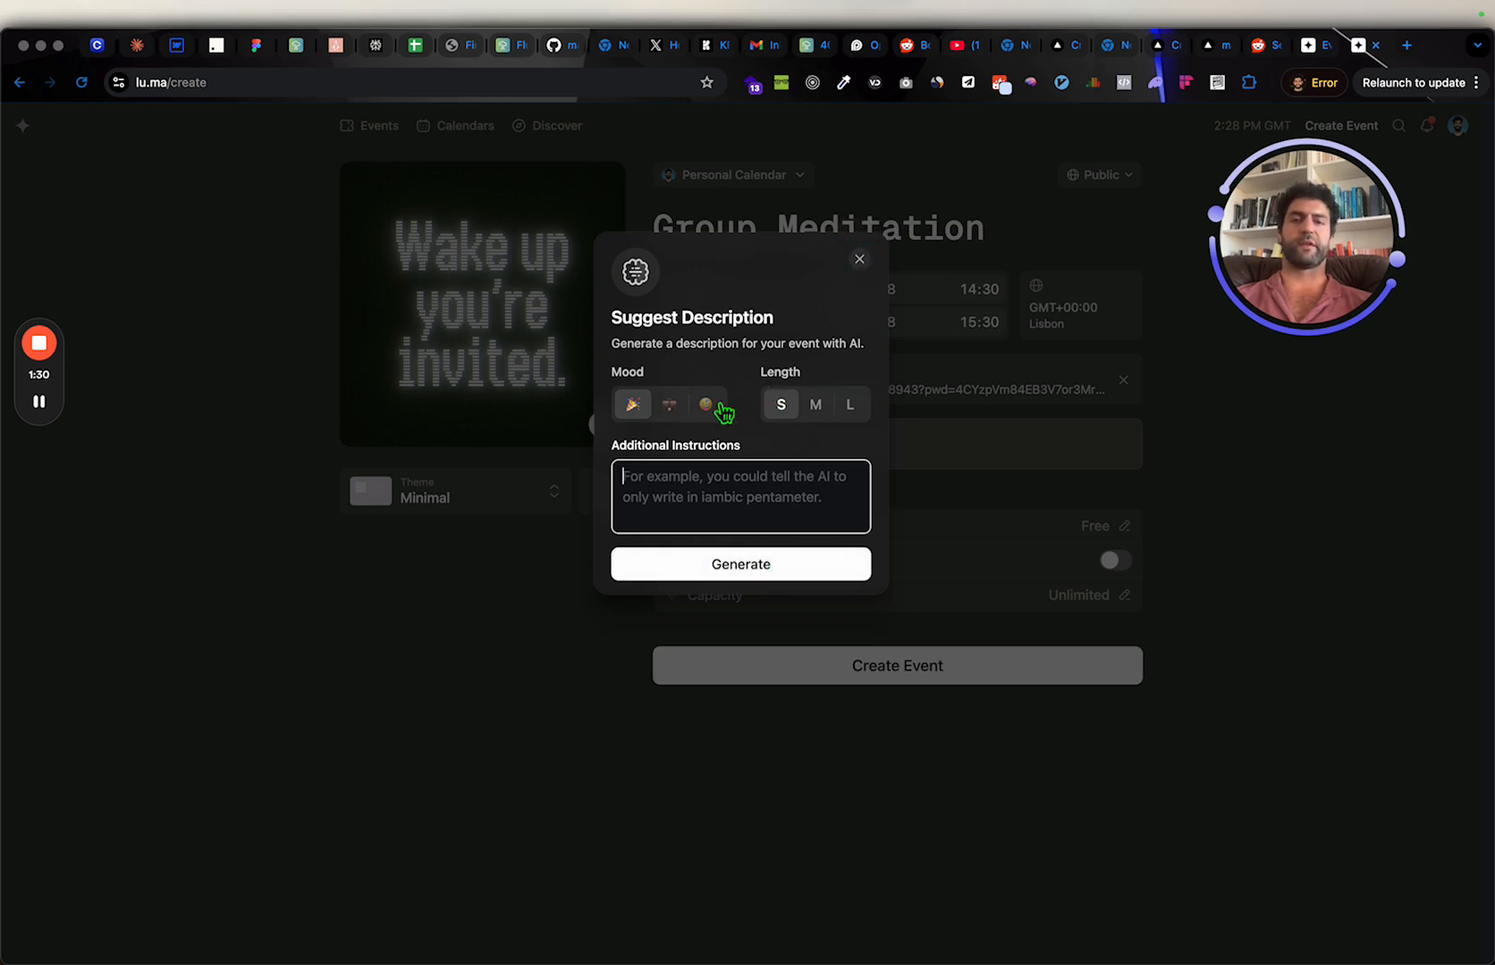
click(742, 565)
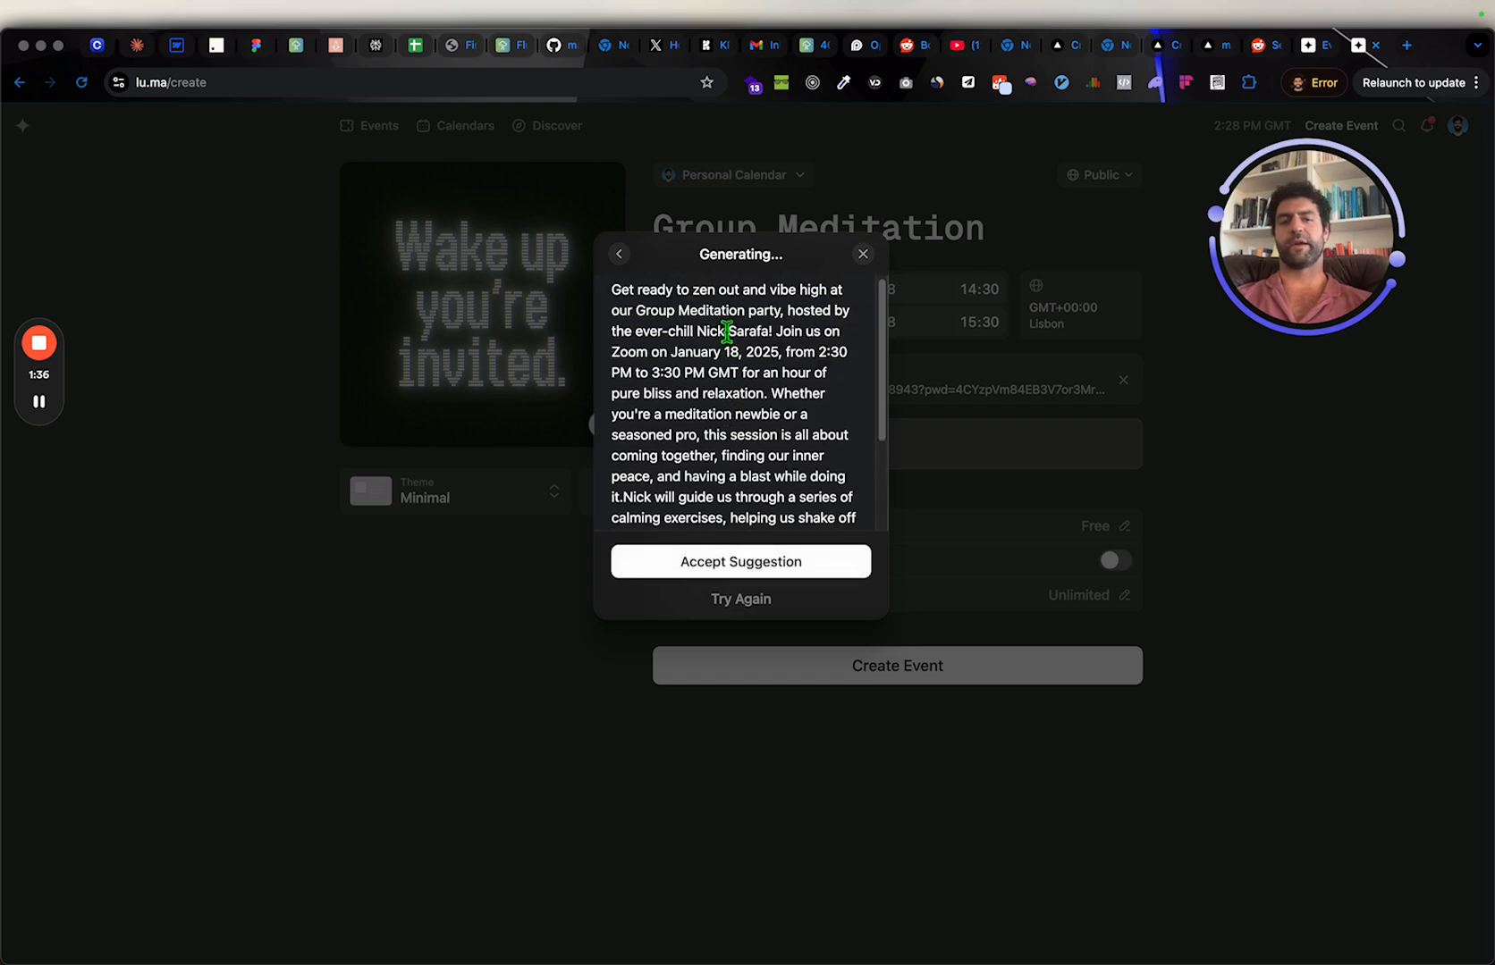
click(780, 565)
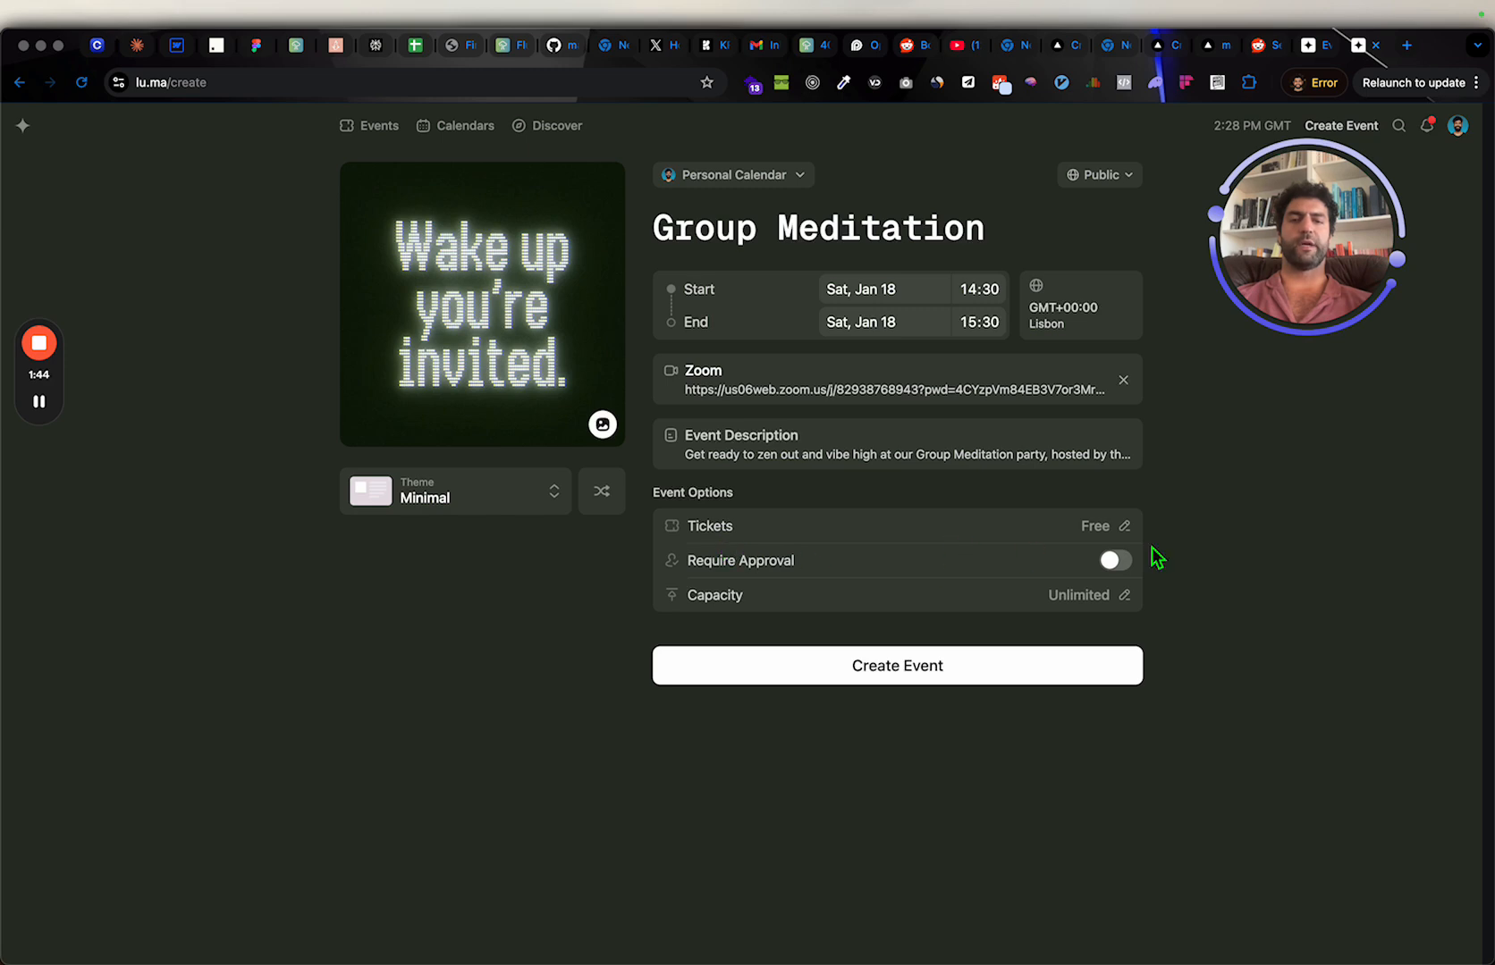
Step: Set a flexible ticket price for the event with a suggested 10 USD and a minimum of 0 USD
click(1124, 527)
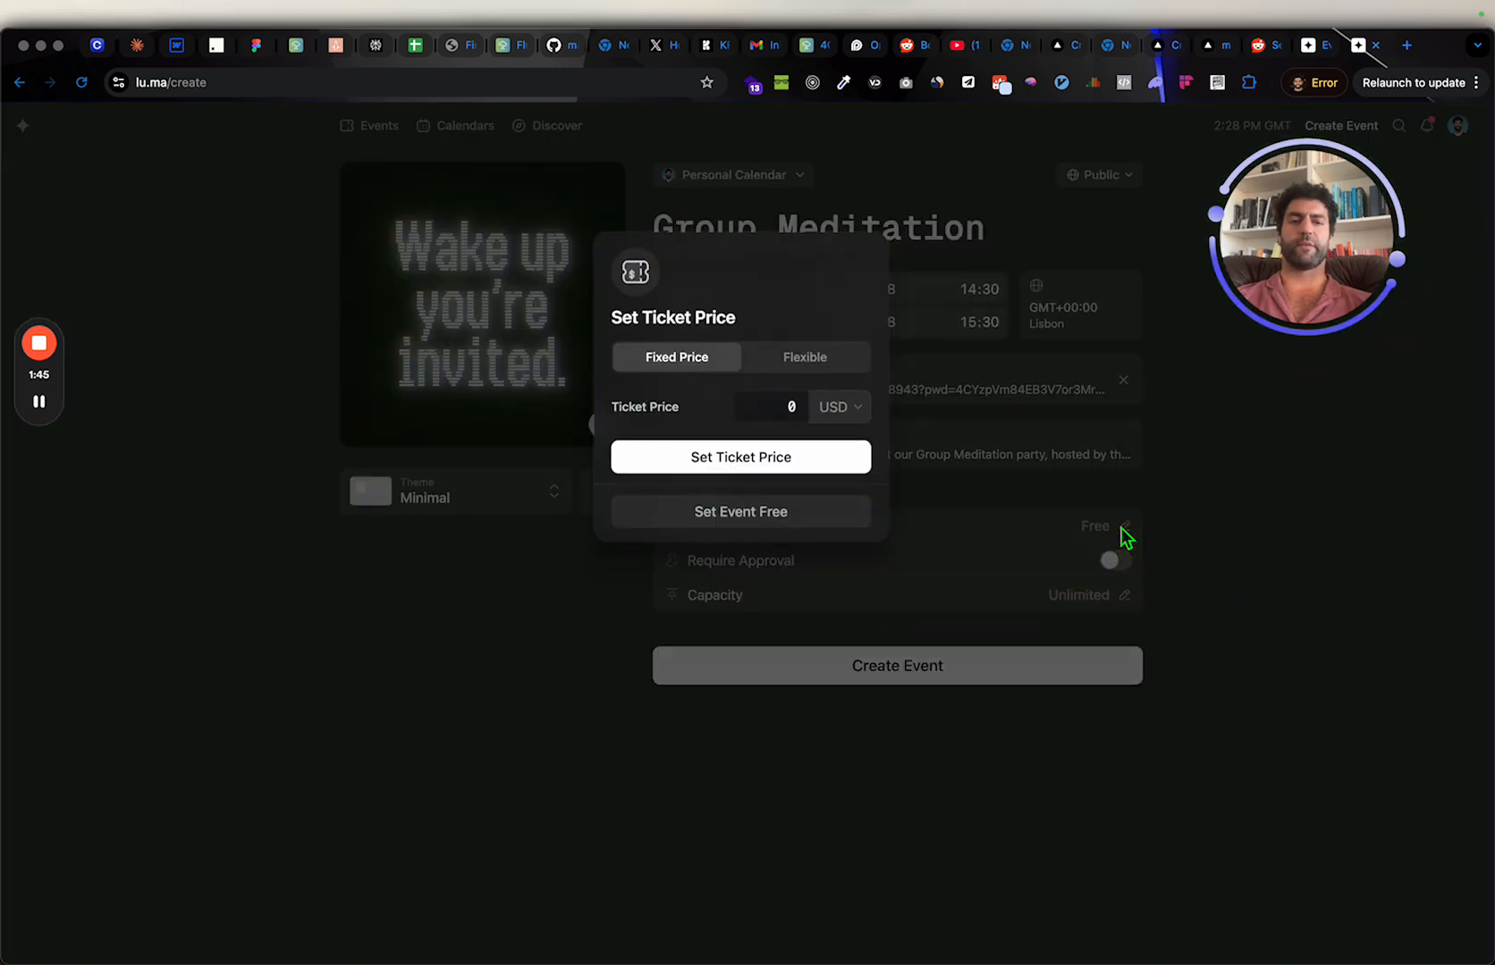
click(810, 380)
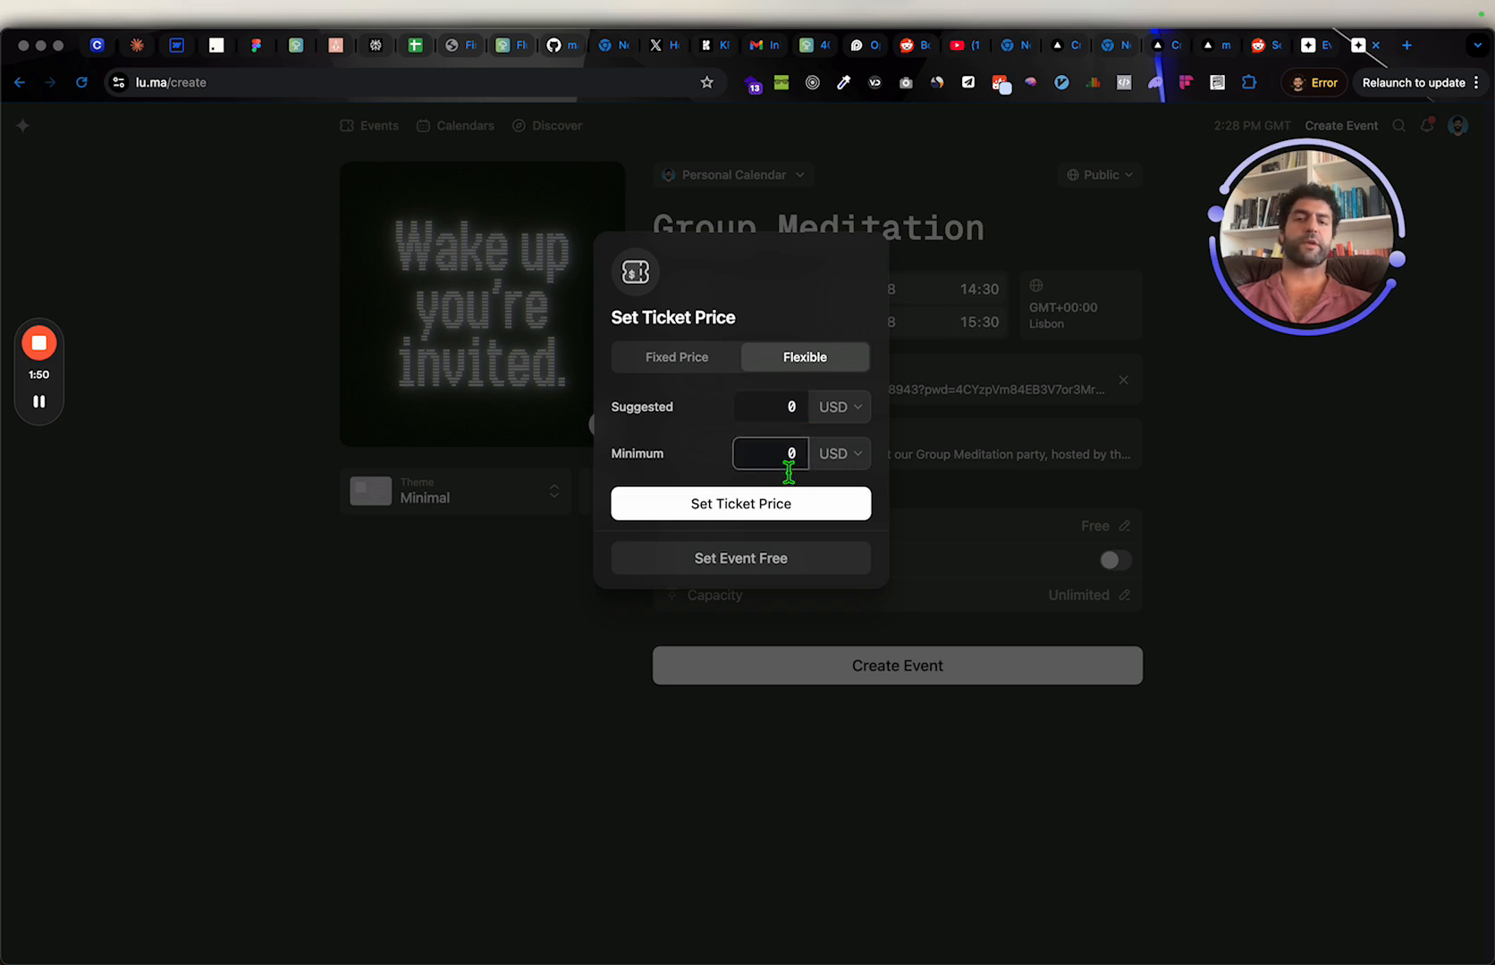
click(791, 407)
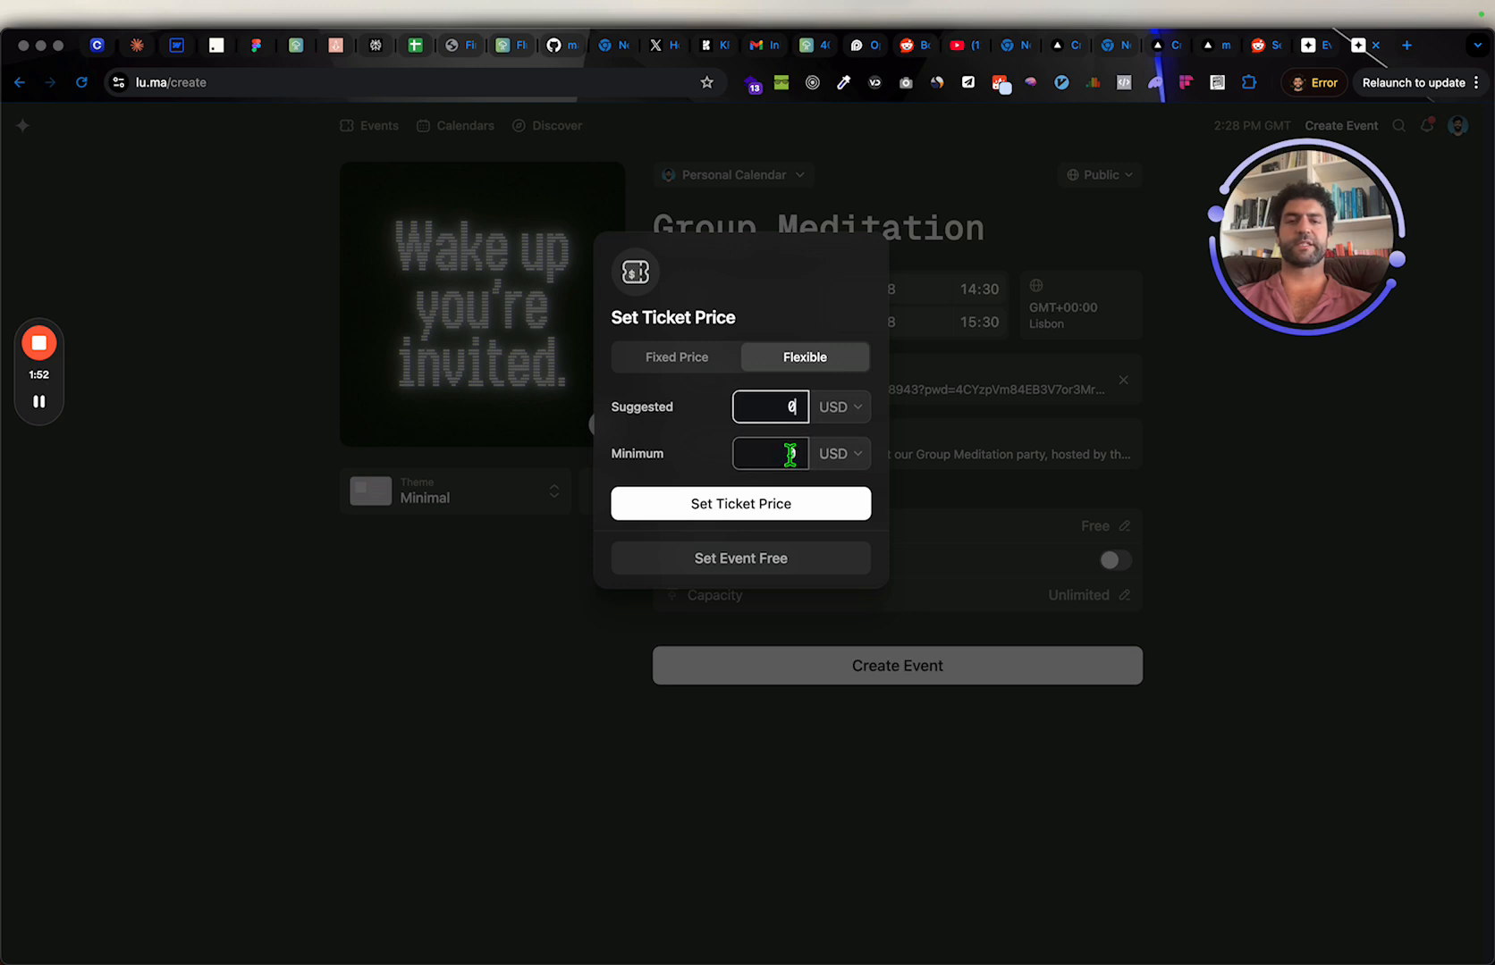
click(790, 455)
click(708, 362)
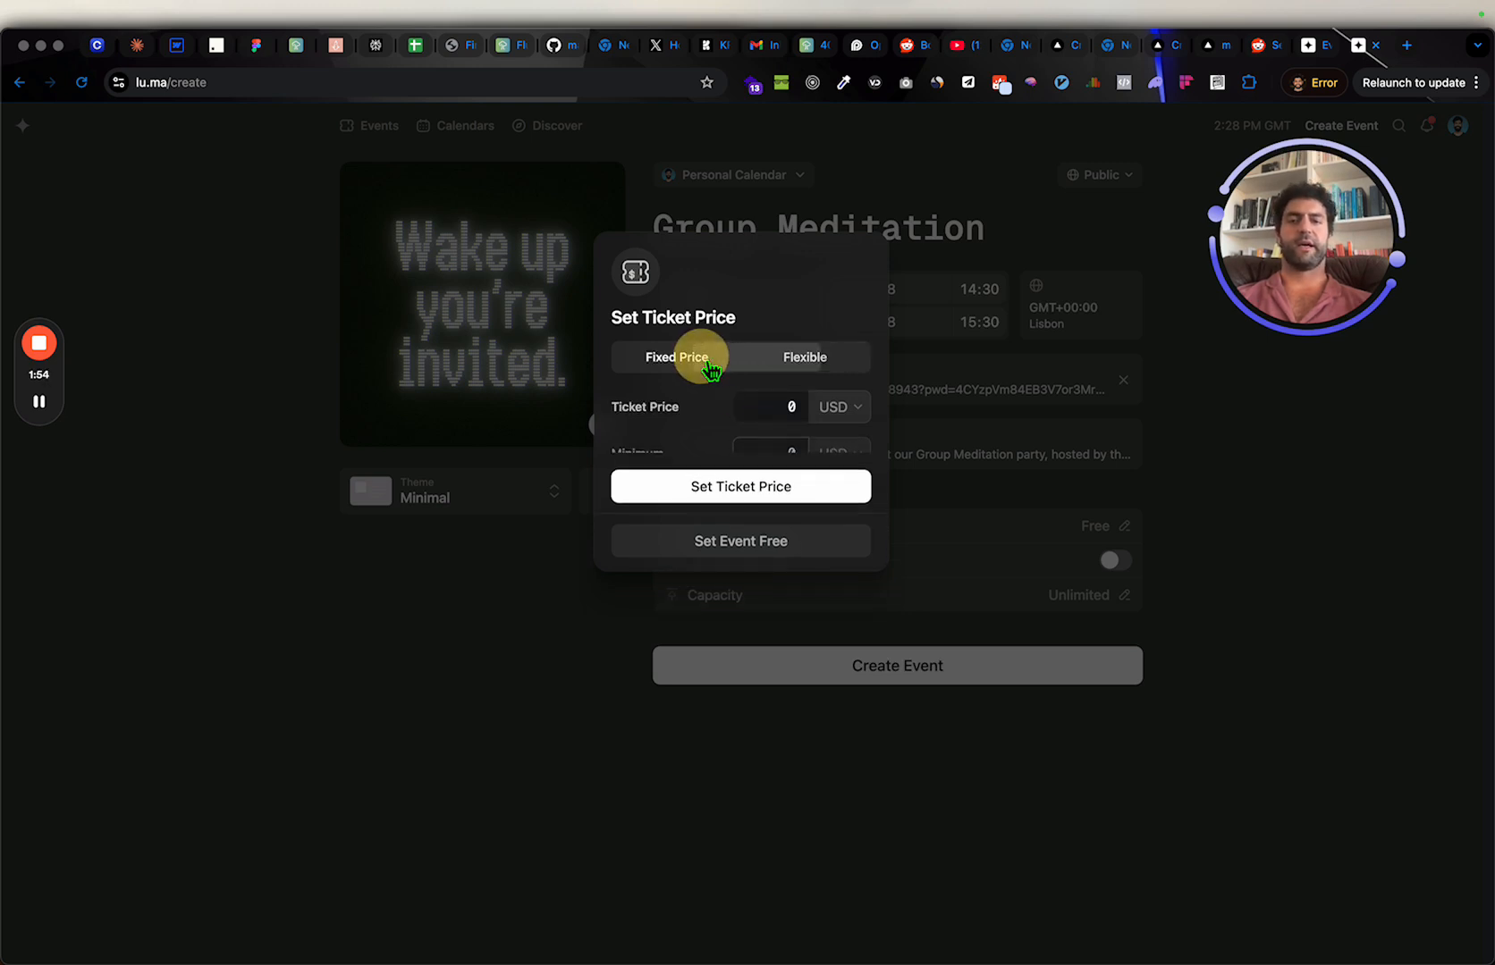
click(809, 366)
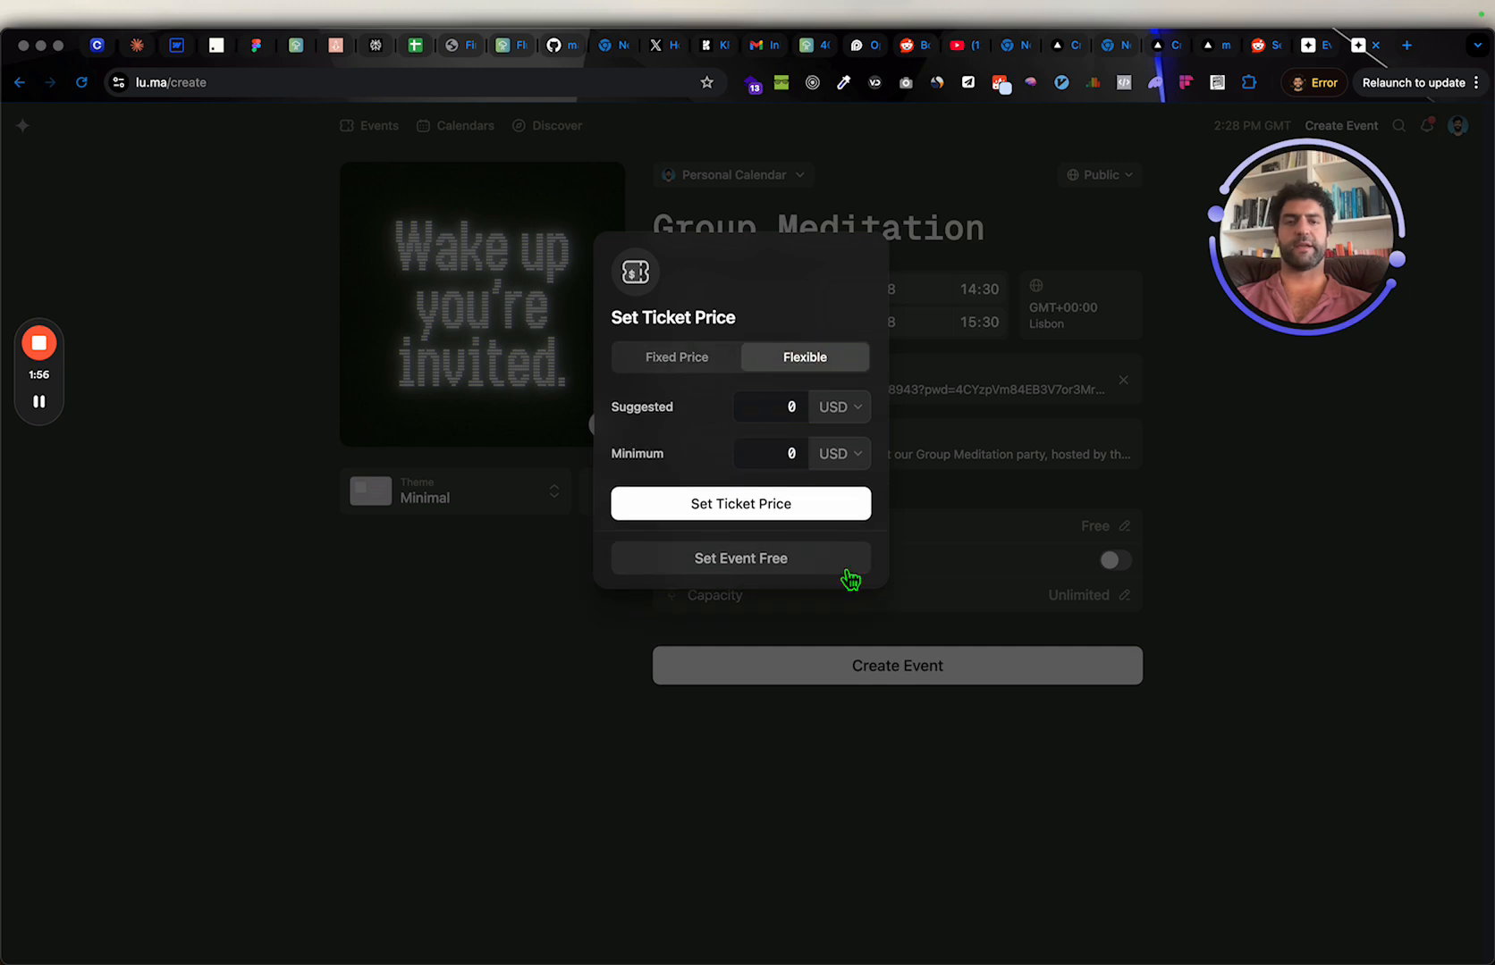
click(803, 425)
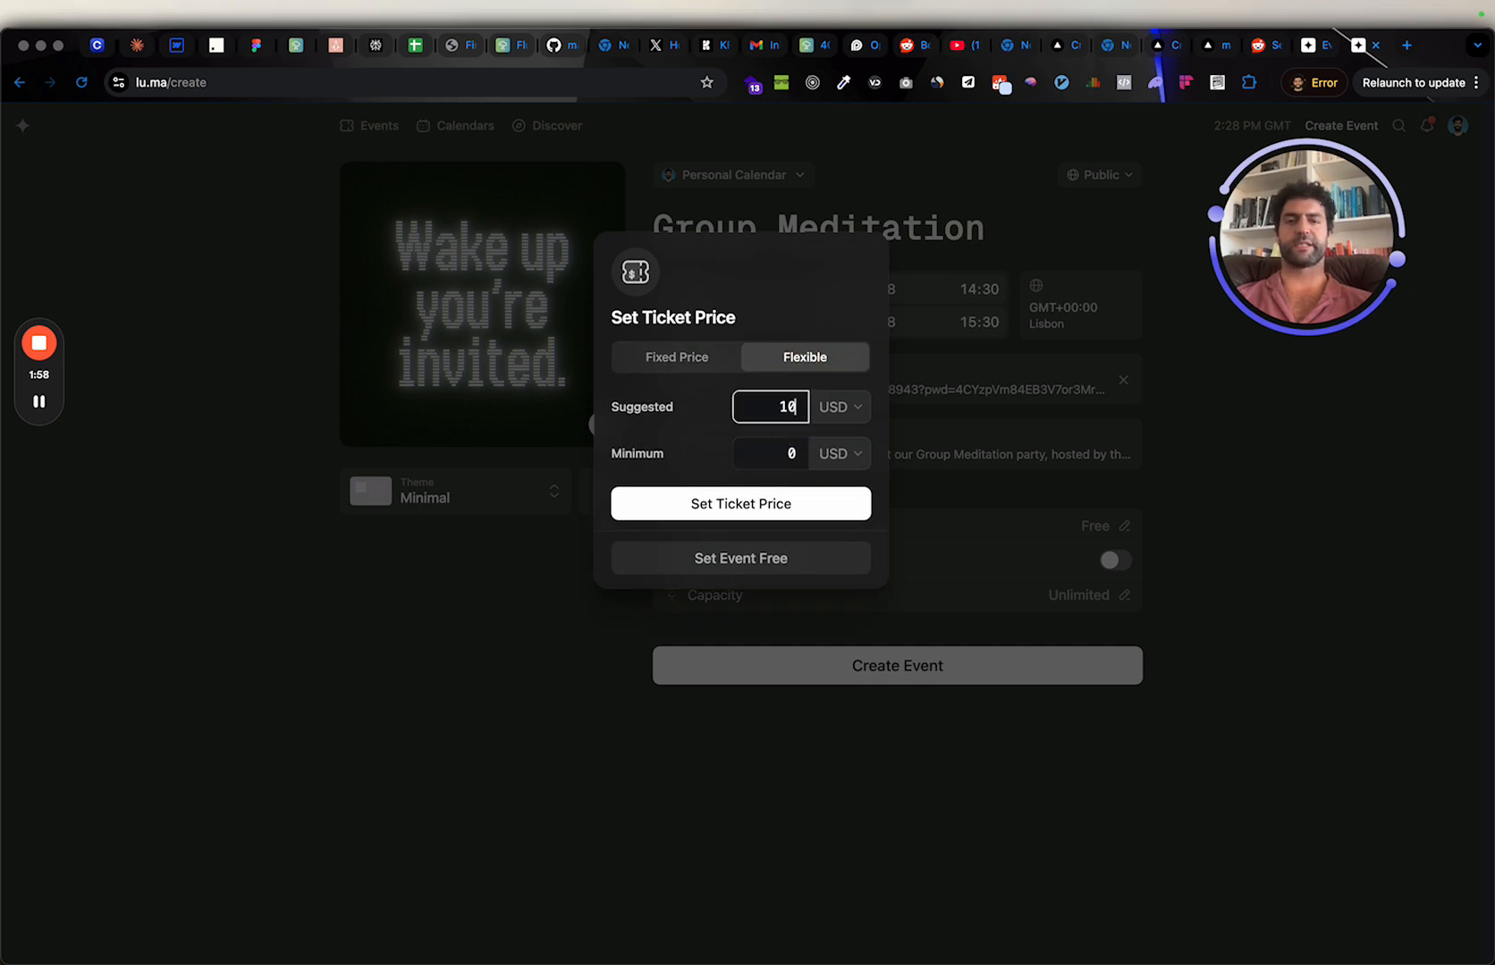
click(792, 452)
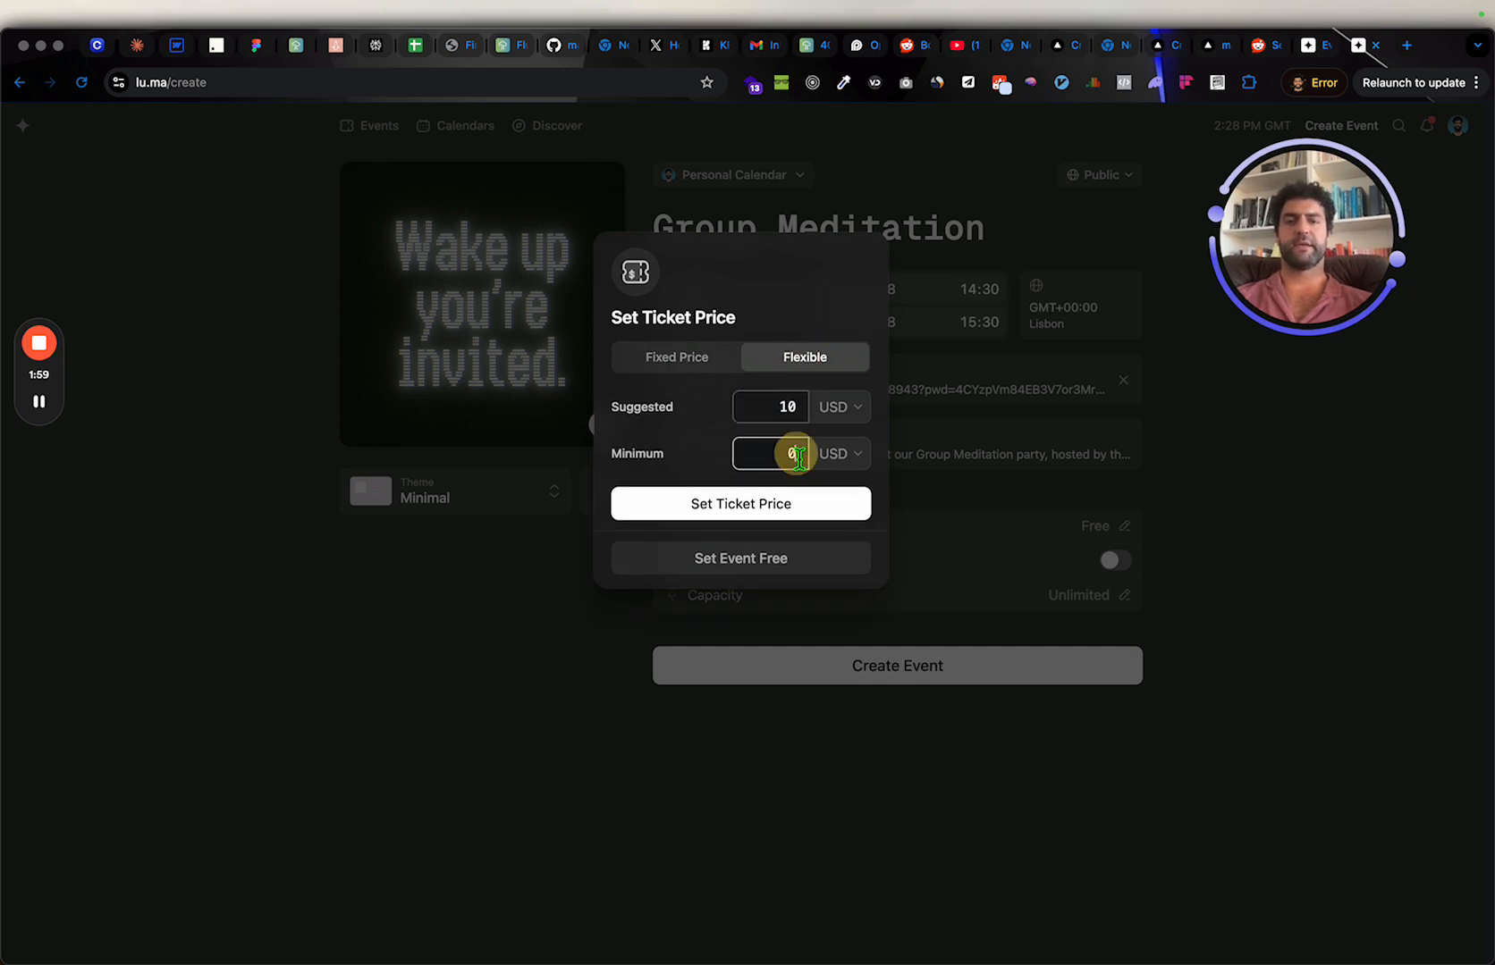
click(777, 517)
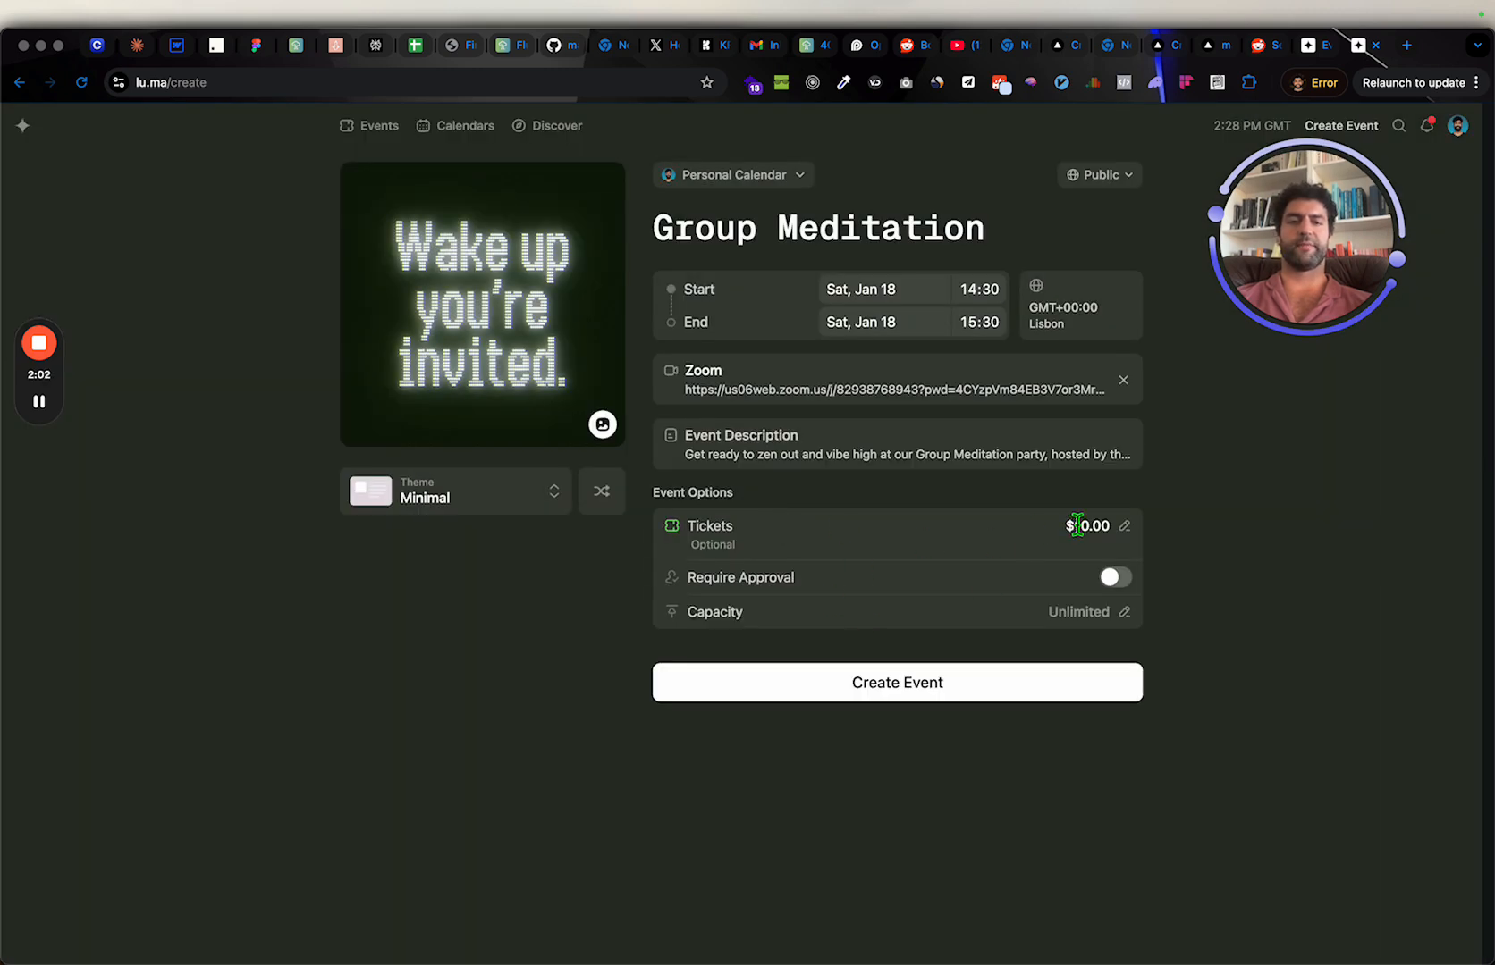
click(1125, 528)
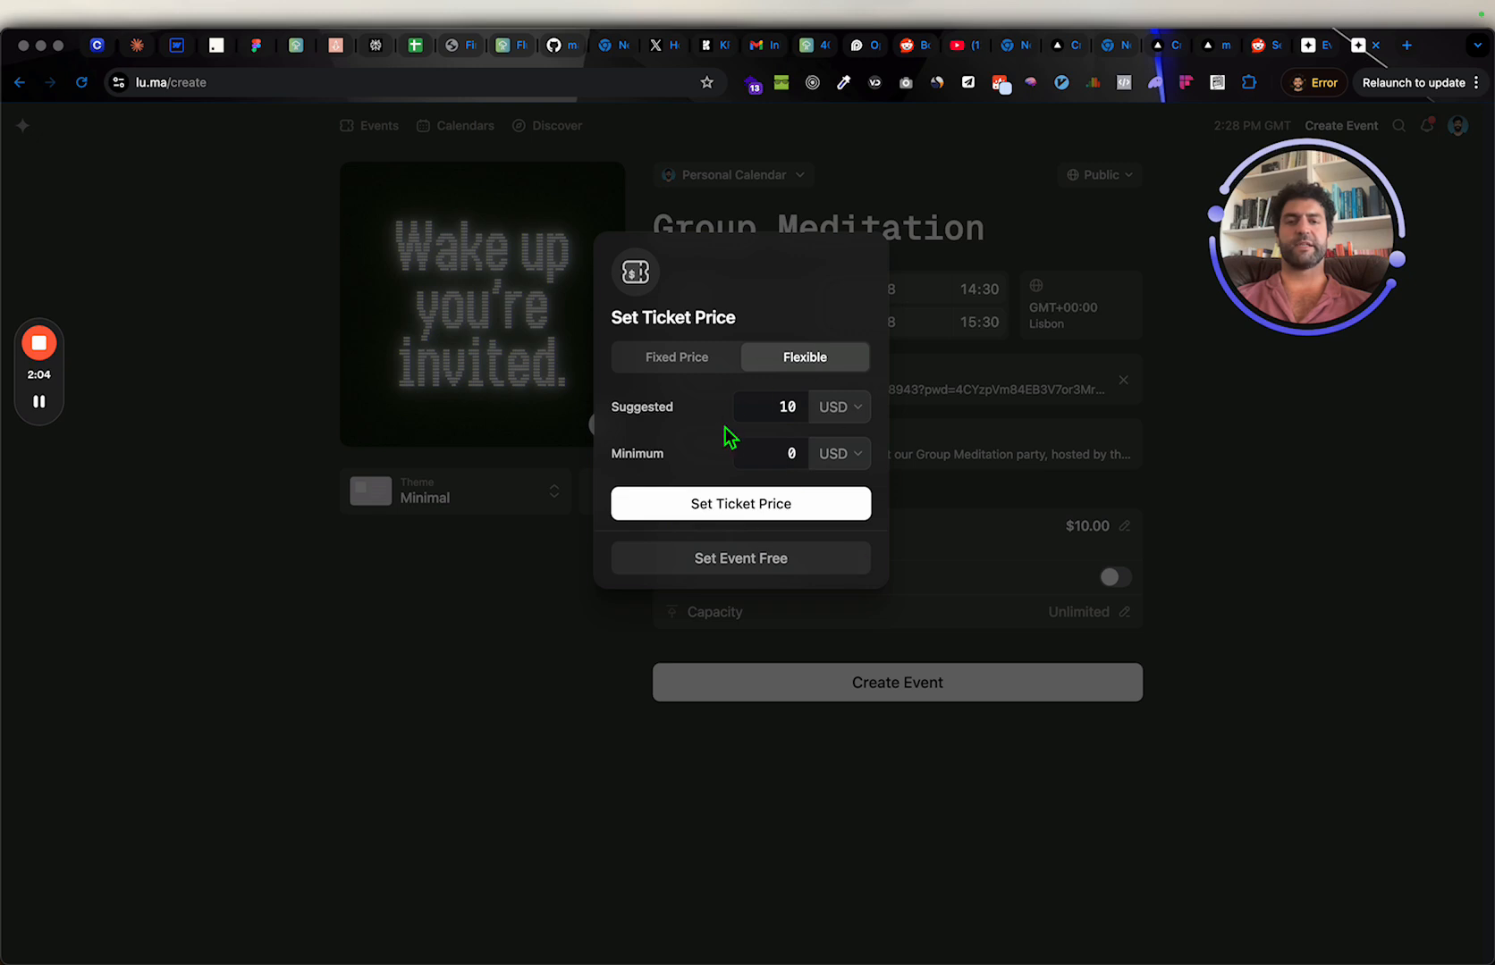
click(1087, 326)
click(1120, 593)
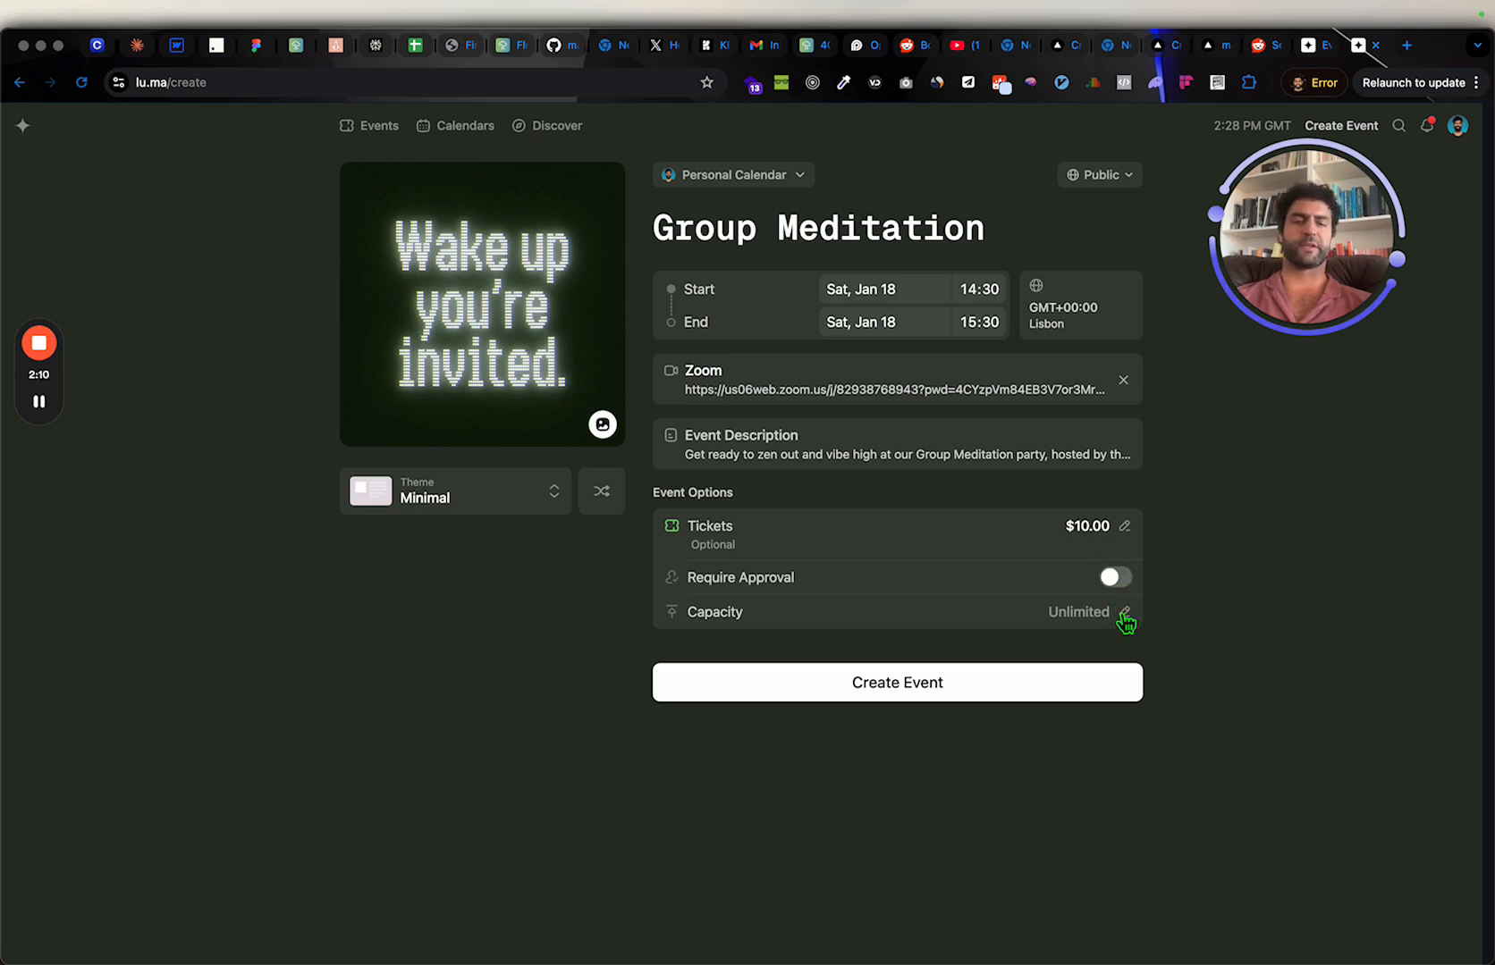
Step: Check the maximum capacity setting, leave the event without a limit, and create the event
click(1124, 615)
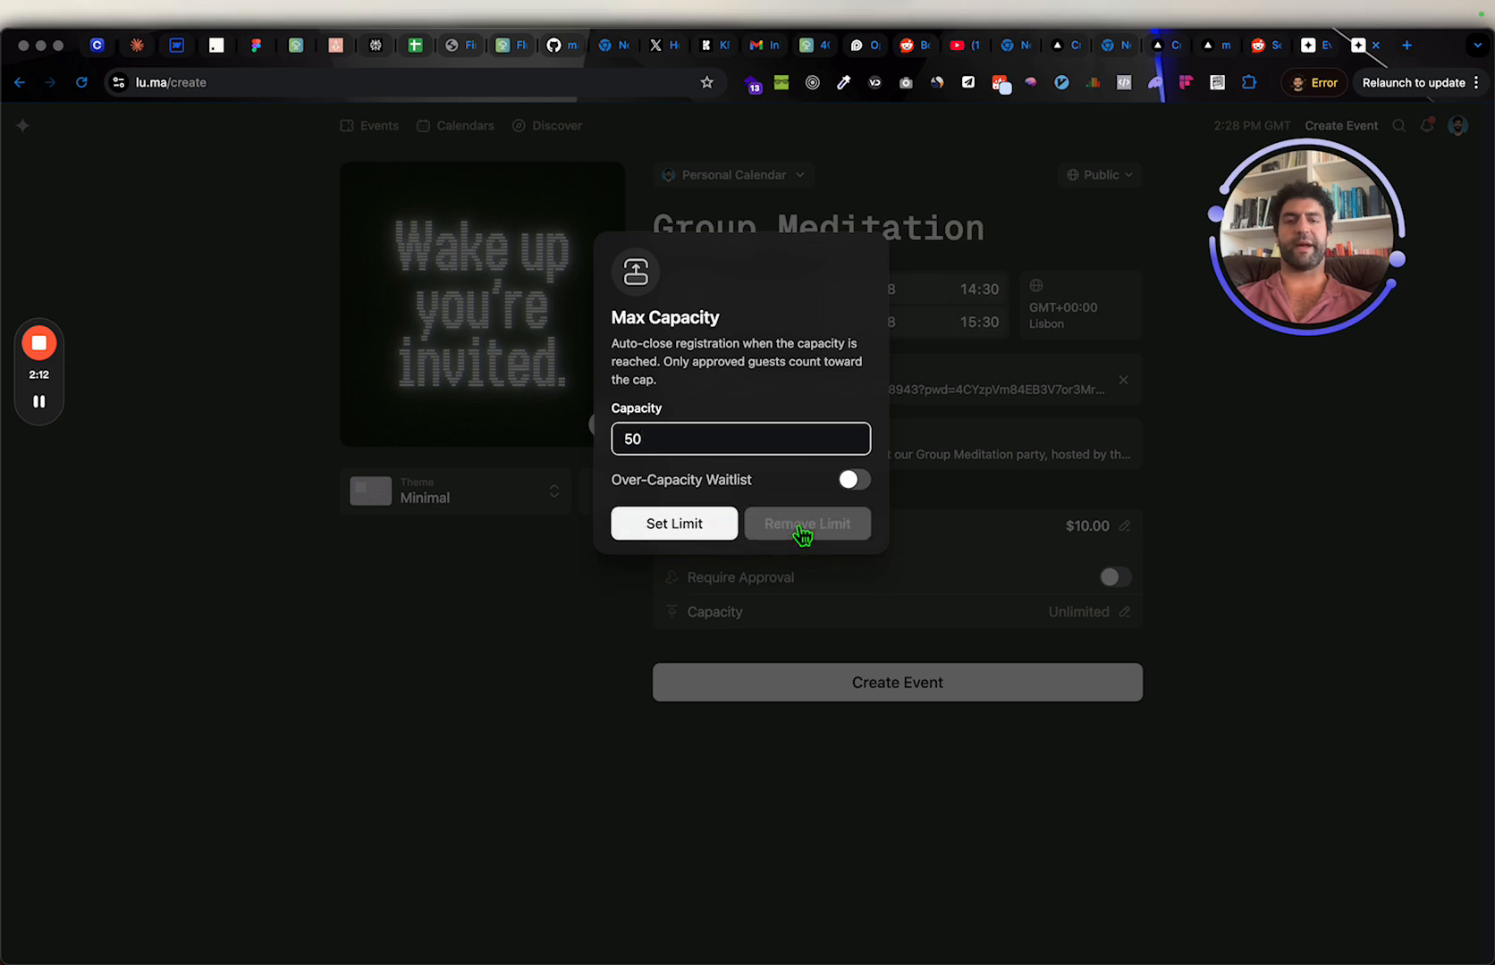
click(946, 407)
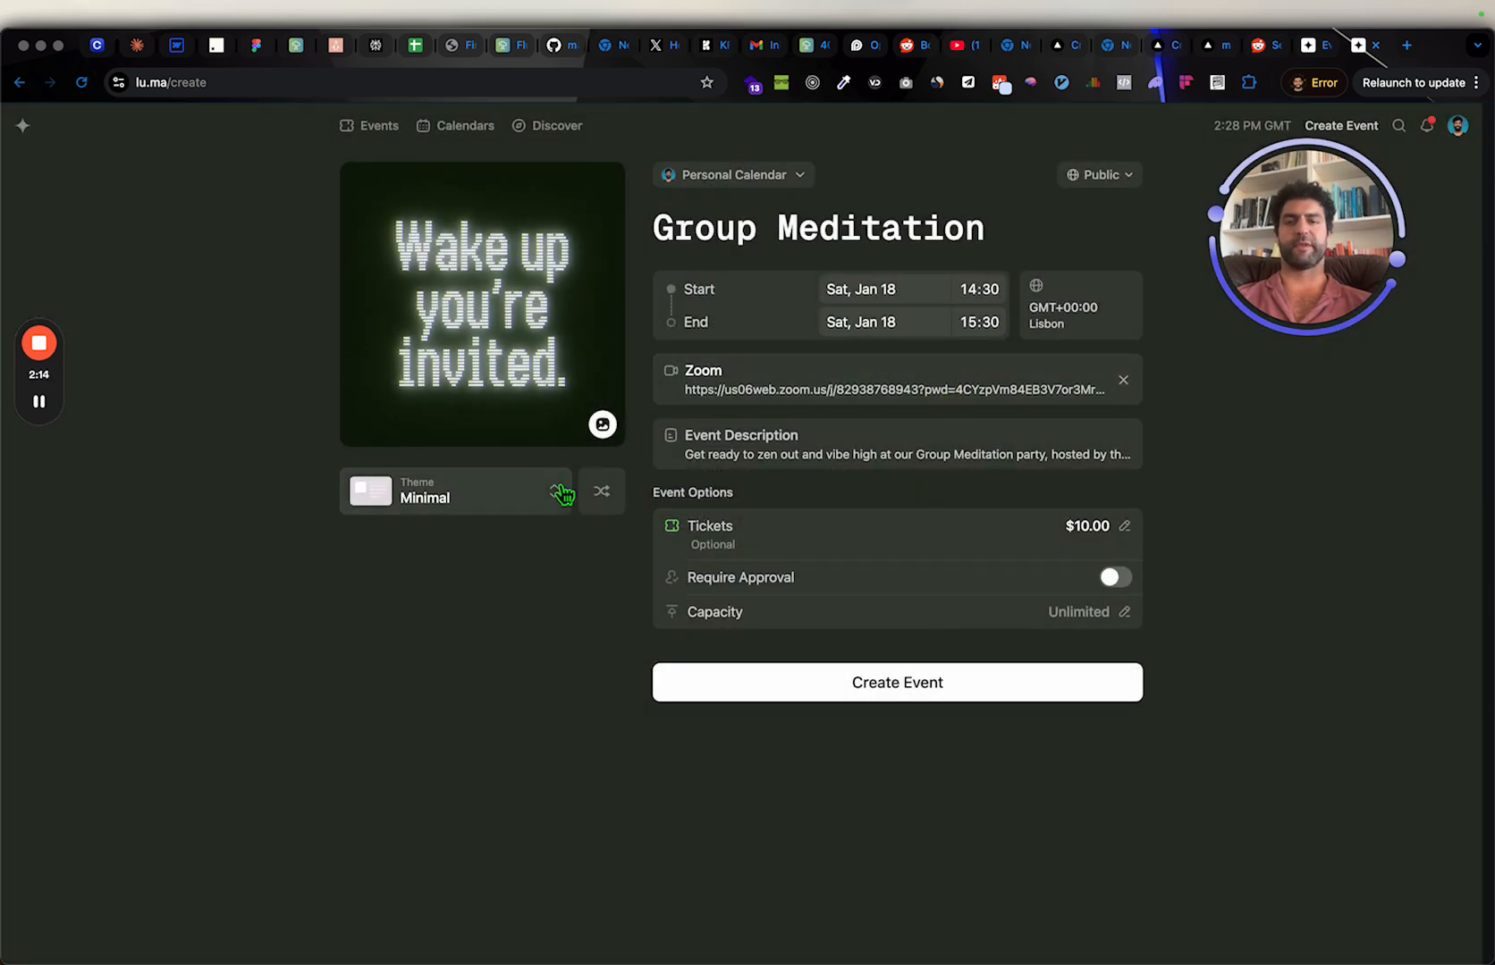
click(876, 687)
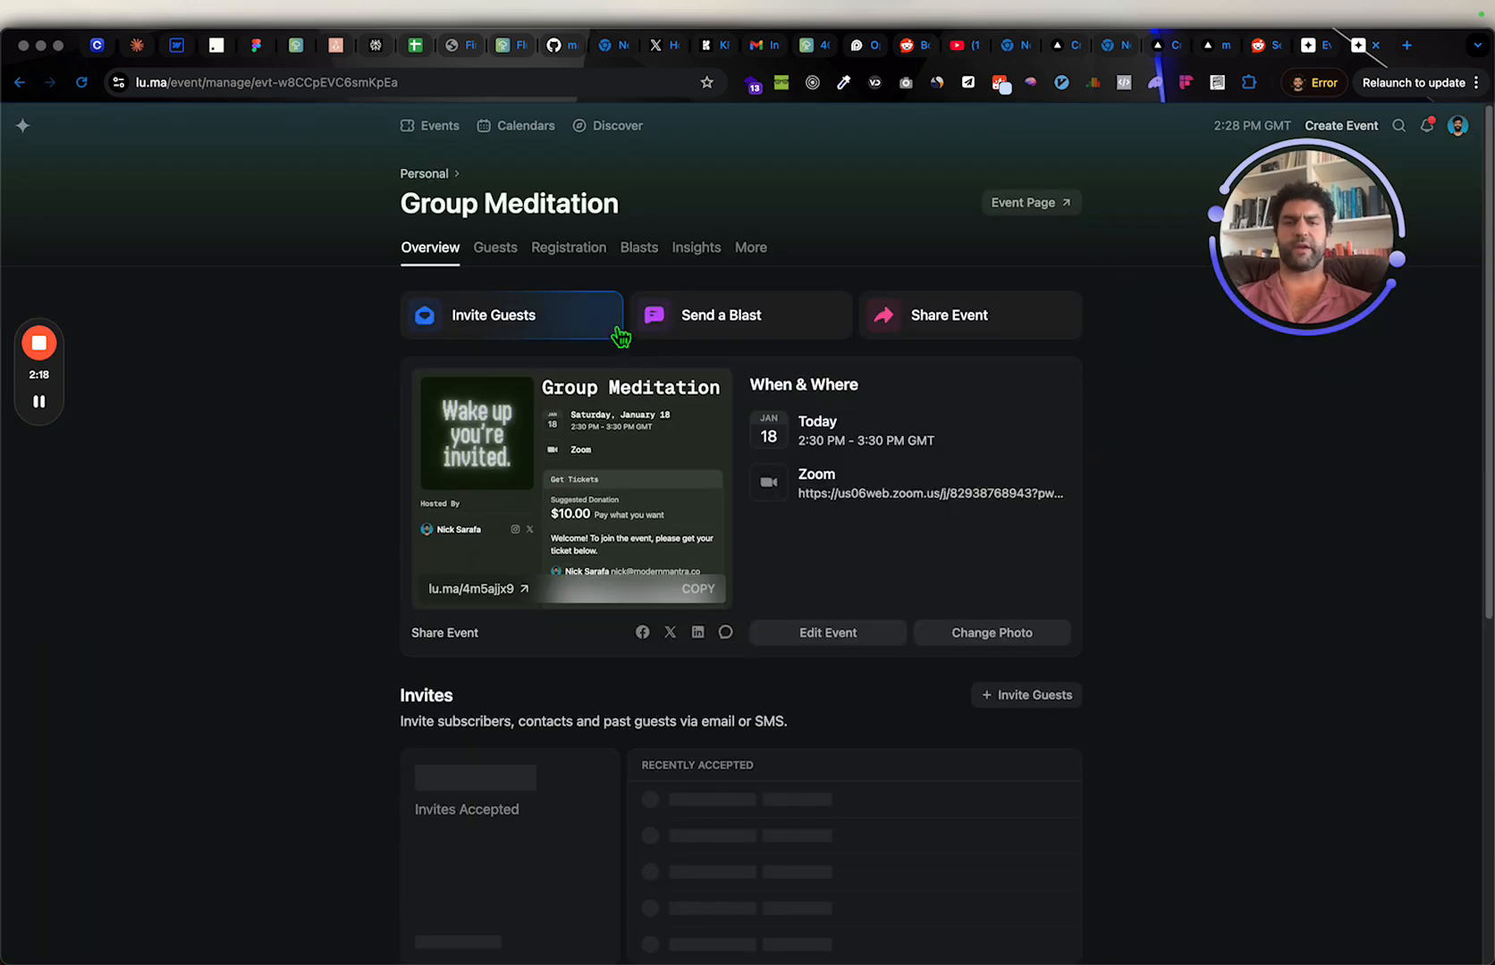
Step: Search the image library for "meditation" and replace the event photo with the Luma-designed "meditation – Find your inner peace" image
click(946, 632)
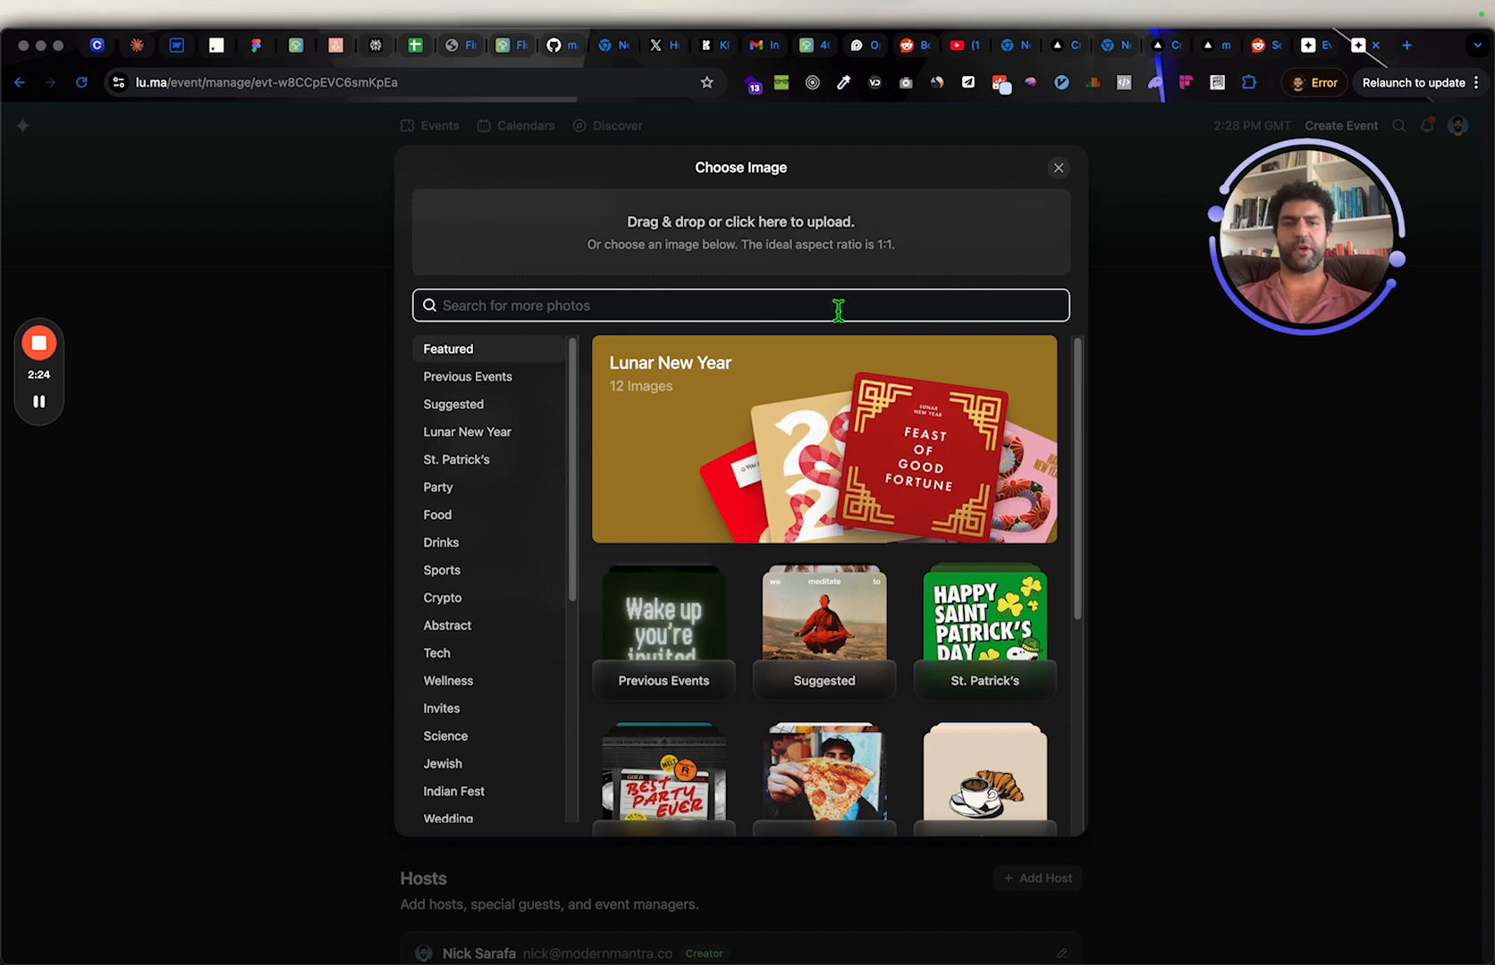
text(meditation)
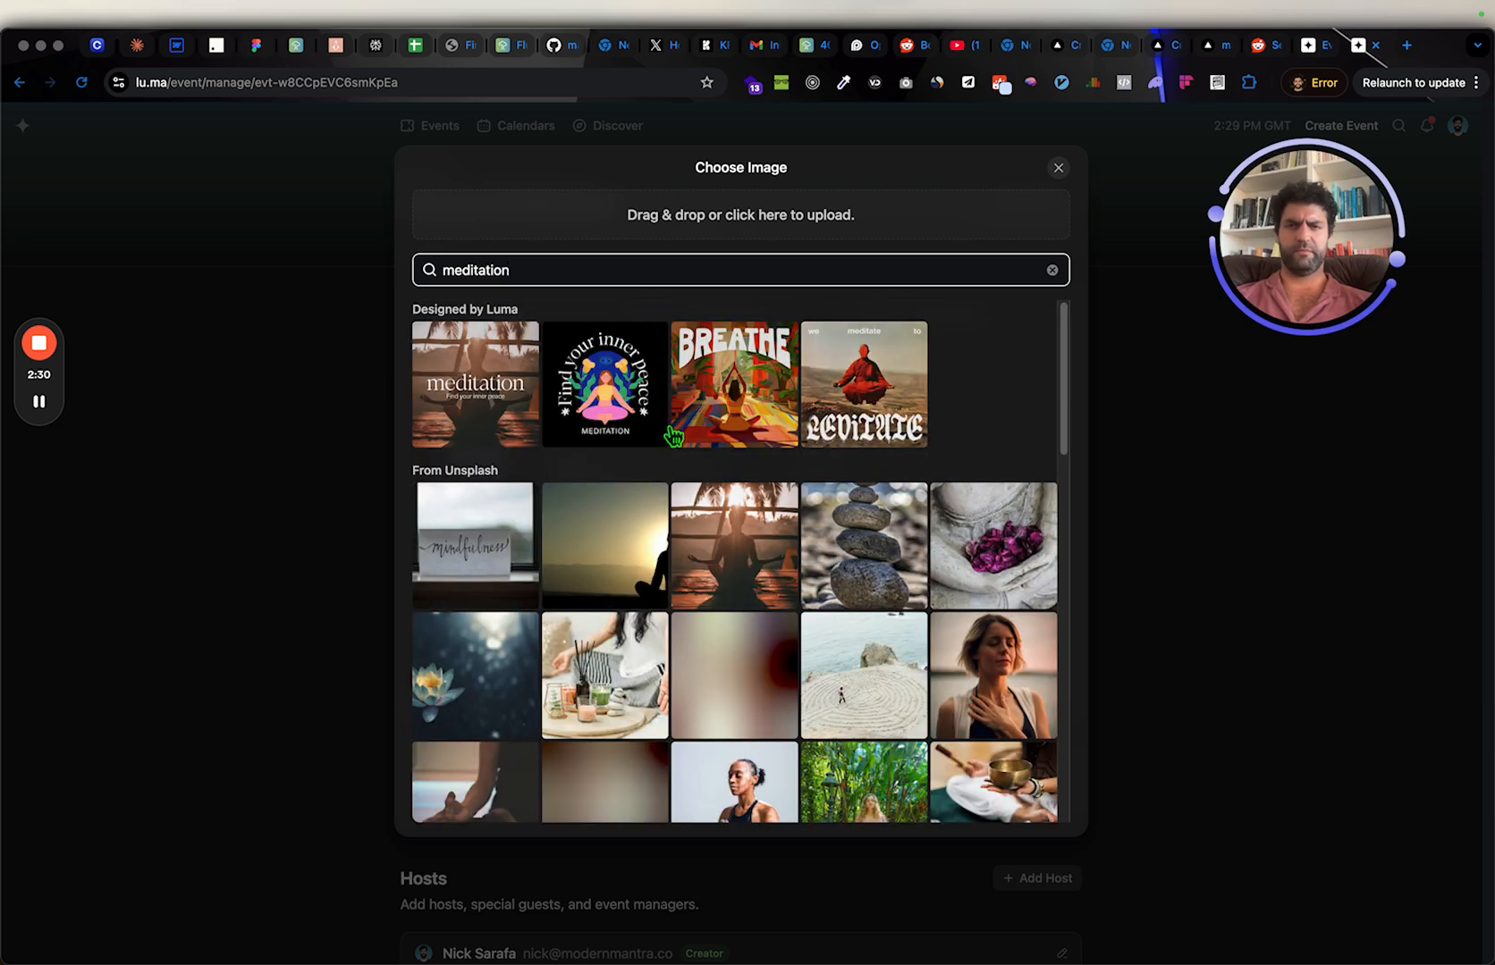
click(491, 394)
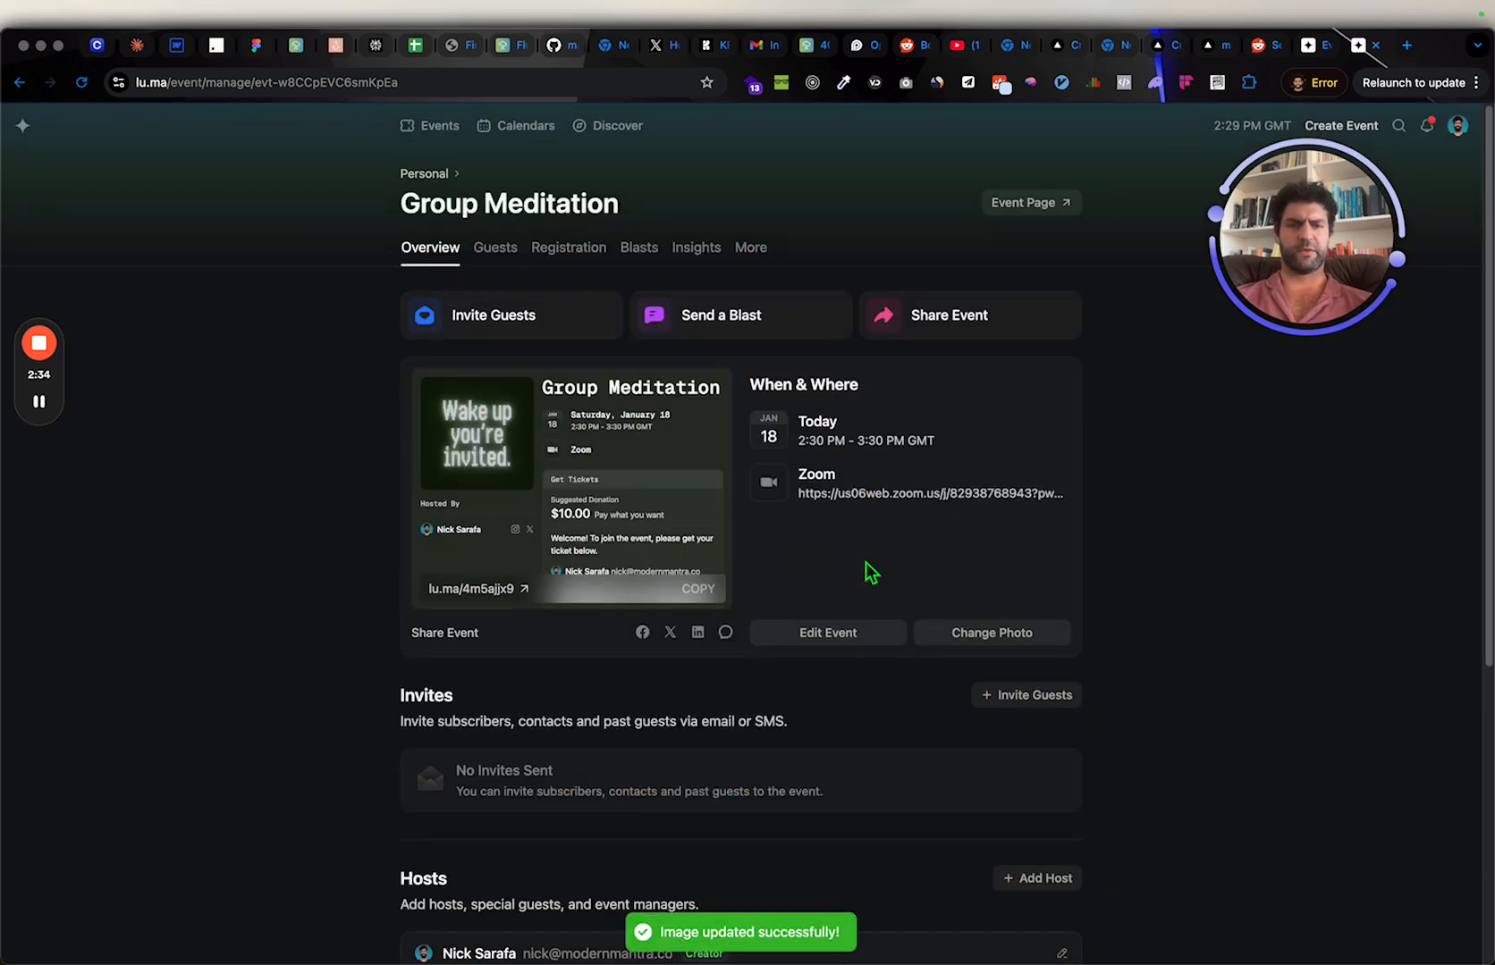
Step: Edit the event's appearance to use the Warp theme and save the update
scroll(871, 572, down, 1)
scroll(869, 570, up, 1)
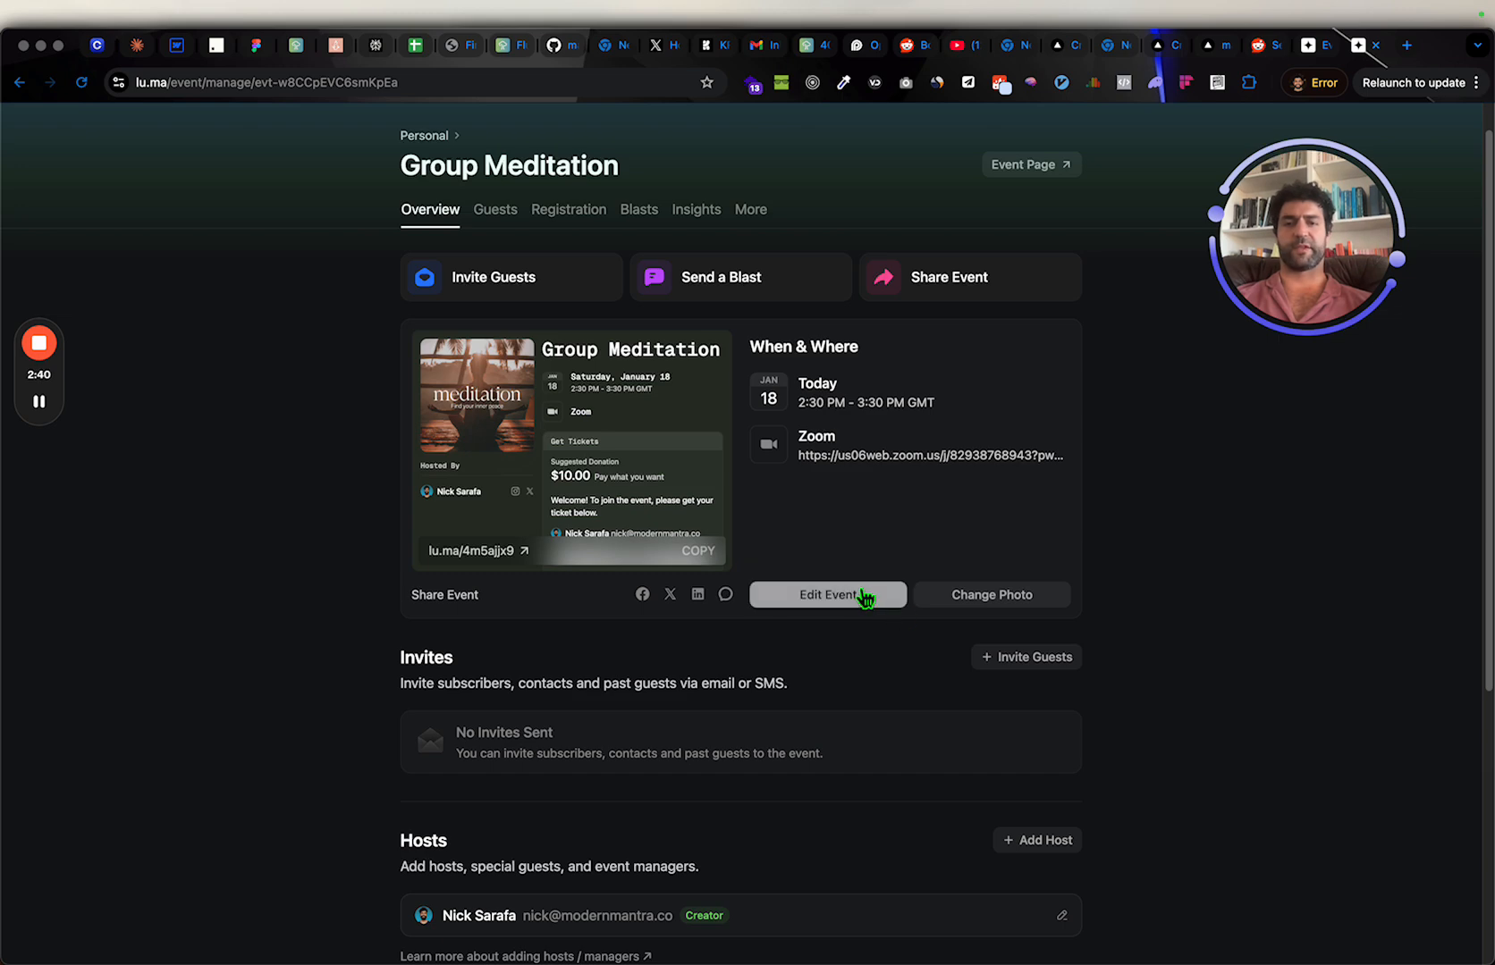
scroll(863, 595, down, 4)
scroll(858, 595, up, 3)
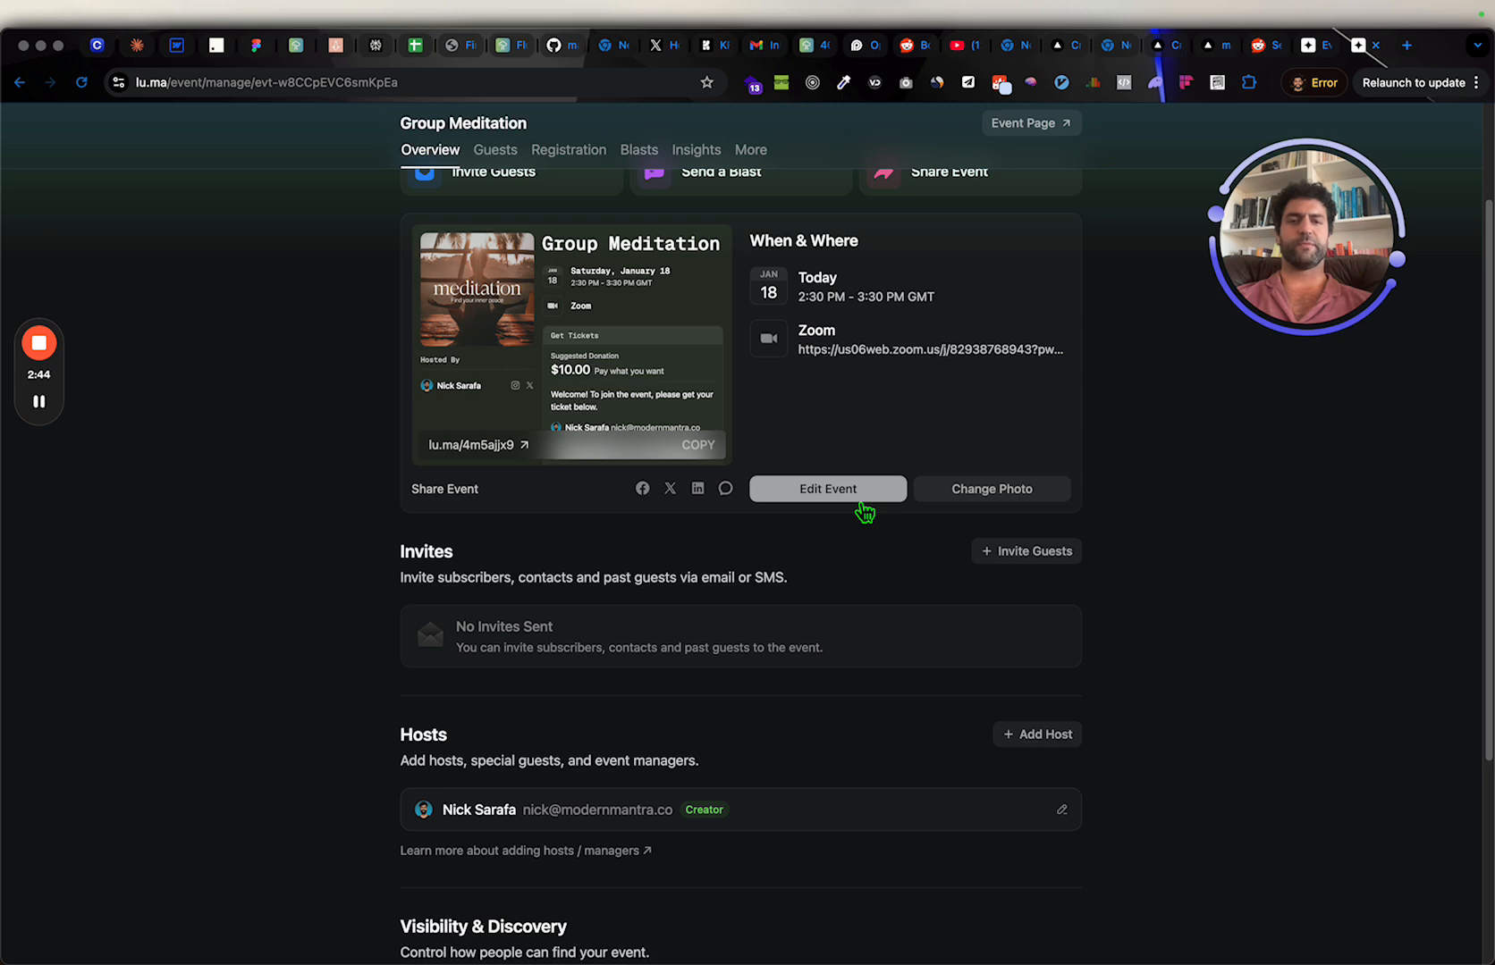
click(872, 492)
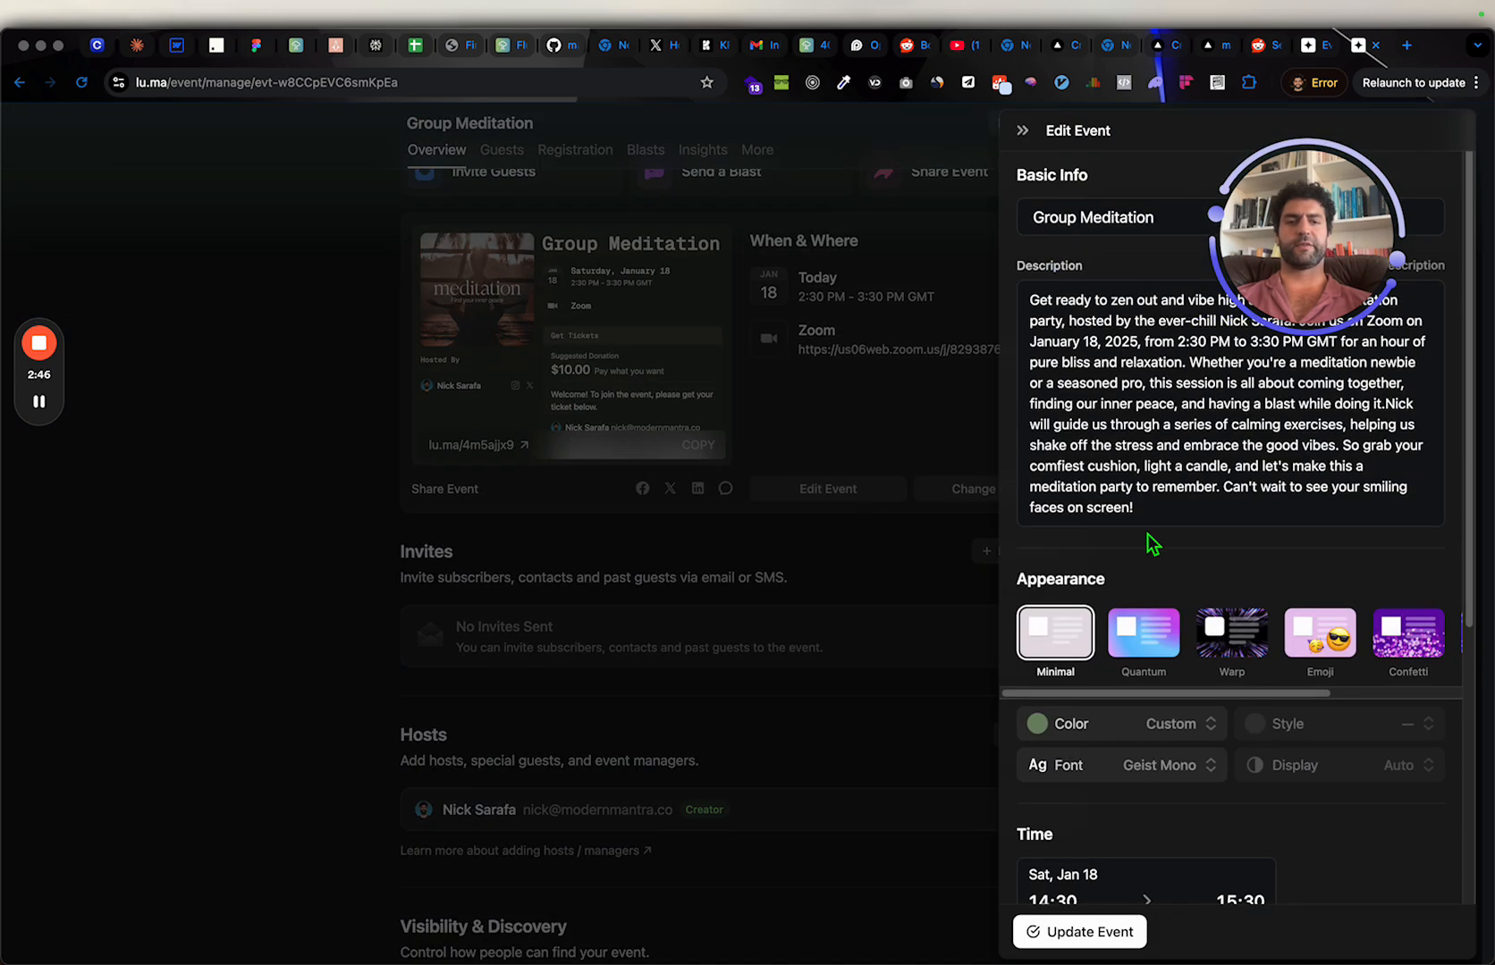
scroll(1230, 477, down, 3)
scroll(1234, 490, up, 1)
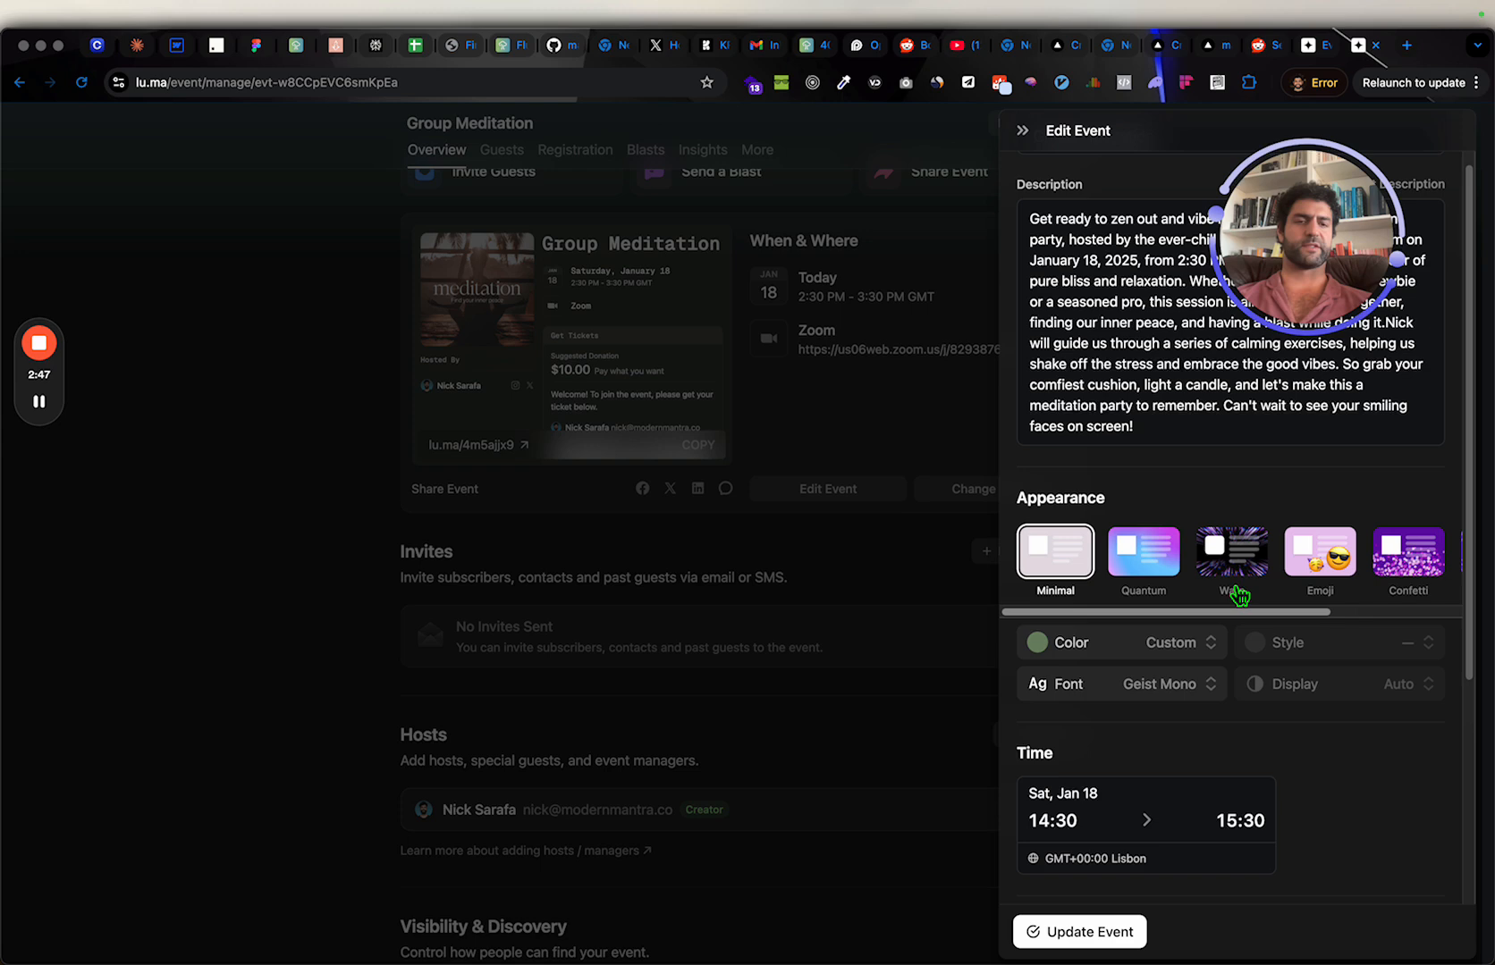
click(1154, 557)
click(1250, 563)
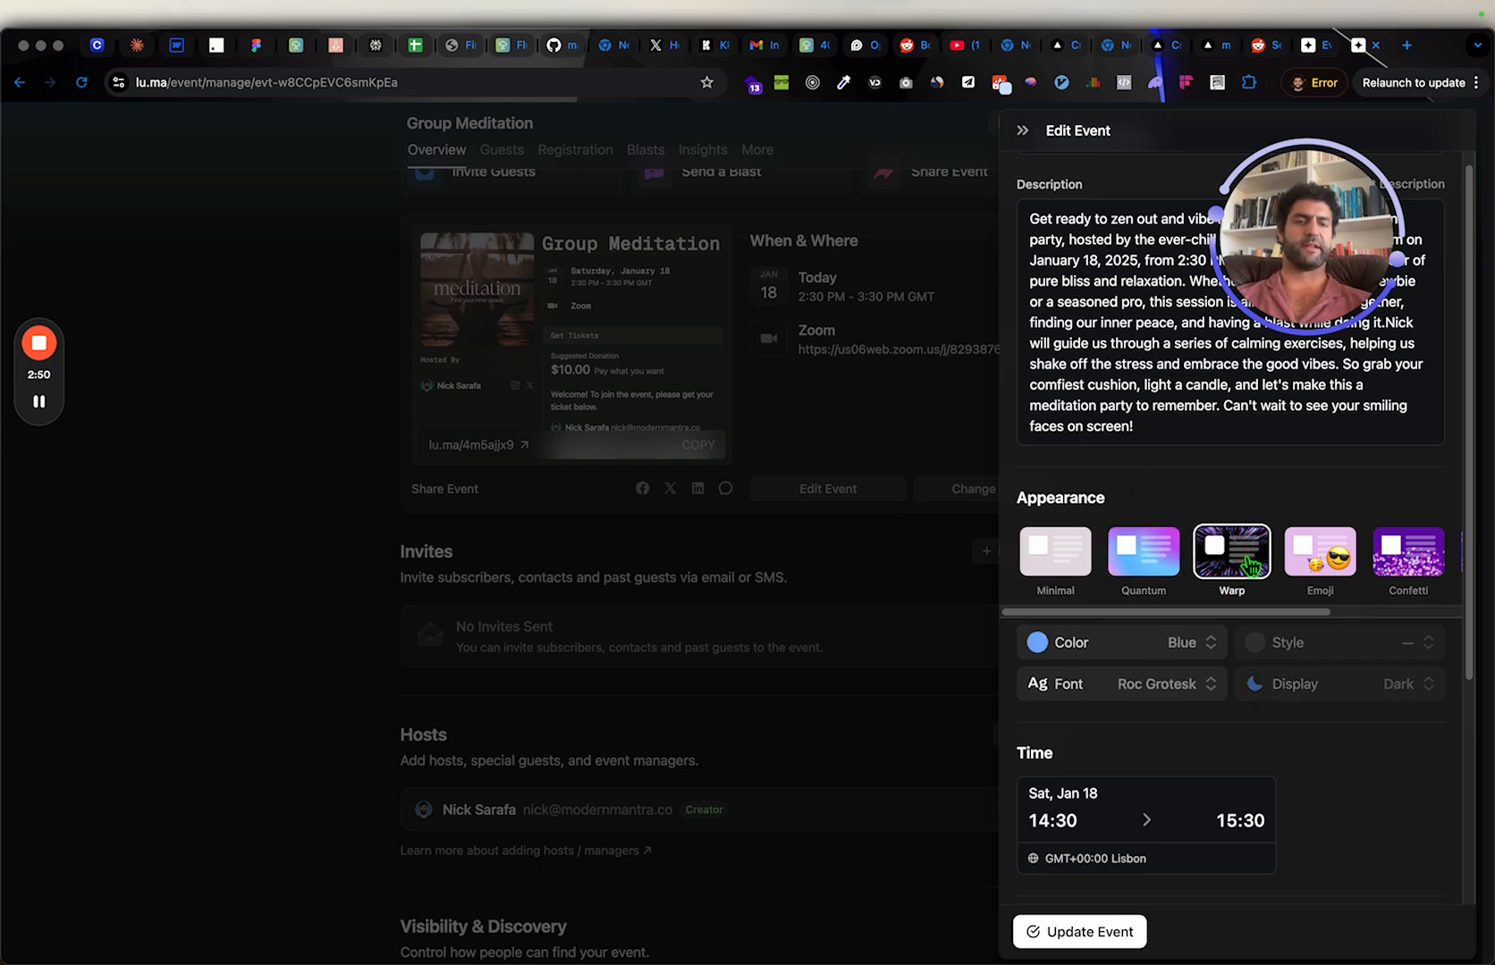
scroll(1130, 856, down, 5)
click(1096, 935)
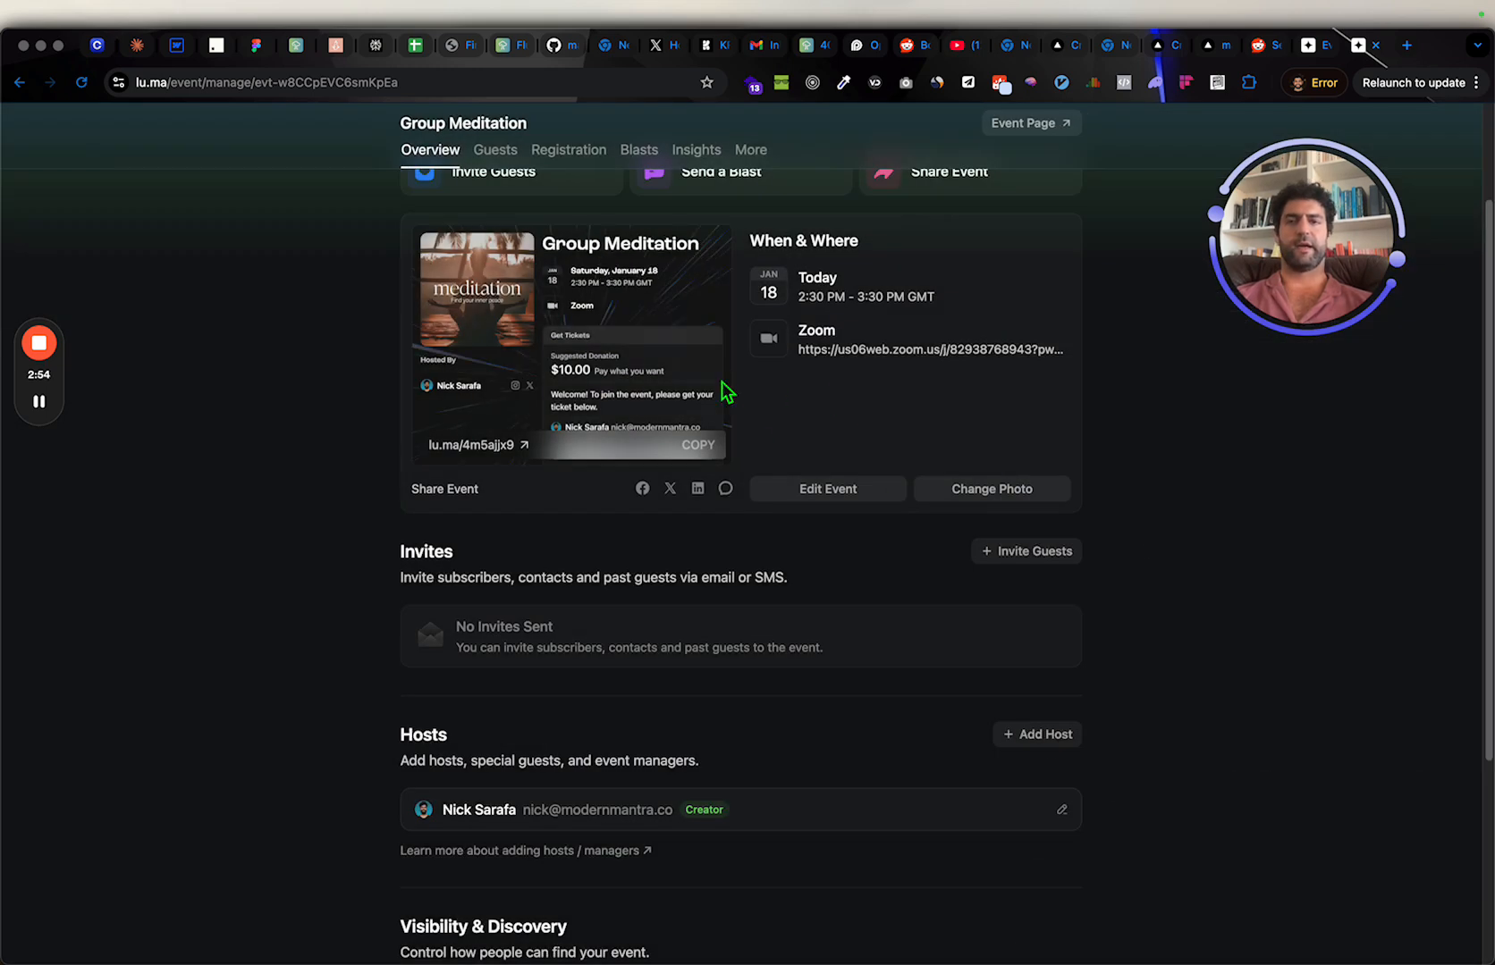
scroll(726, 391, up, 3)
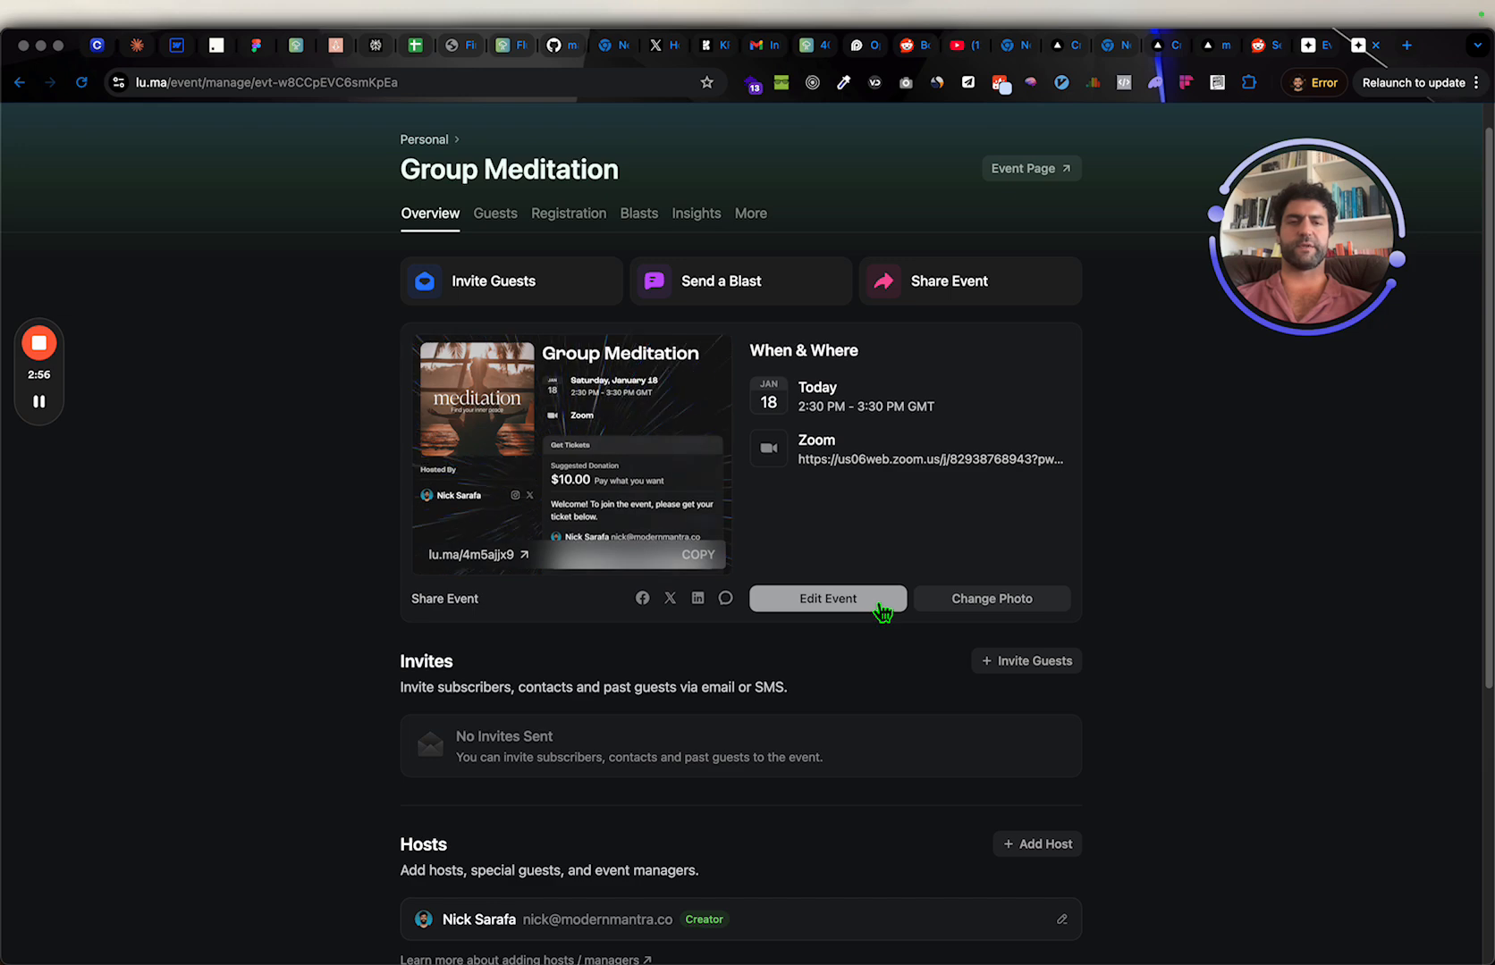
click(880, 604)
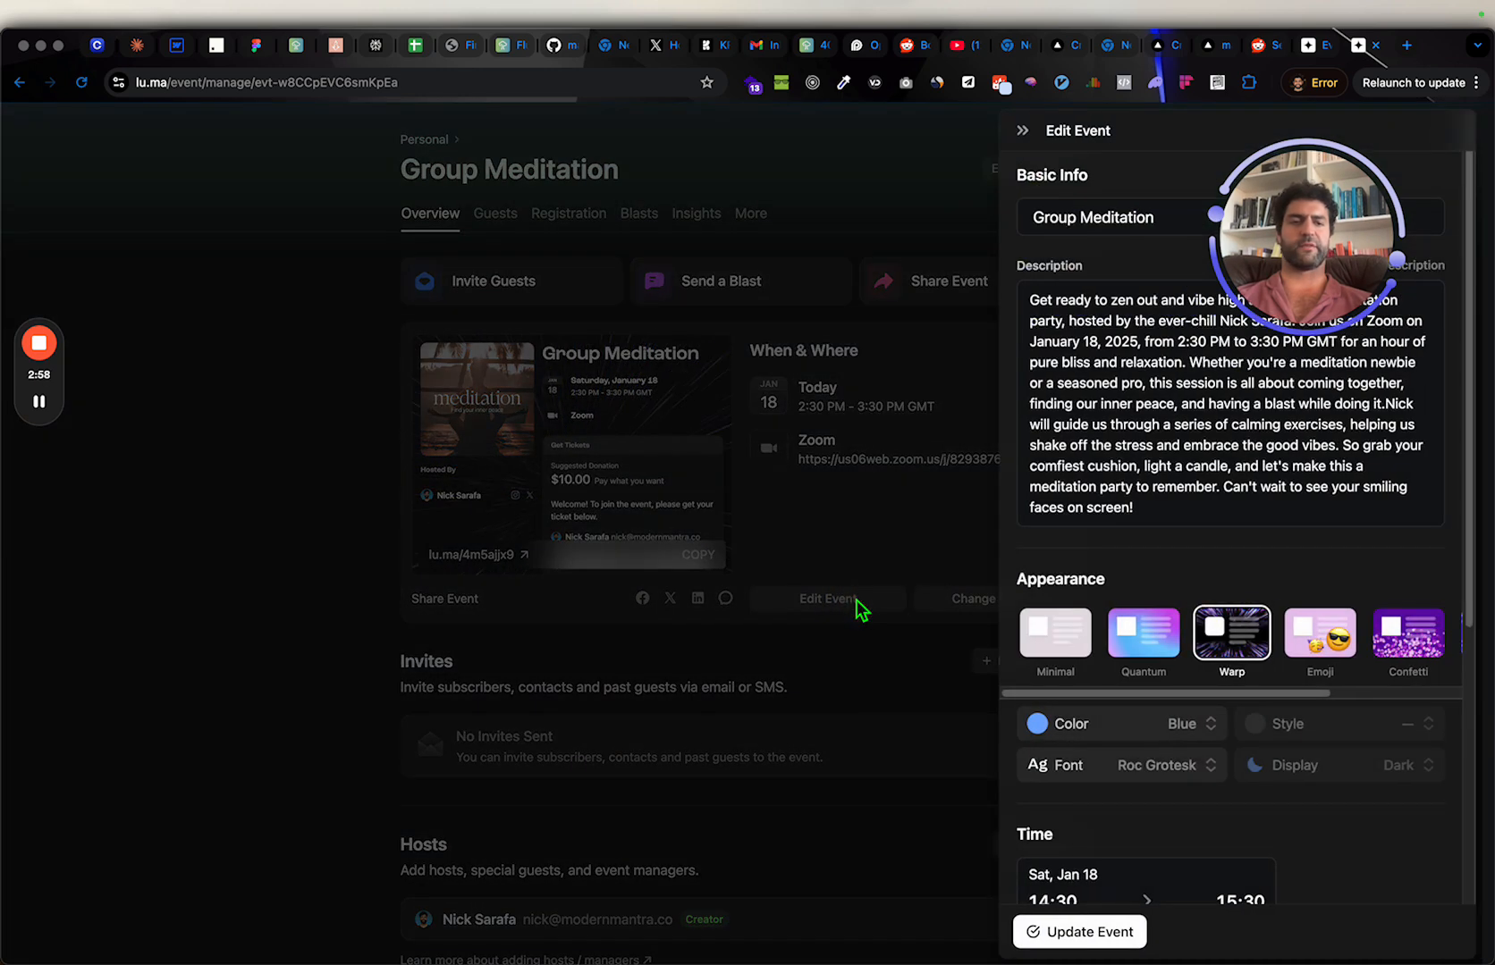
click(854, 600)
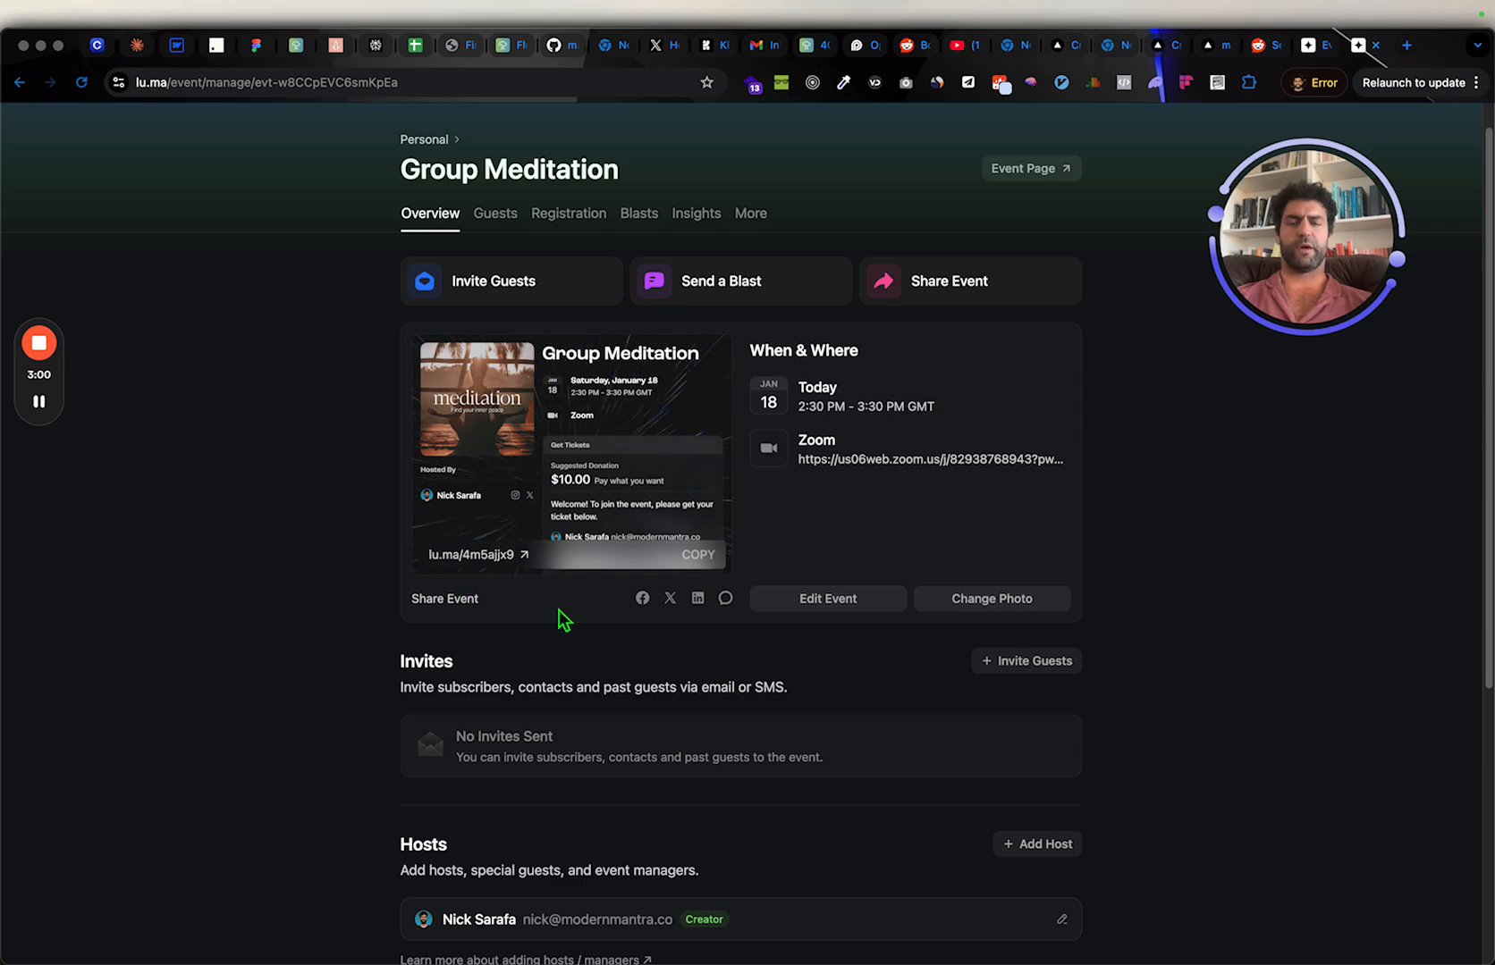
Step: Open the event's public page from its short link and review the ticket section and description
click(499, 556)
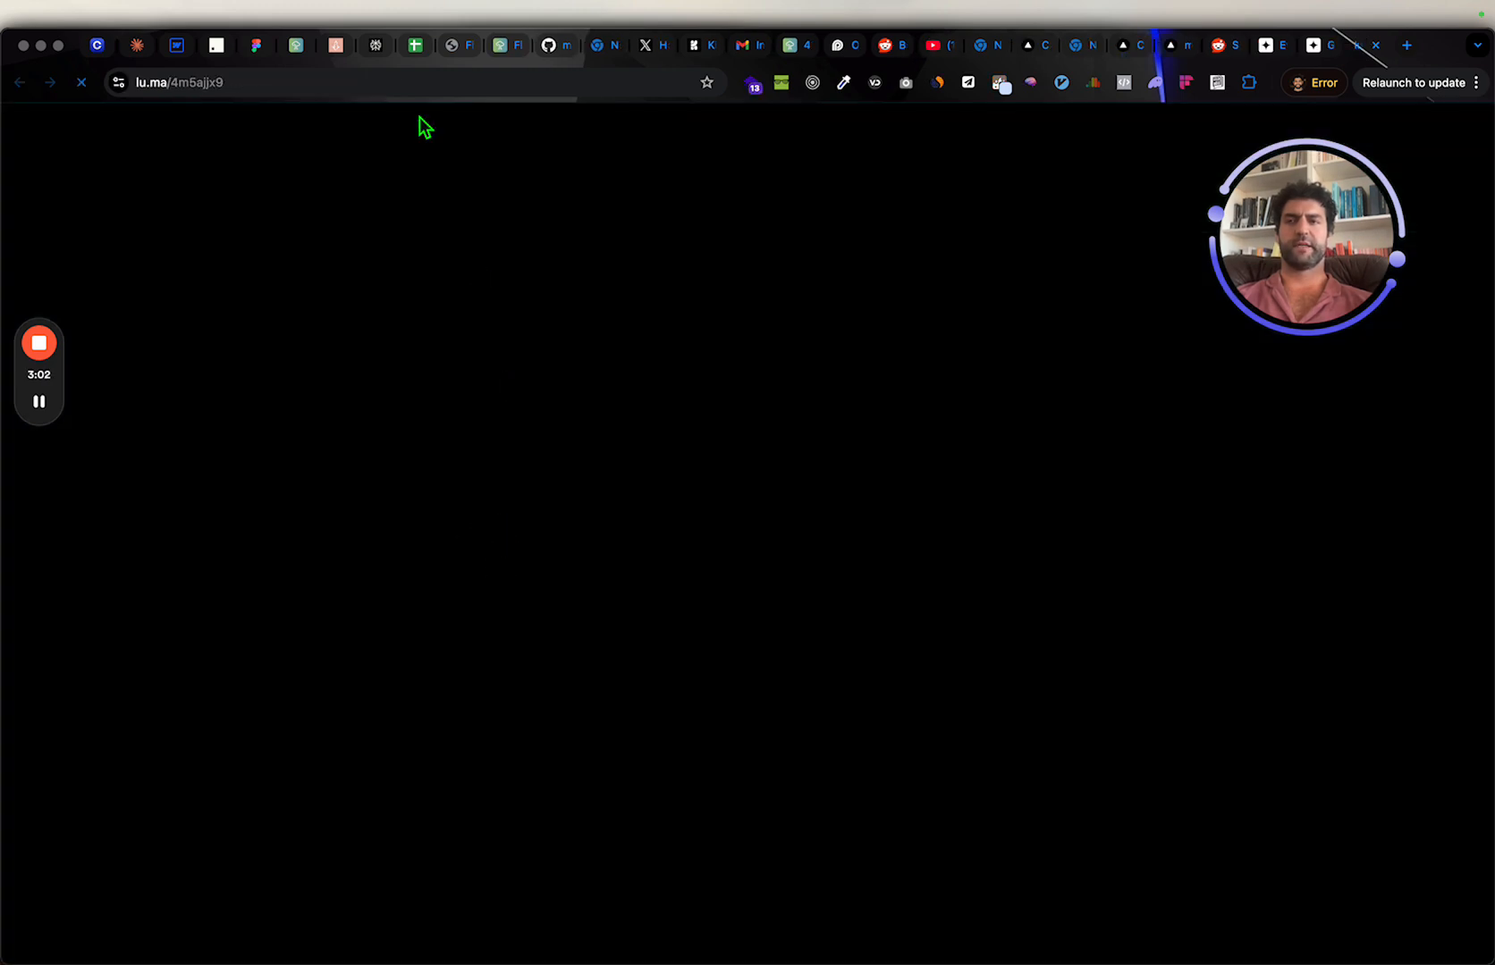
scroll(835, 283, down, 1)
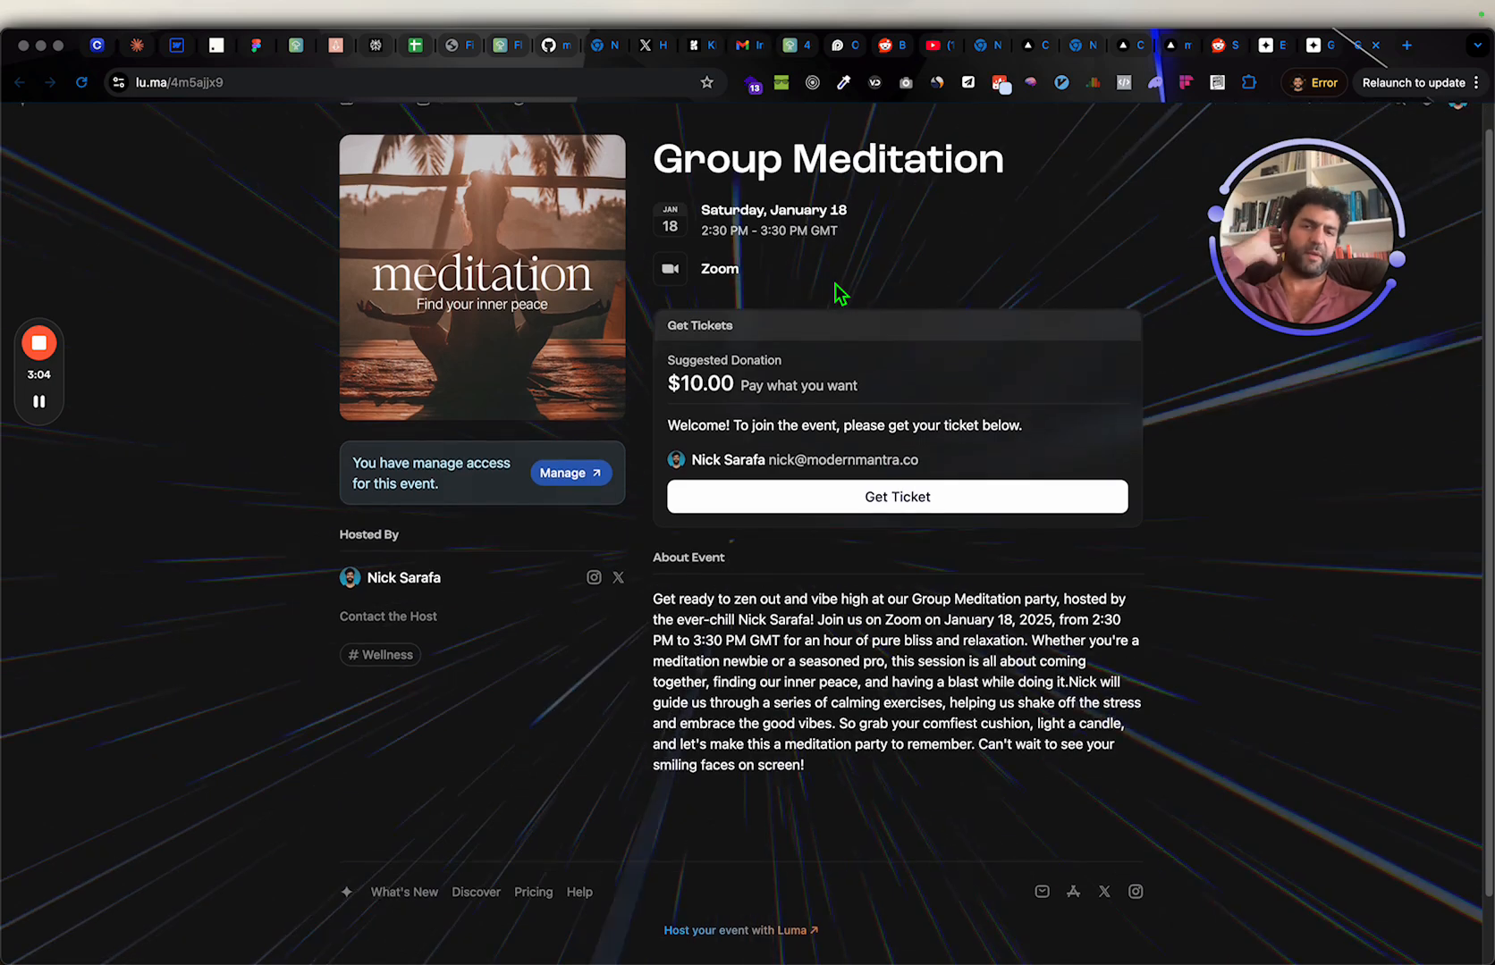
scroll(835, 284, up, 1)
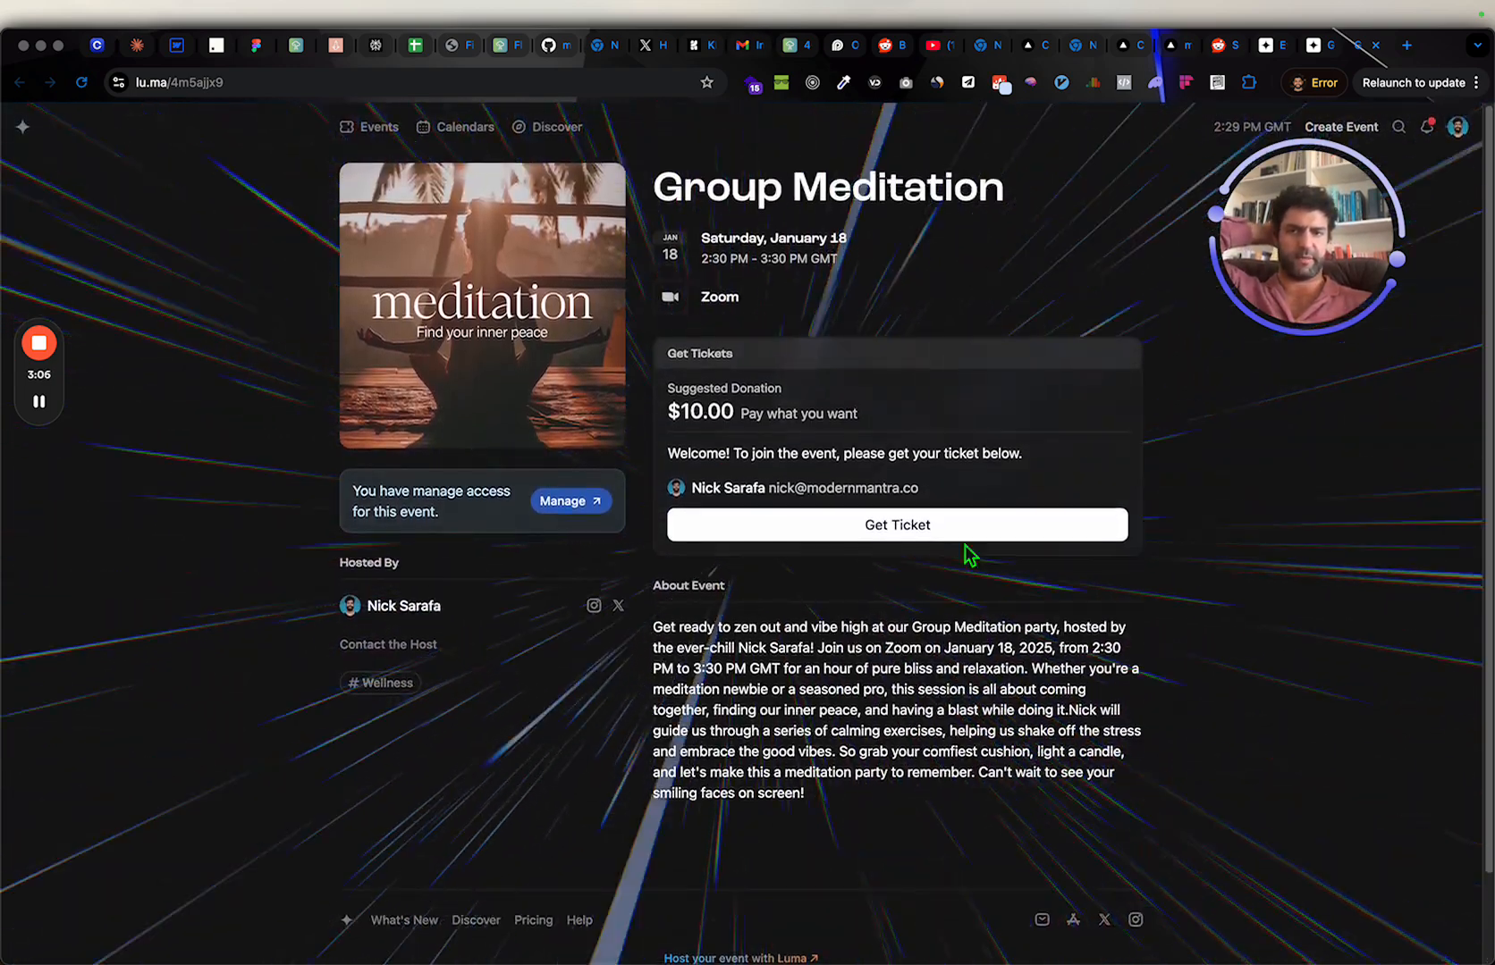
Step: Start getting a ticket and try different pay-what-you-want prices, ending with 30 dollars
click(842, 541)
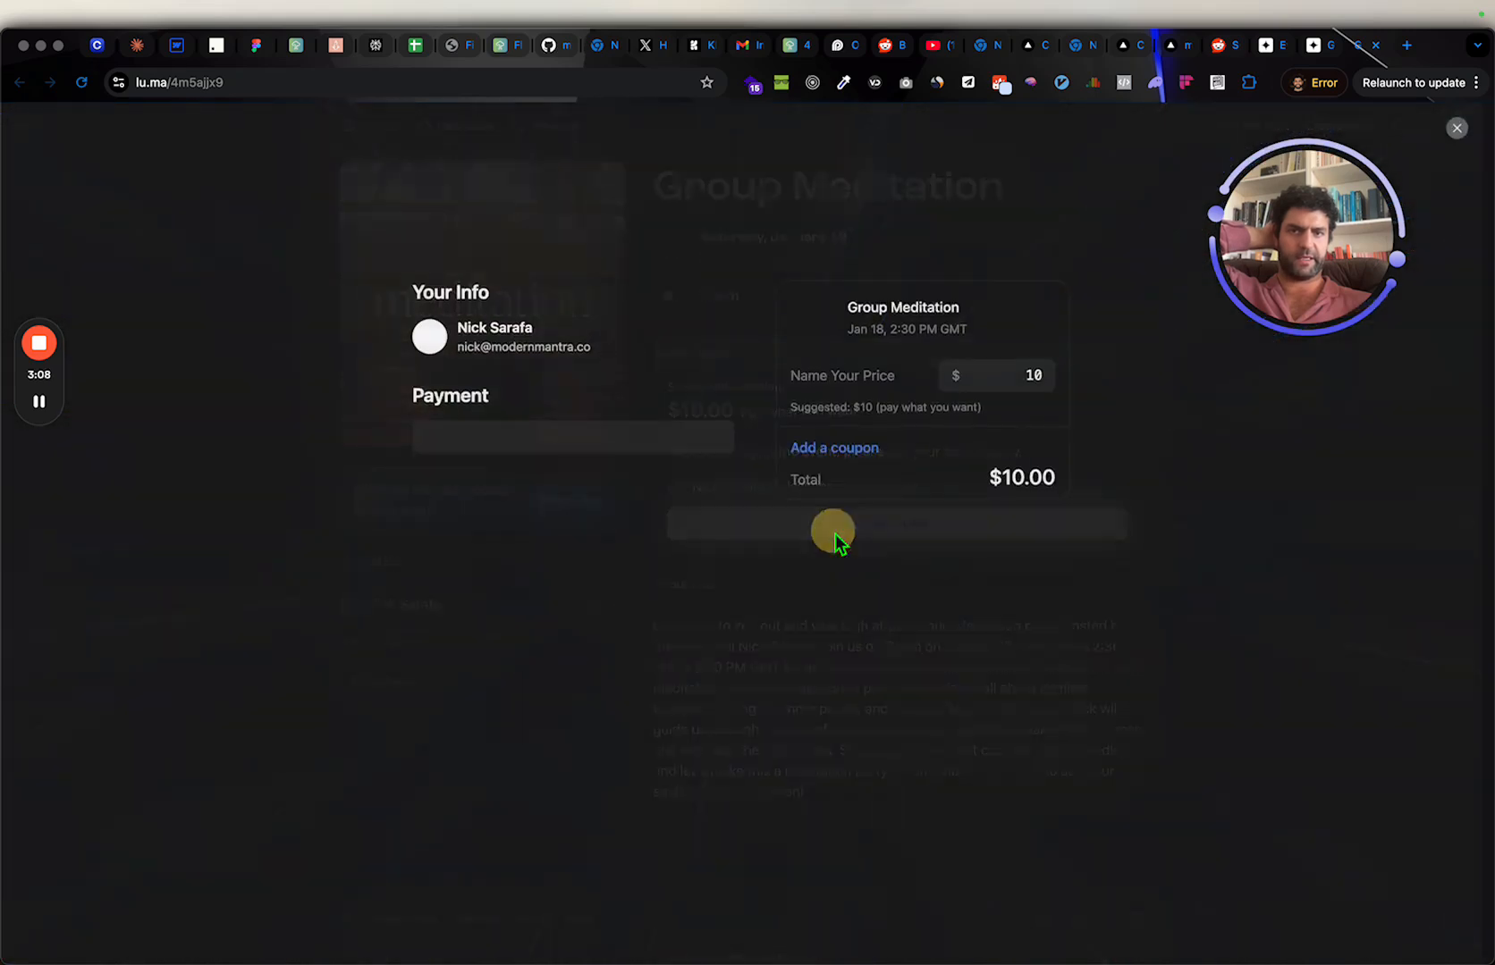
click(1026, 376)
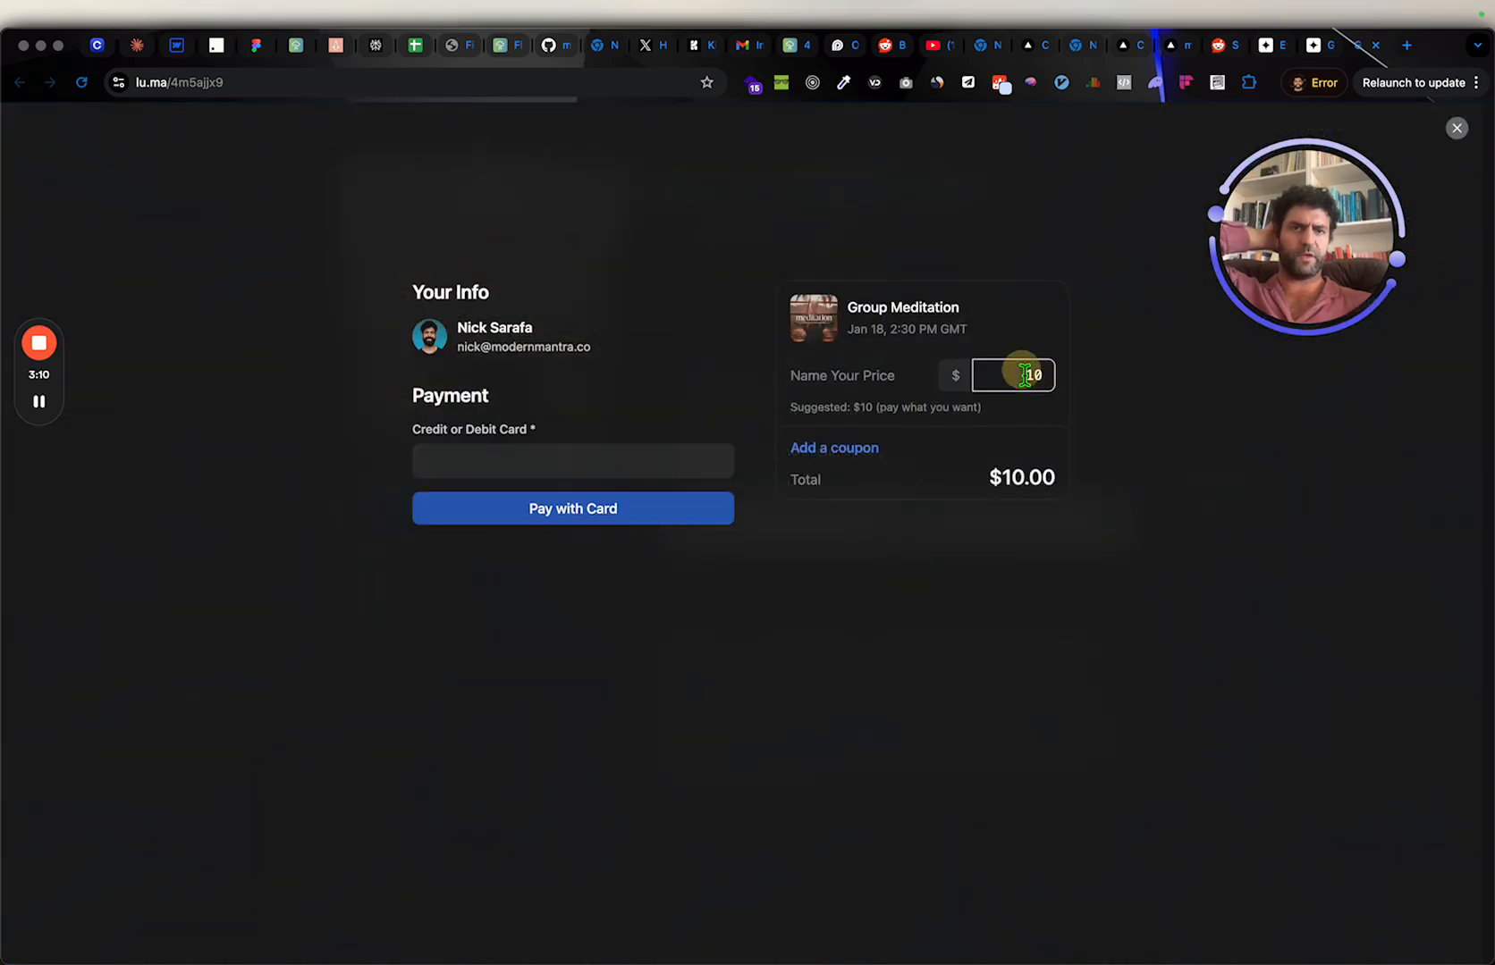
click(1033, 372)
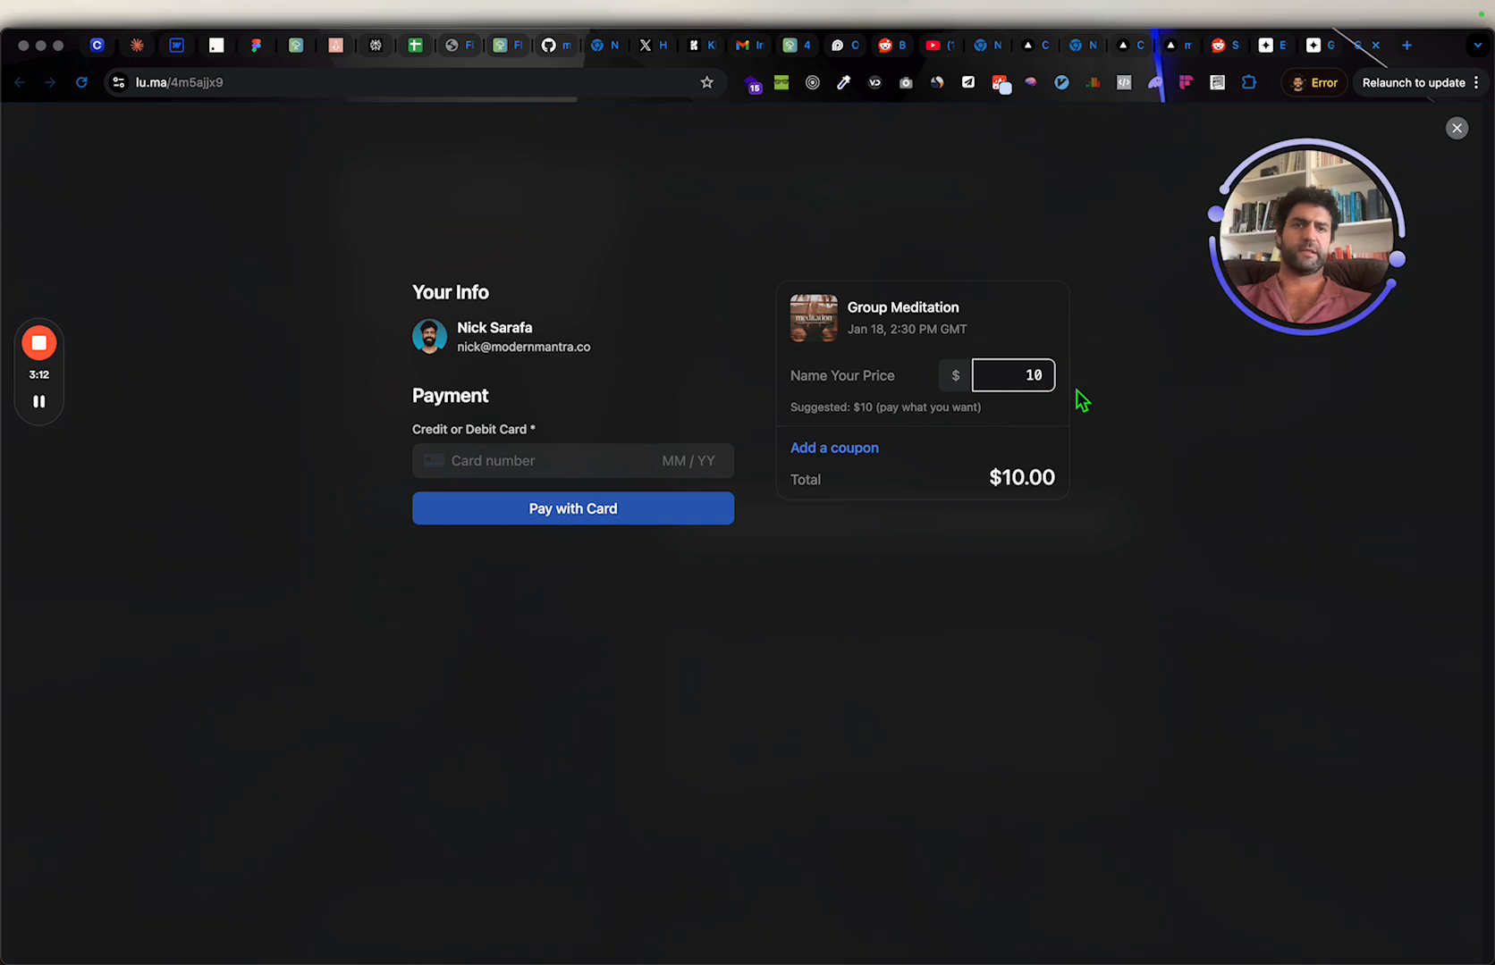
key(BackSpace)
text(2)
key(BackSpace)
text(3)
key(BackSpace)
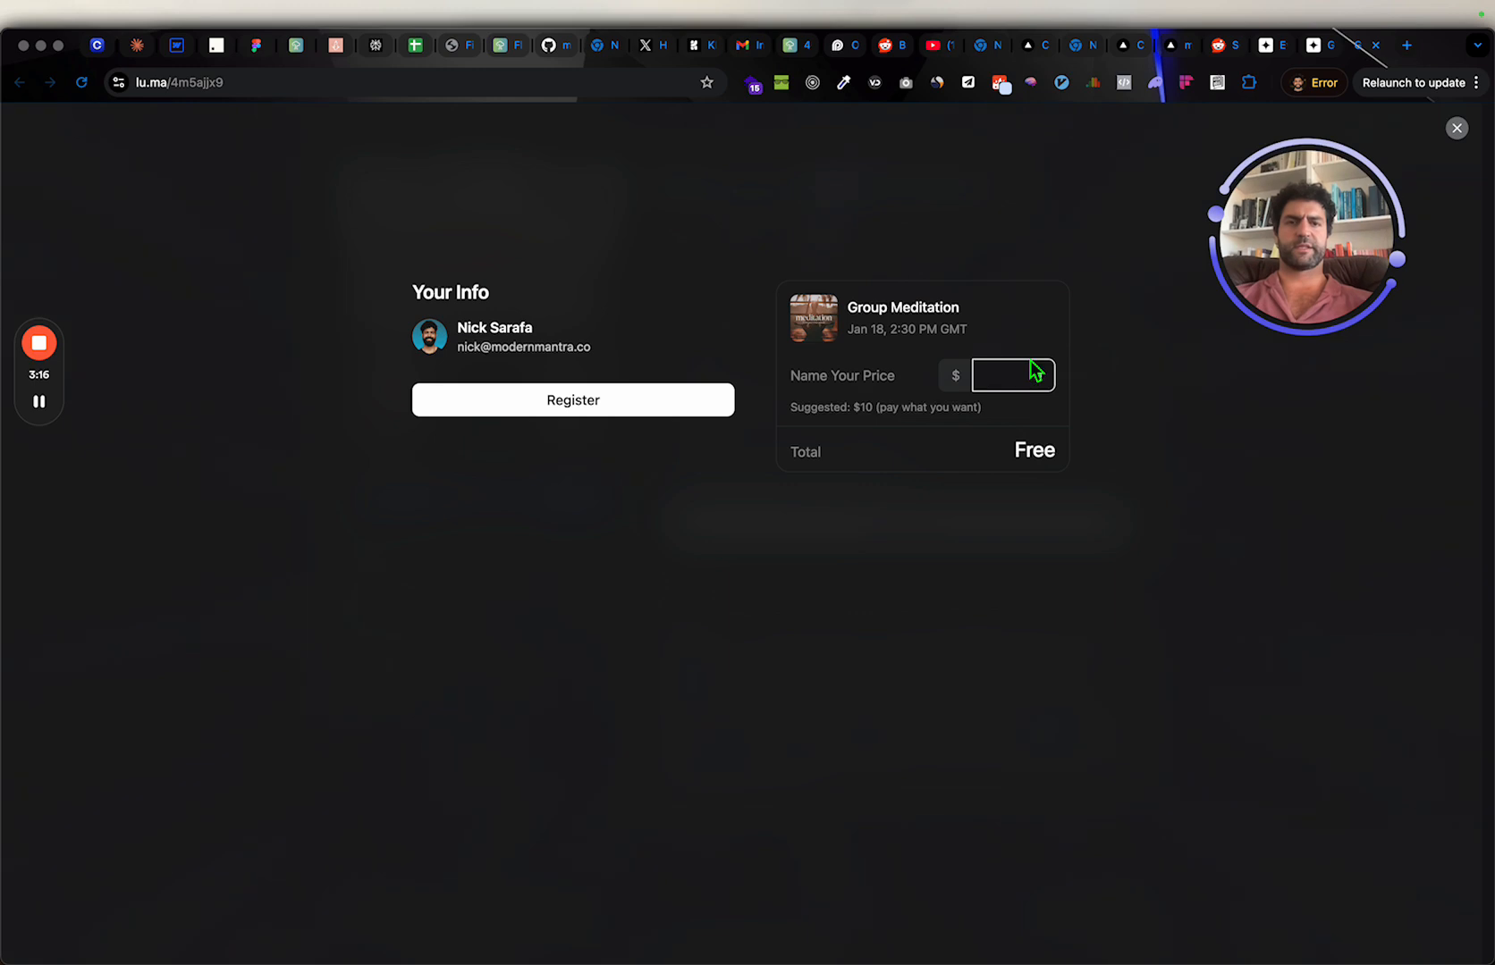
text(30)
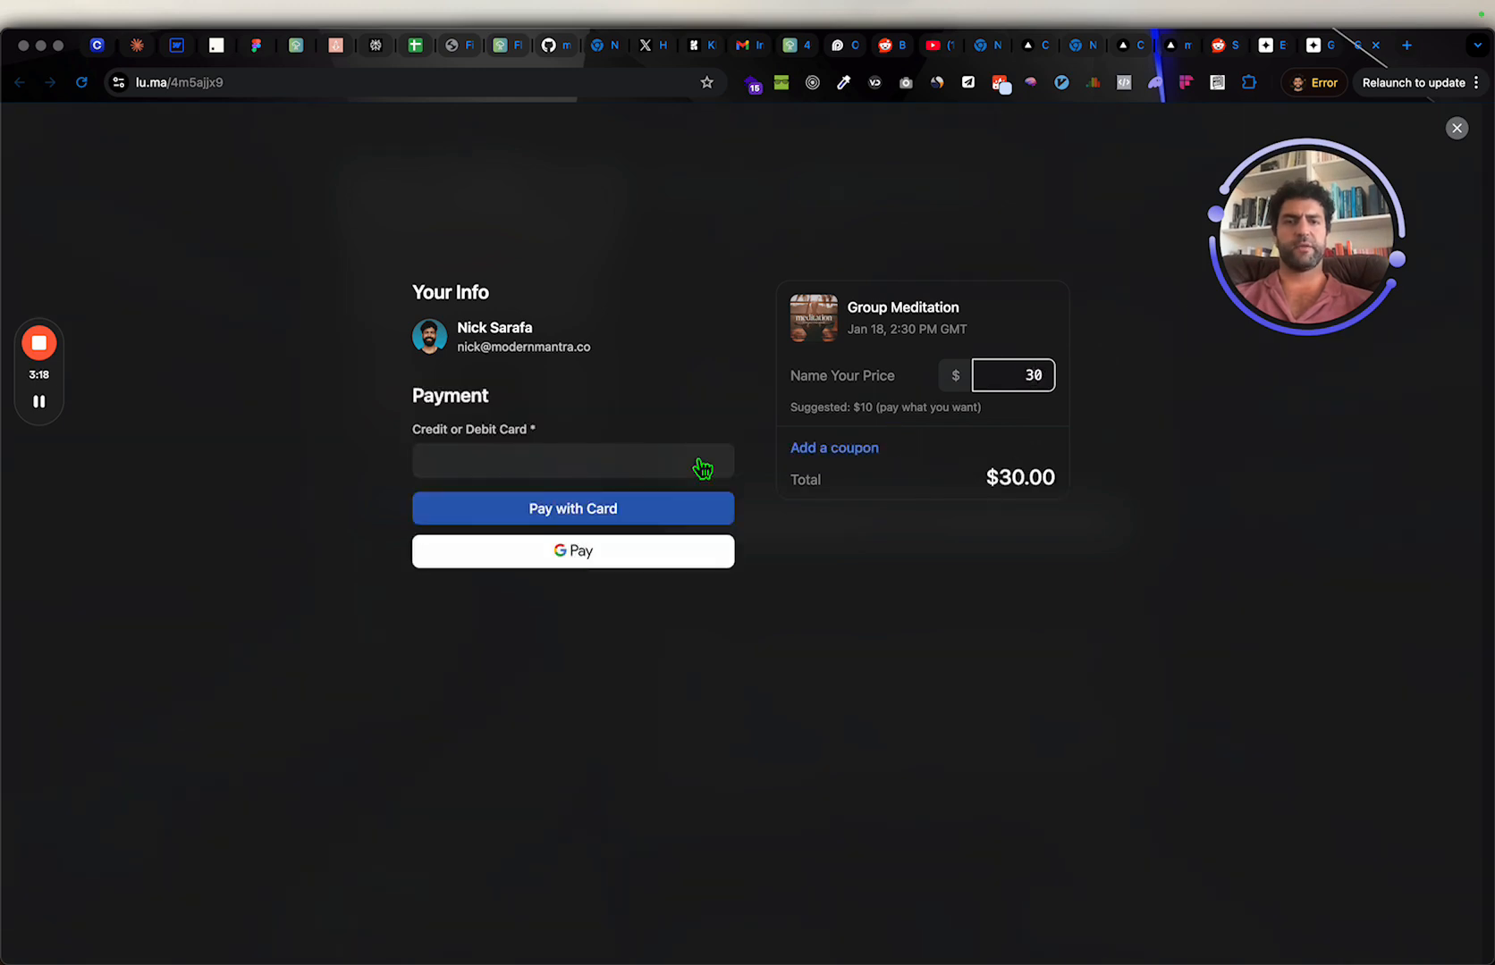
Step: Try the card number field in the ticket checkout, leave it empty, and close the checkout without paying
click(584, 476)
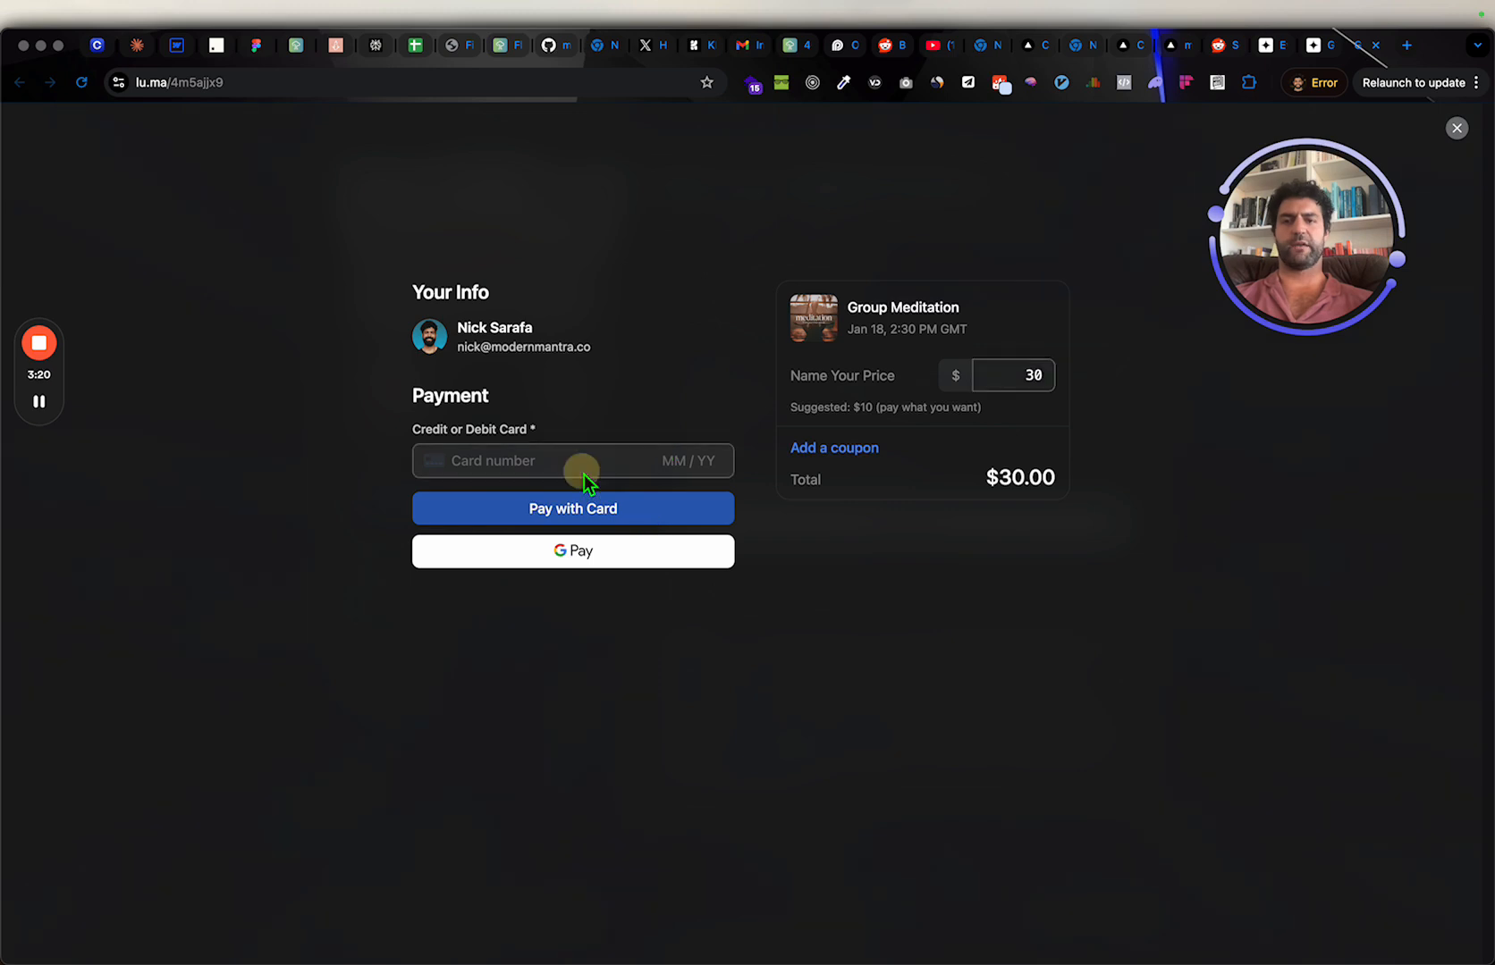
click(575, 469)
click(621, 386)
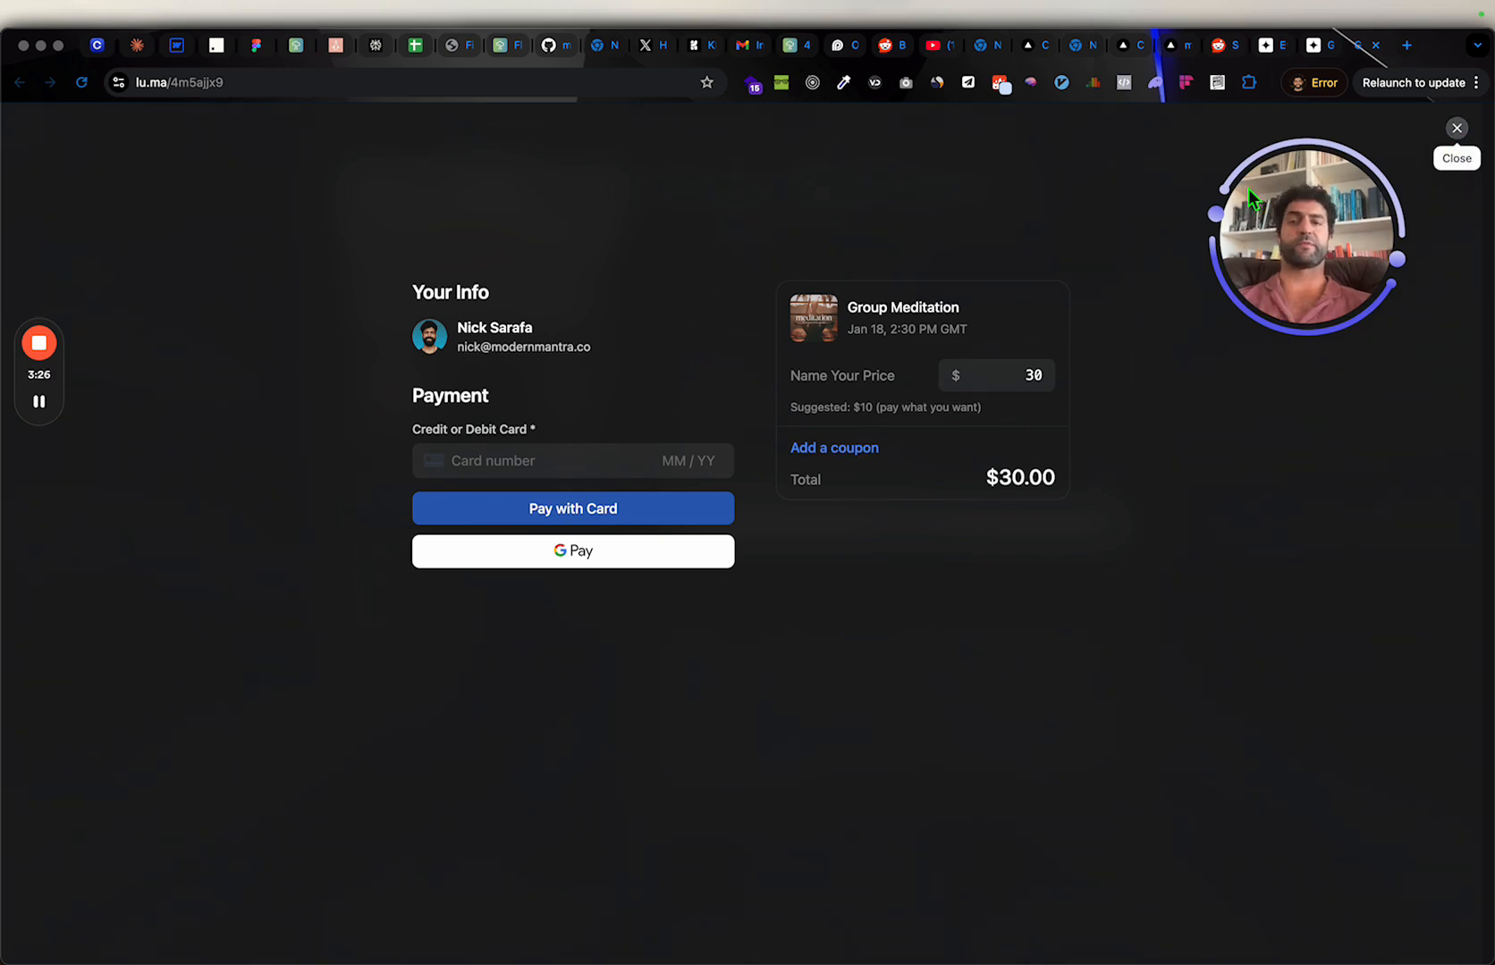
click(1462, 130)
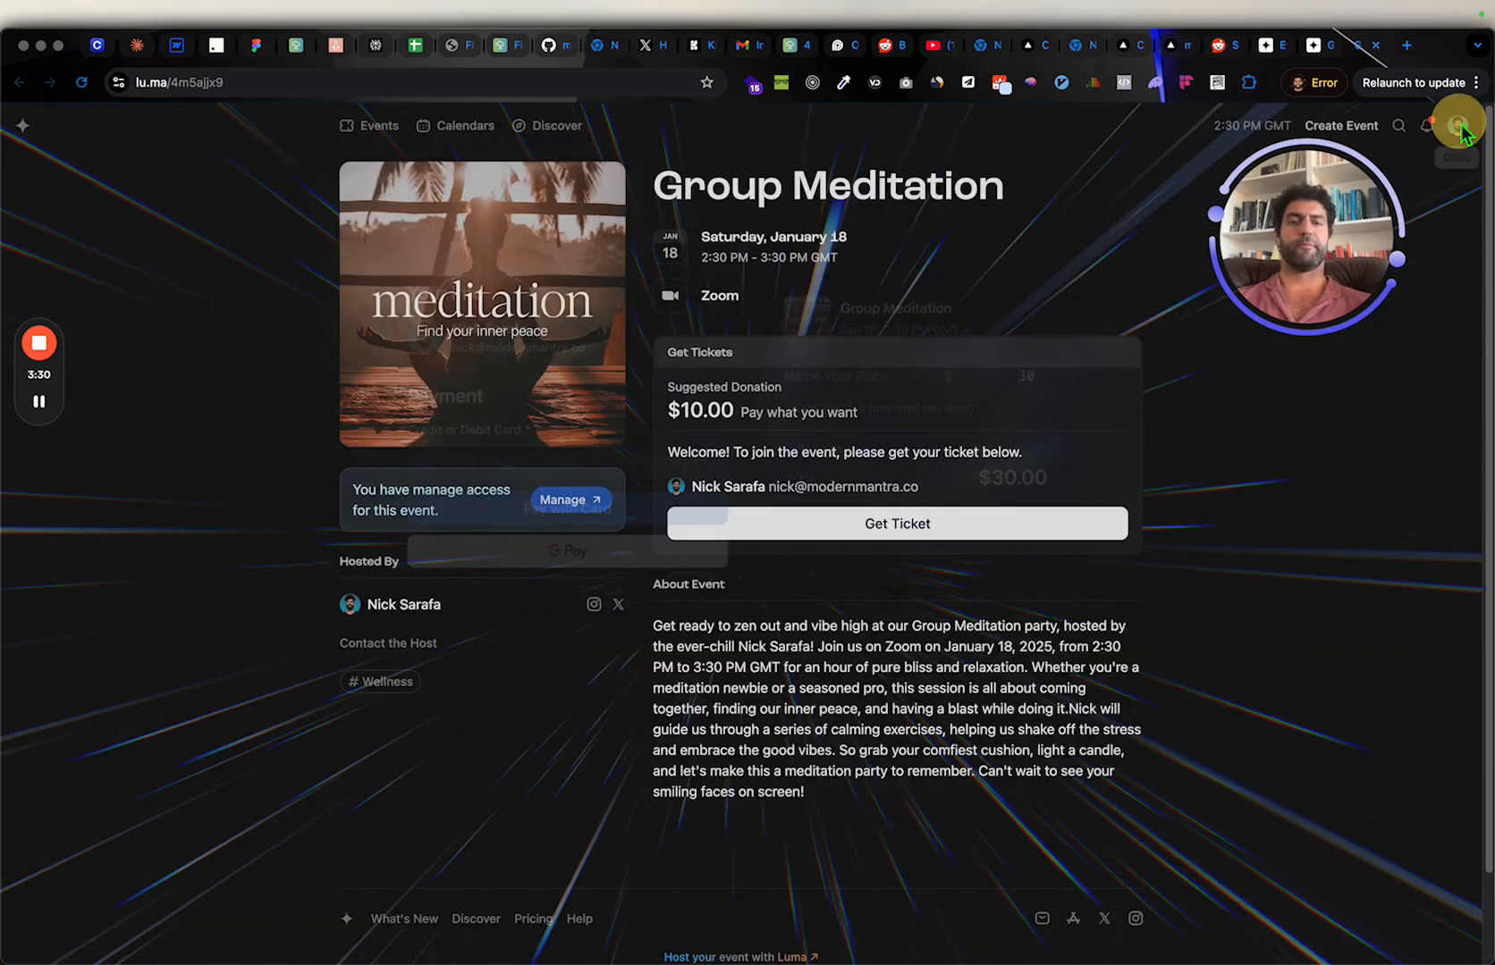
drag(1268, 193, 921, 198)
click(1469, 137)
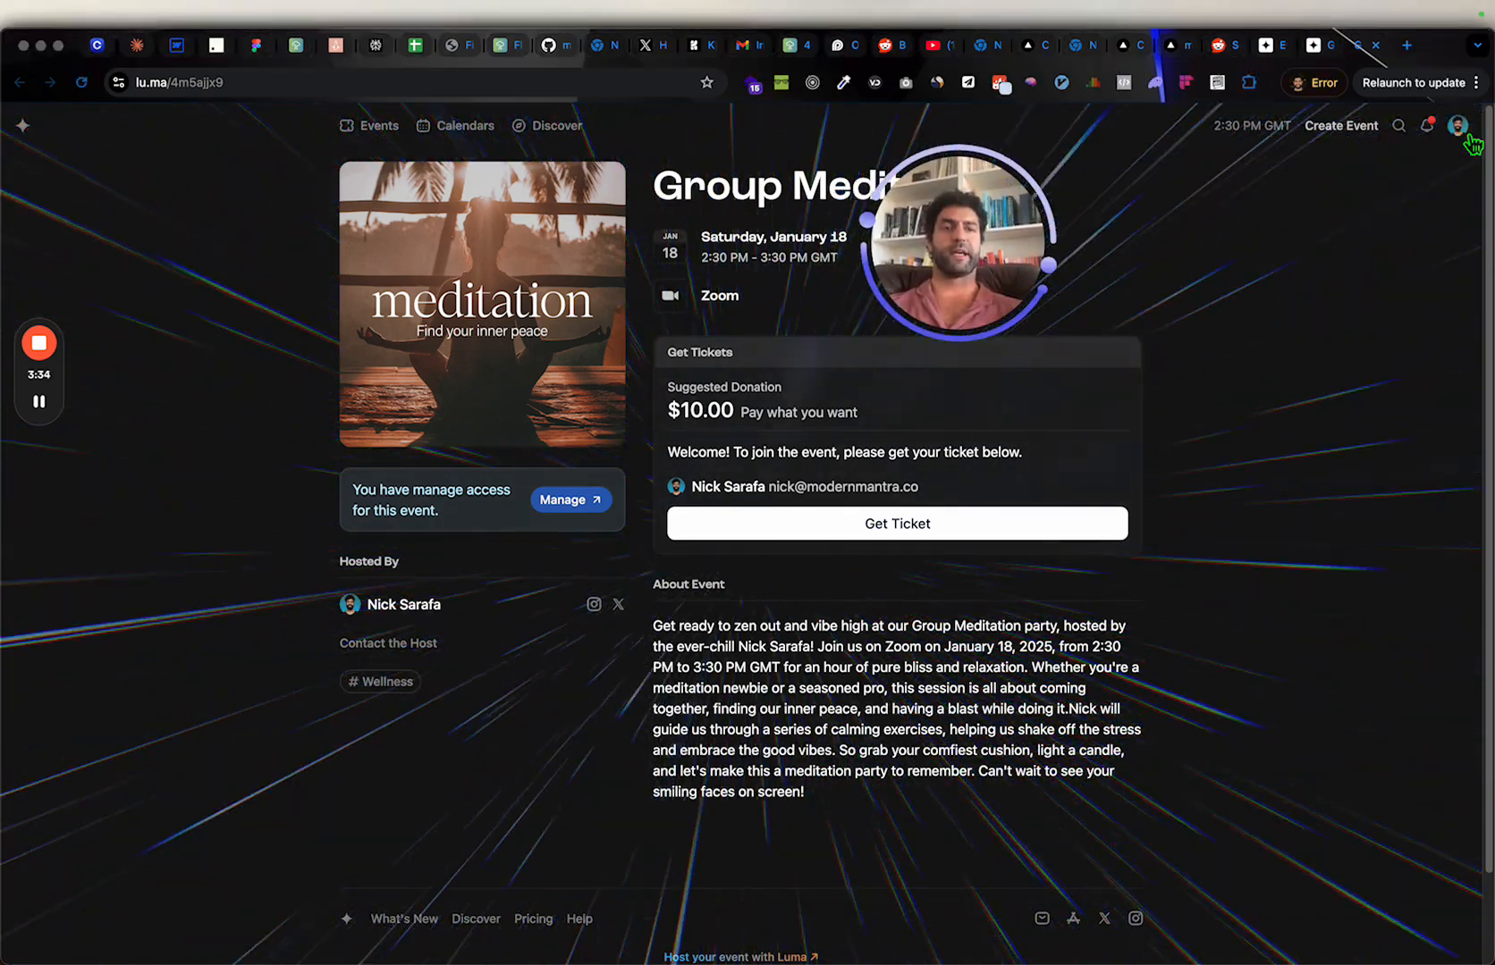
click(1463, 135)
click(1463, 135)
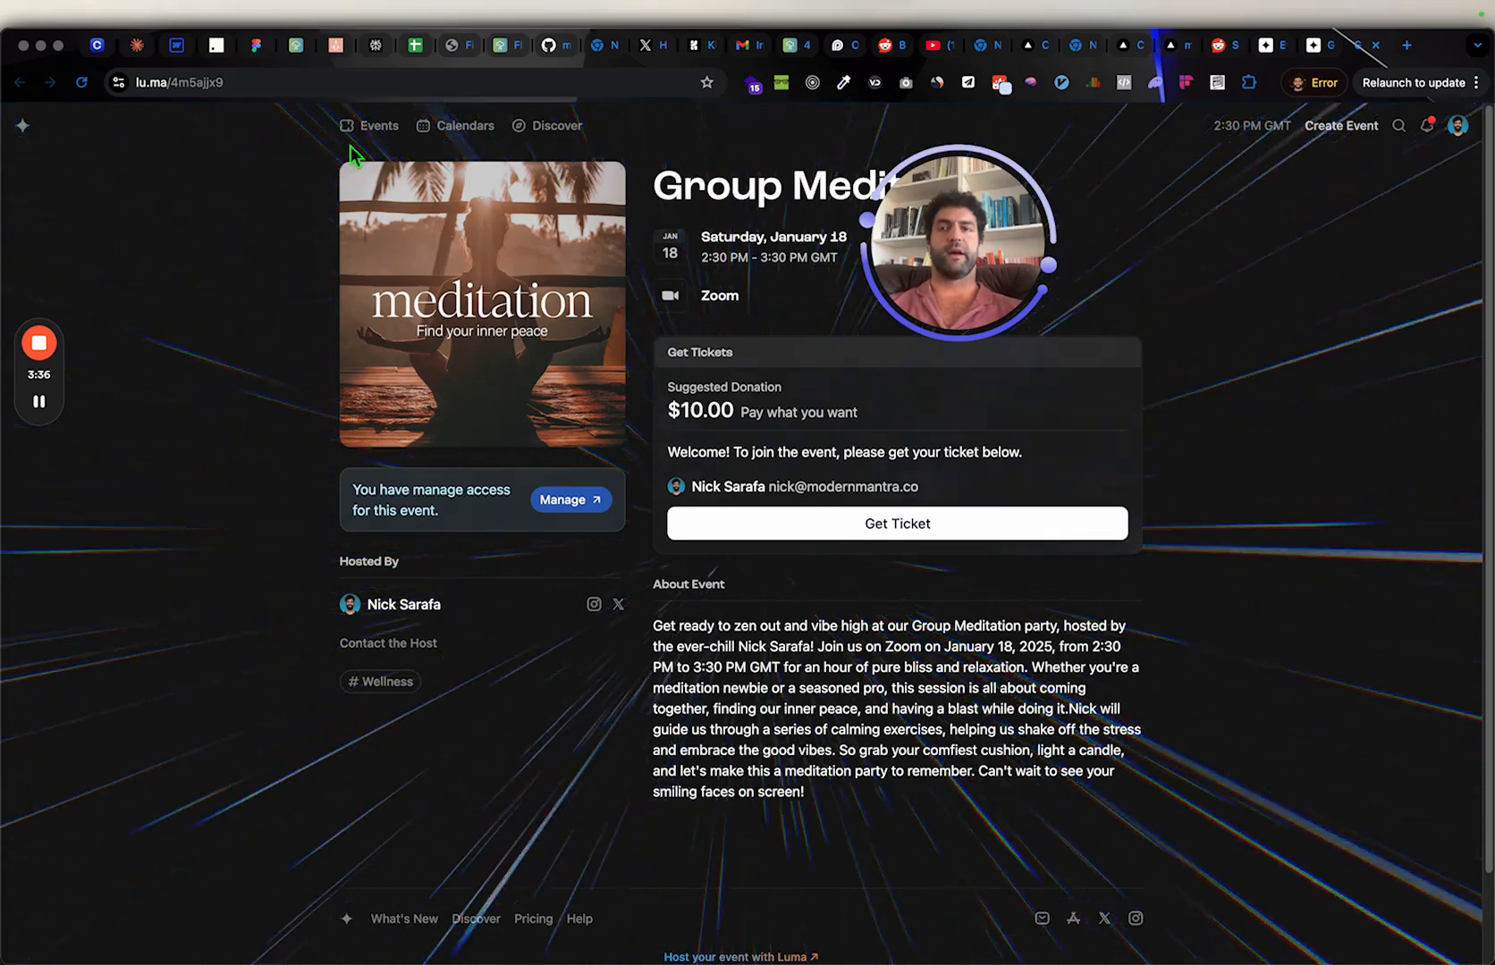
click(384, 84)
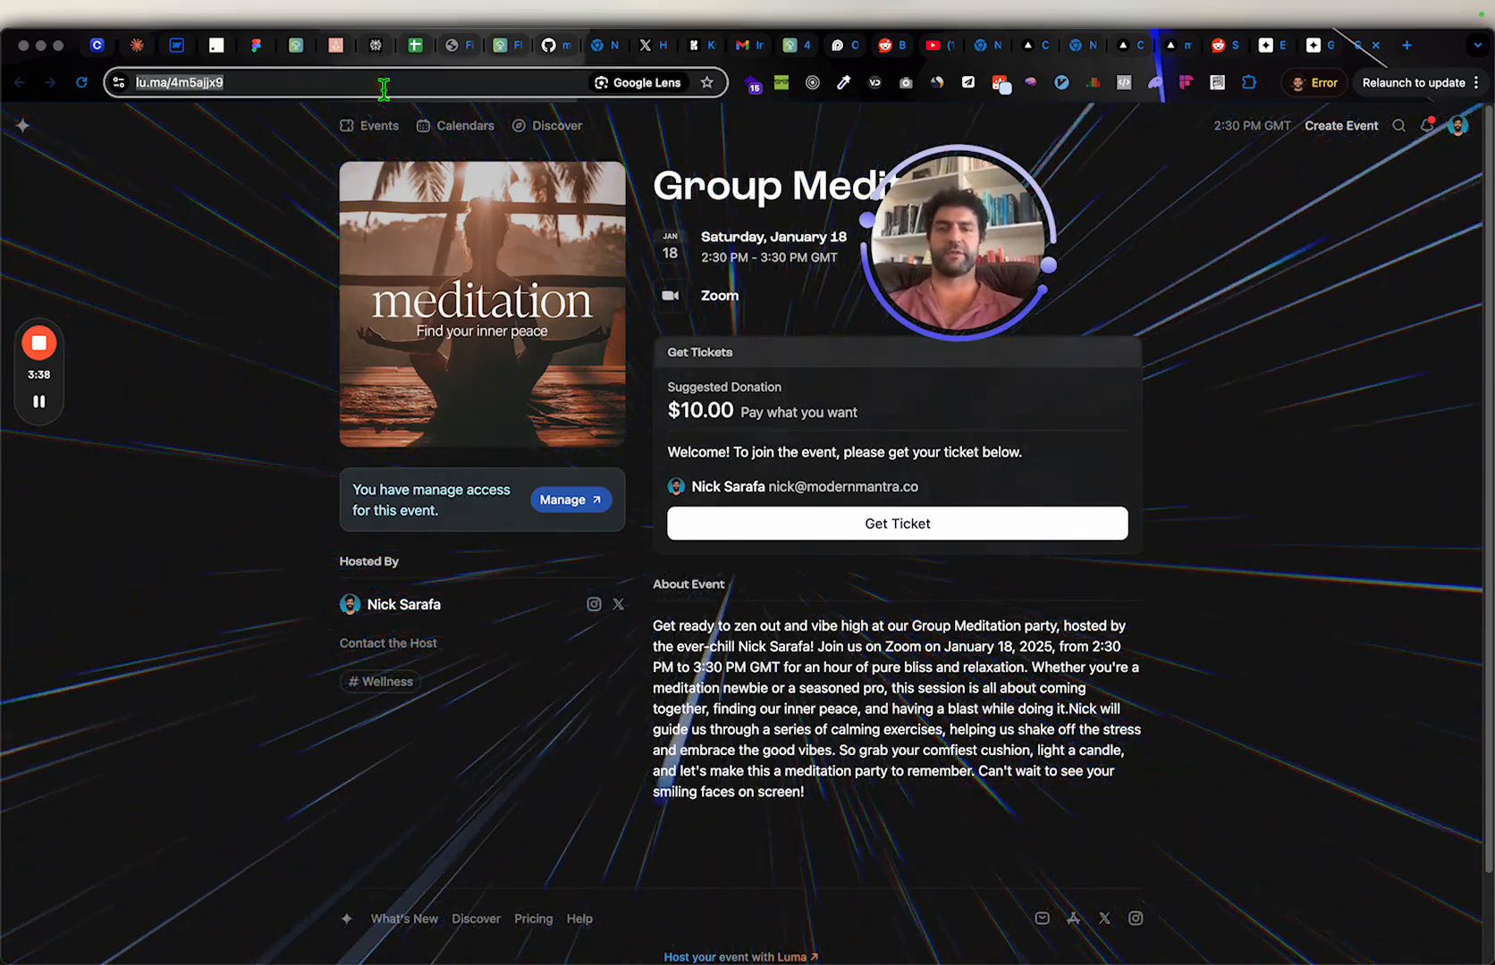
drag(953, 292, 1208, 291)
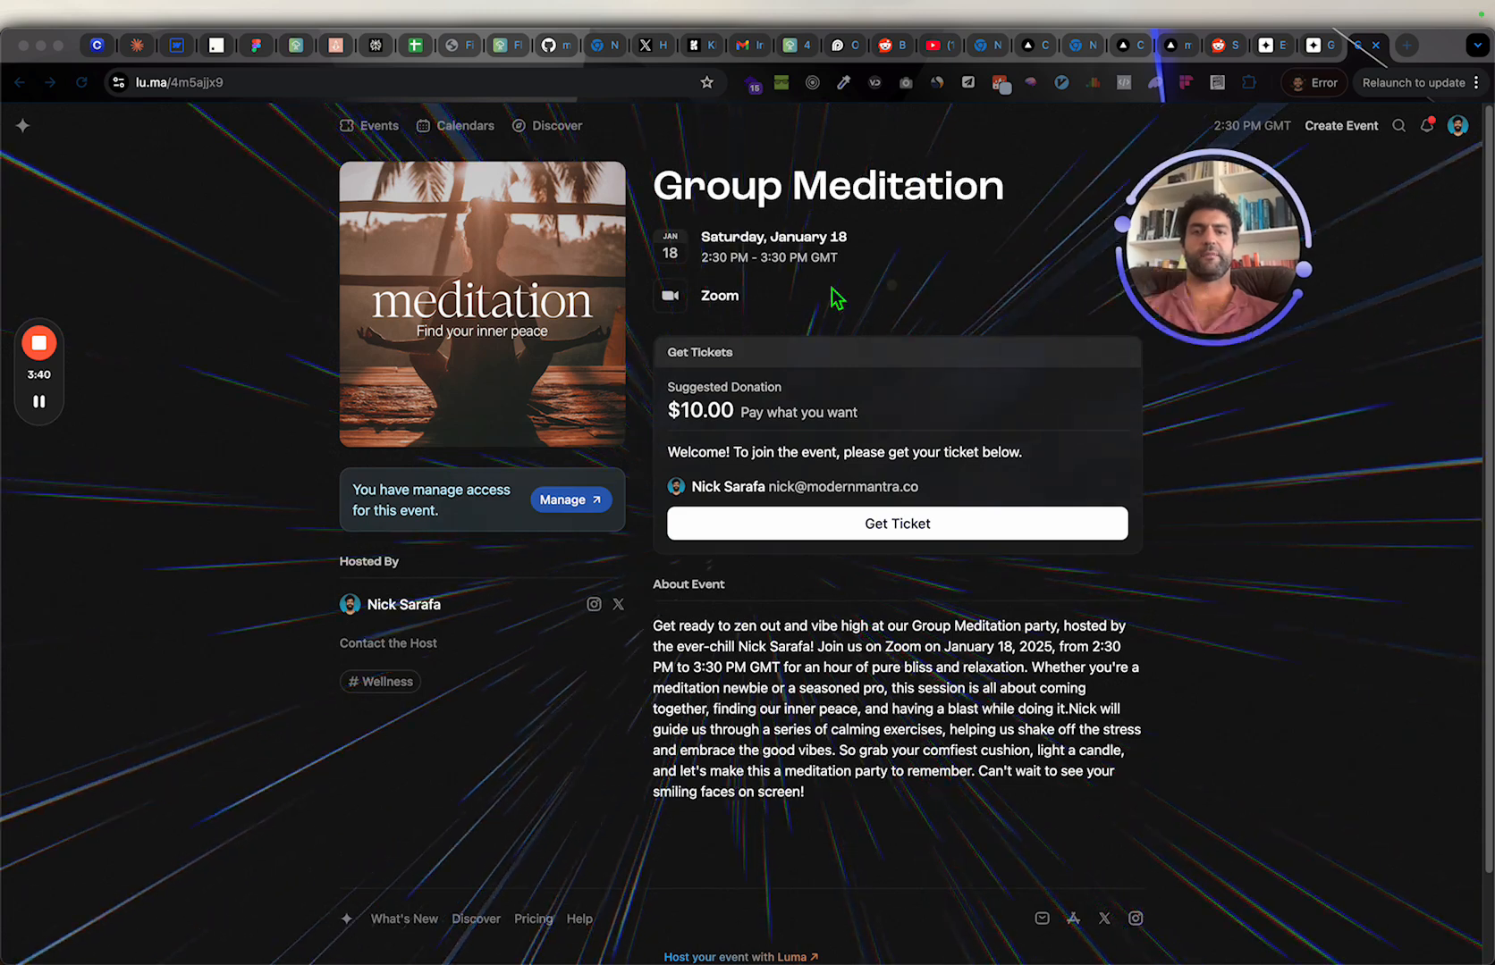
click(824, 286)
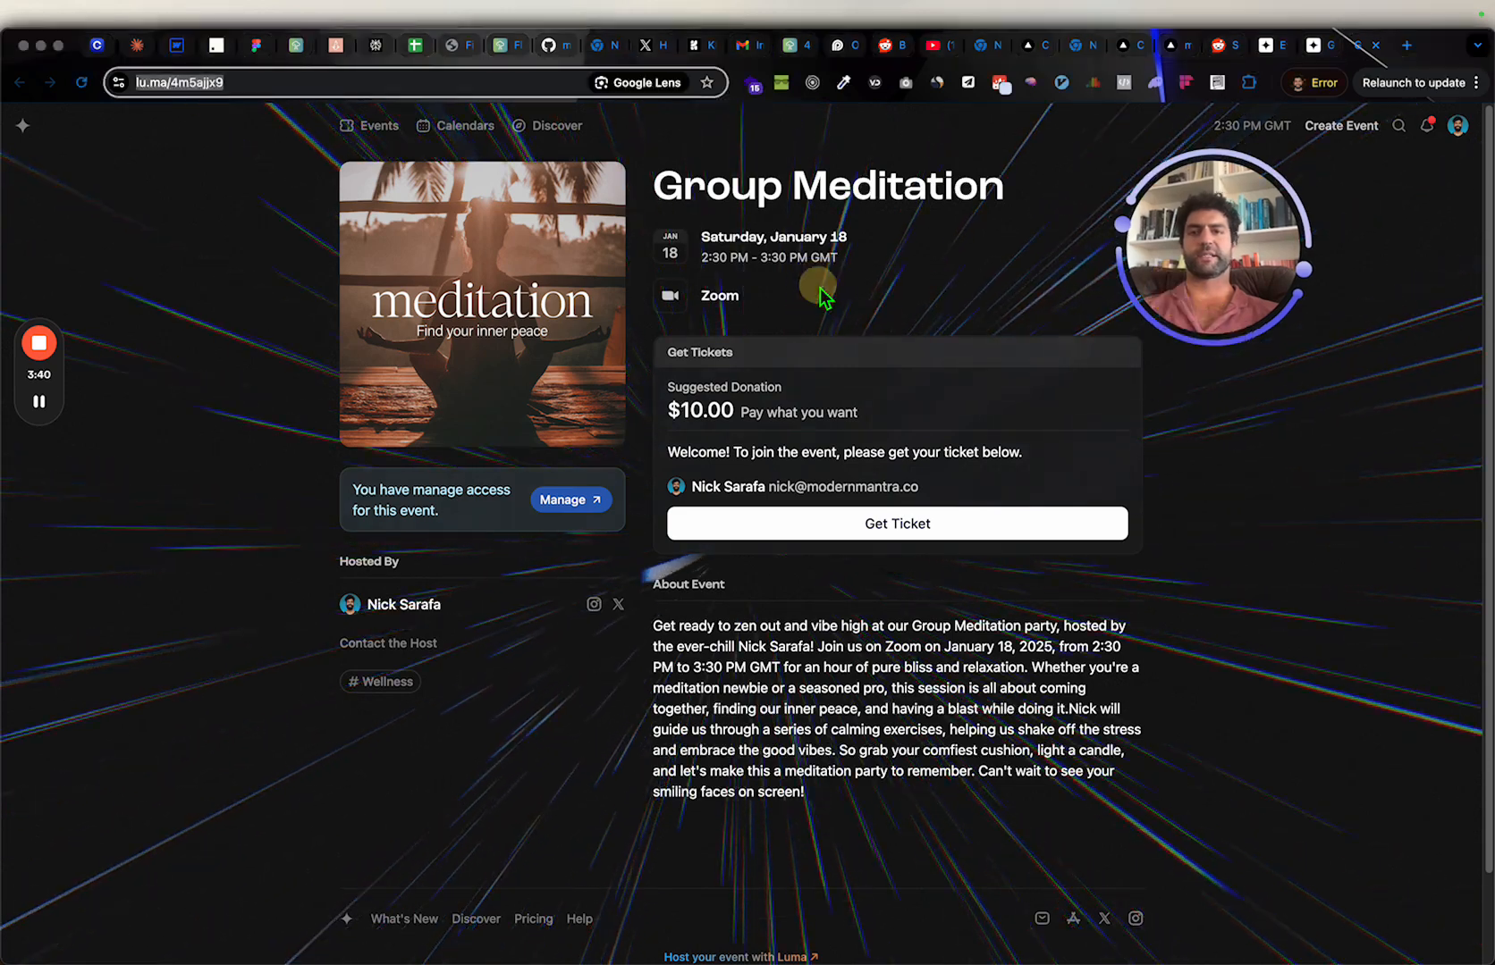
Step: Return to the event's management page and review its guest list, coupons, registration email and registration questions
click(581, 503)
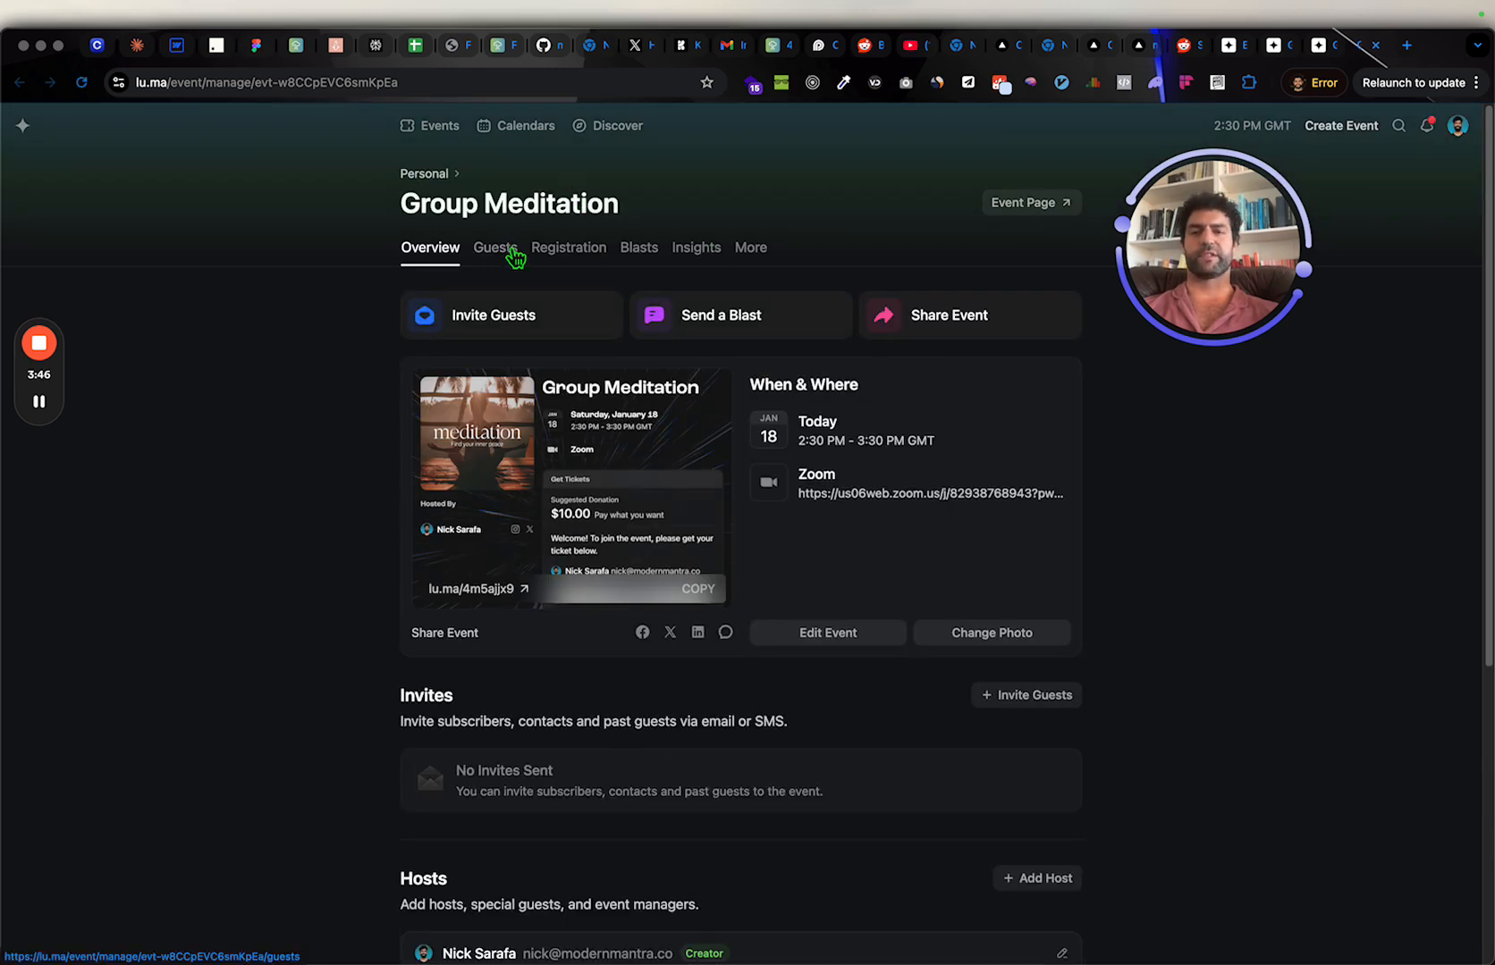
click(515, 257)
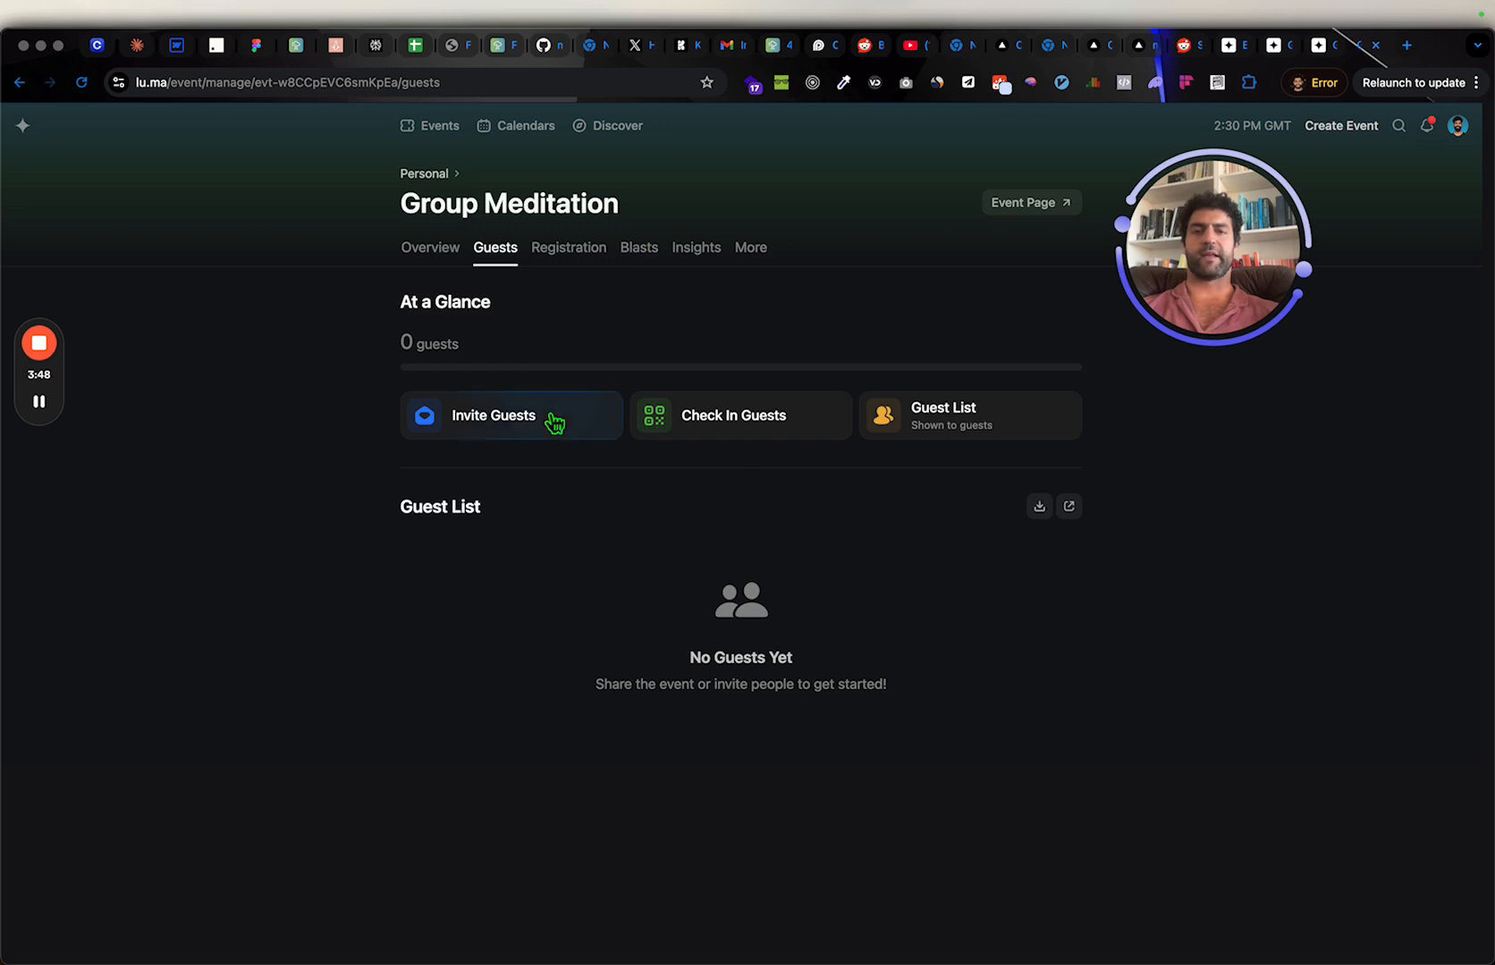
click(585, 261)
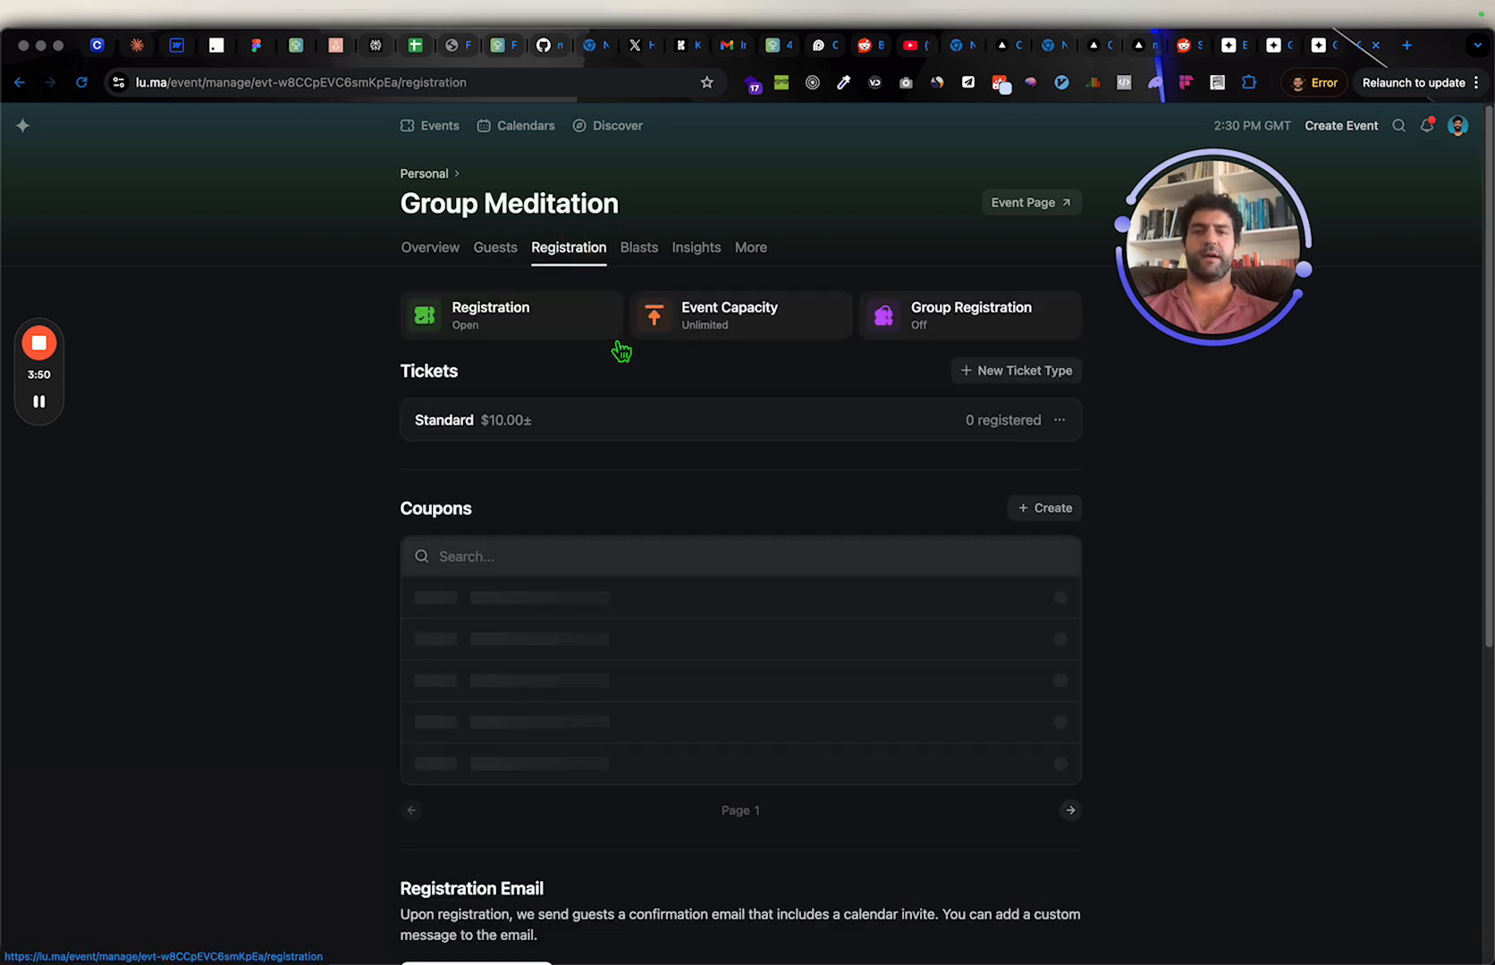
scroll(603, 383, down, 5)
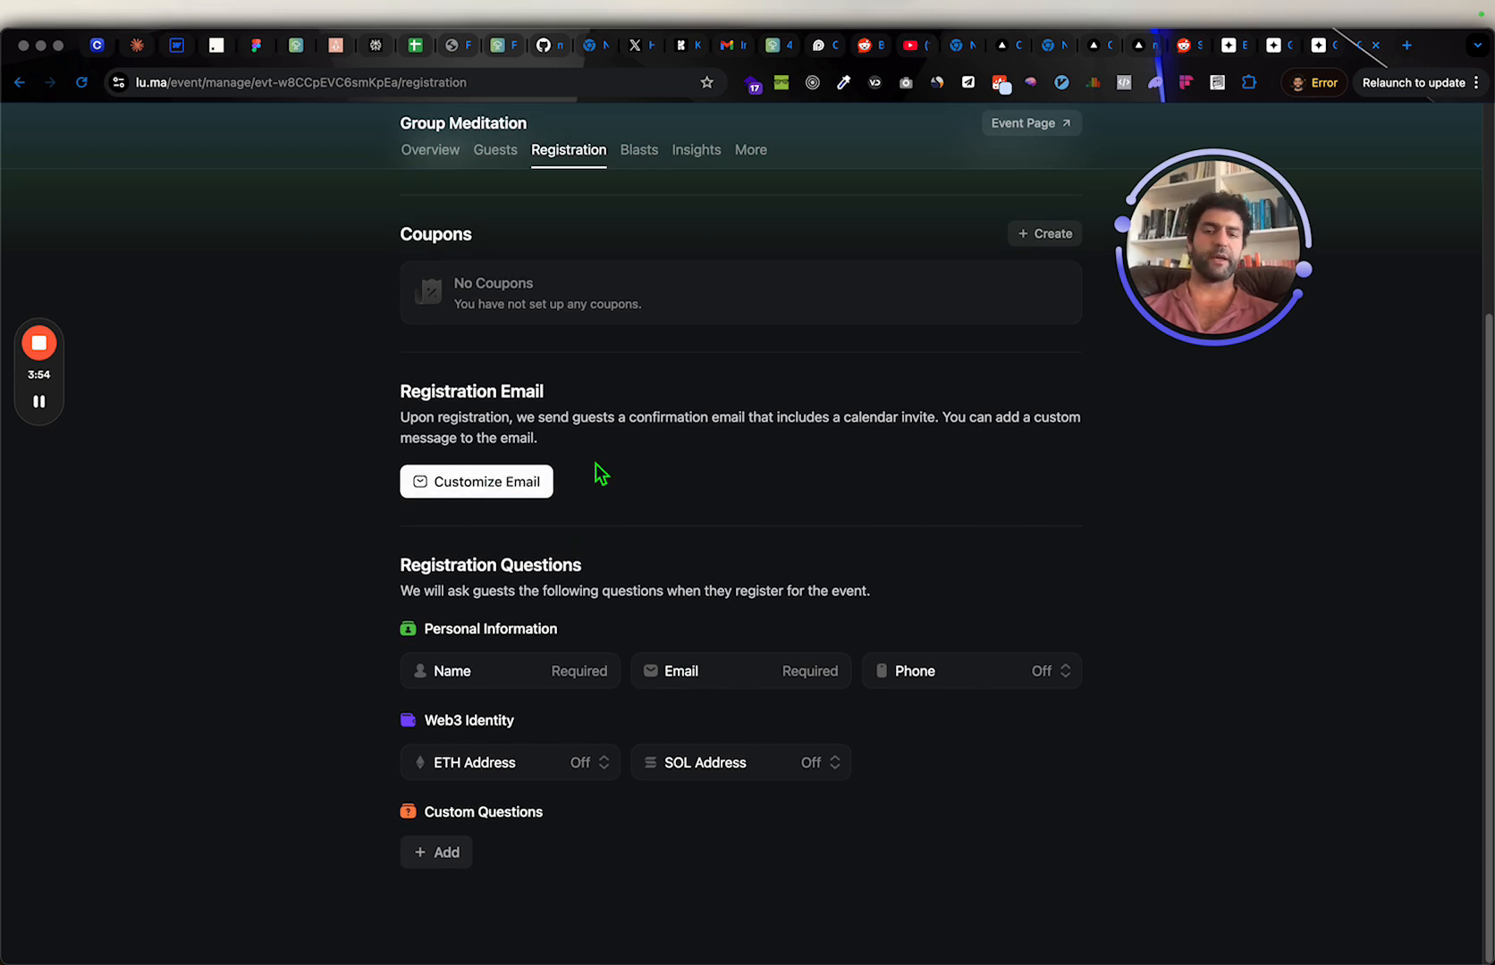
Step: Review the Group Meditation event's remaining registration settings, its guest blasts and system messages, and its page-view insights
scroll(596, 465, up, 1)
scroll(595, 465, down, 1)
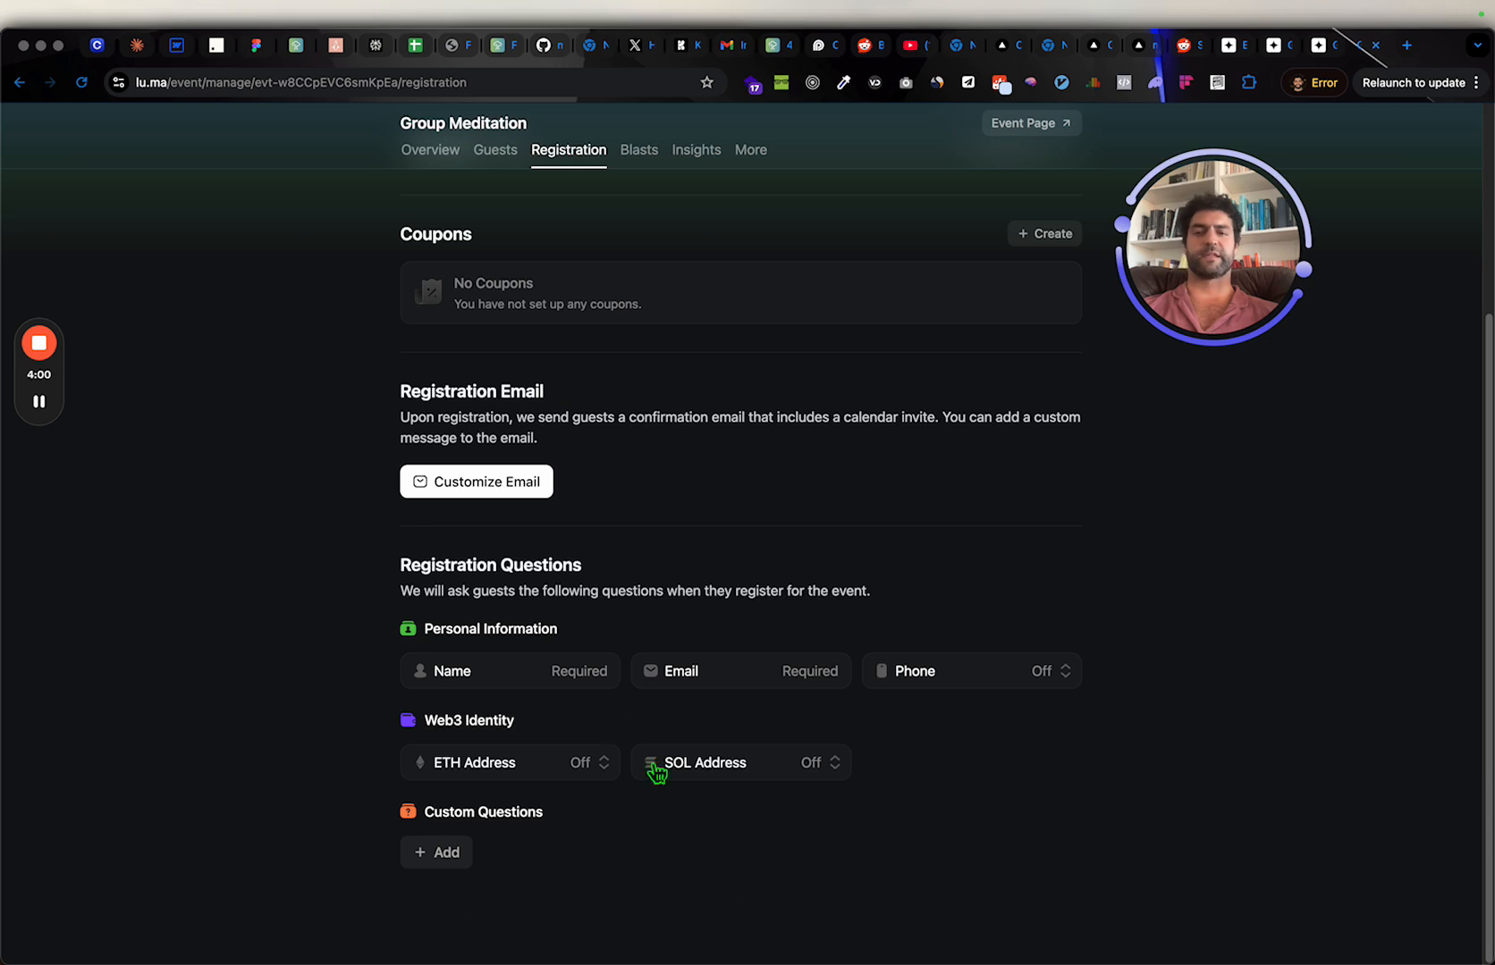
scroll(443, 863, up, 5)
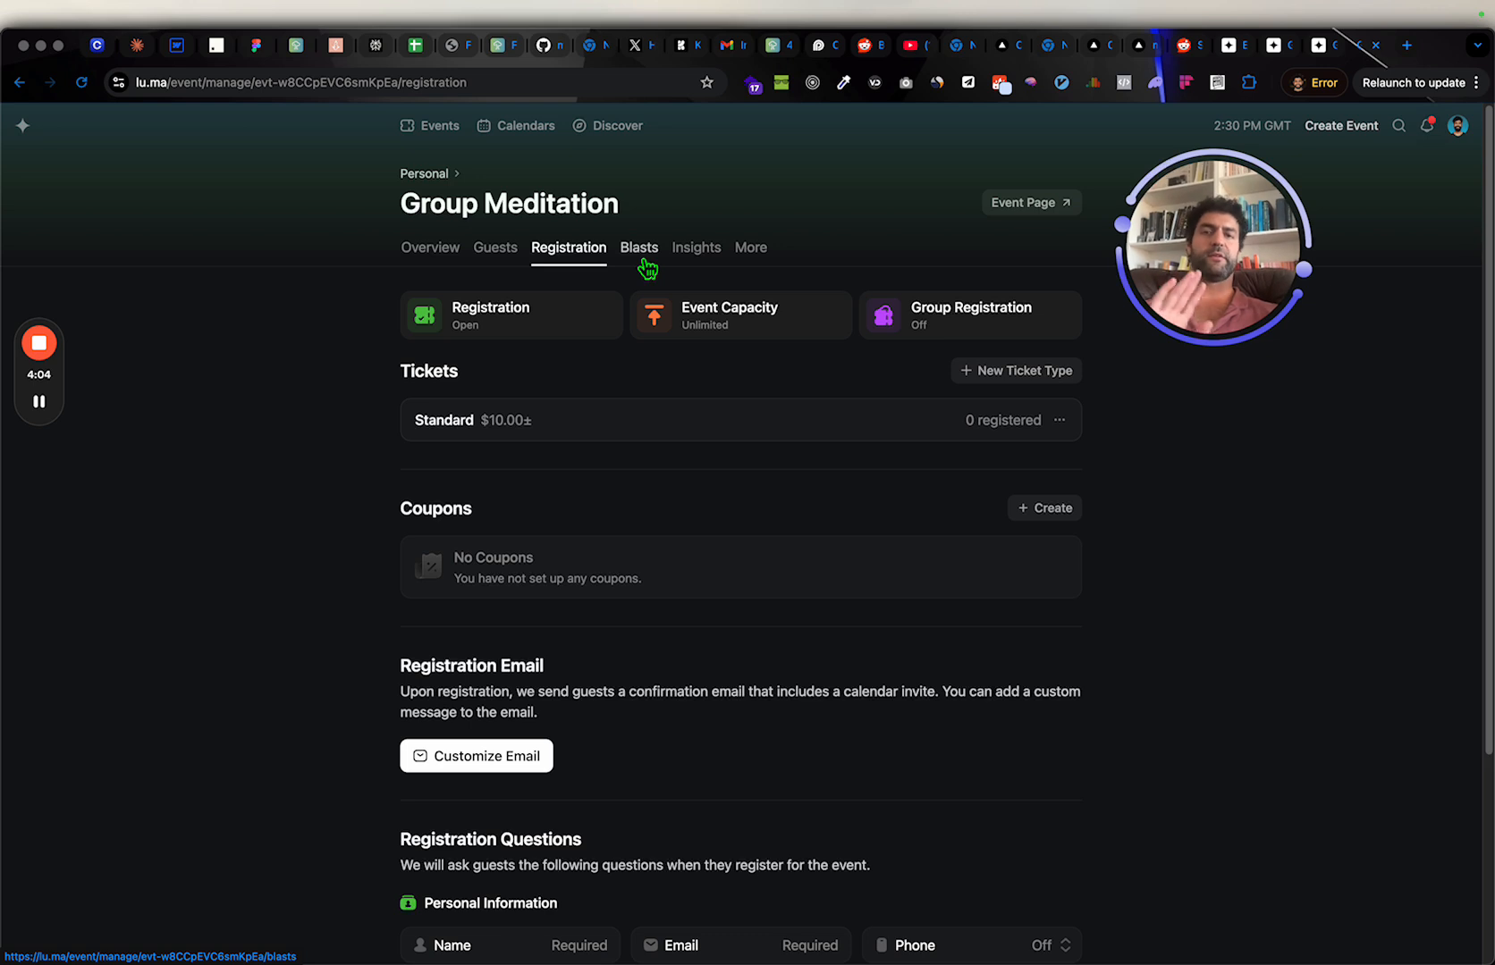
click(640, 253)
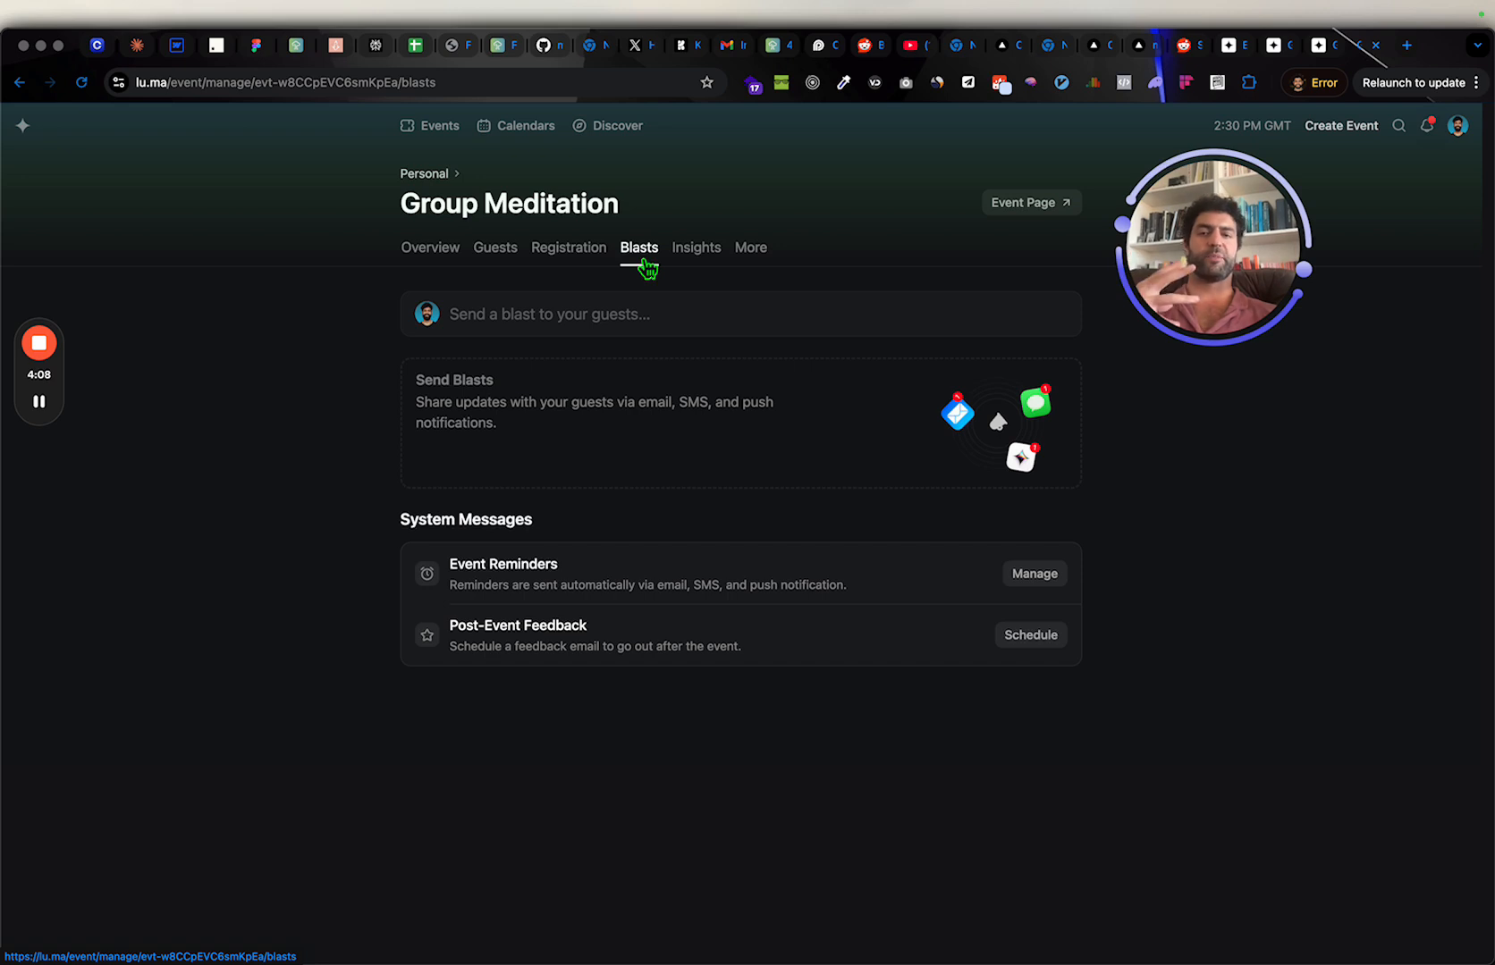
click(720, 259)
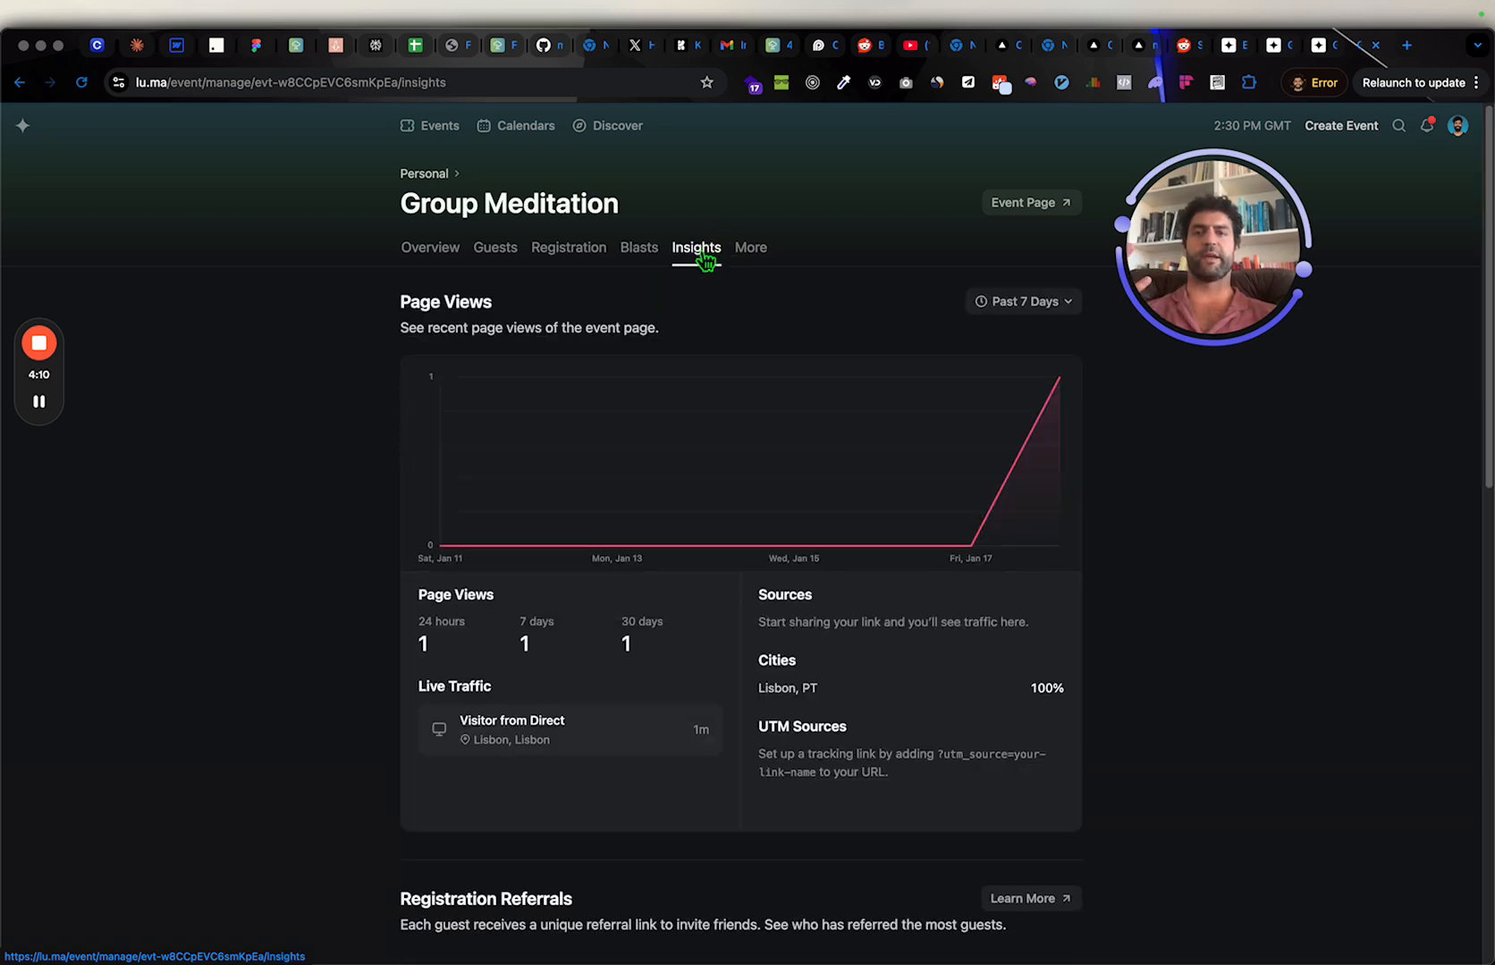
Step: Go to the overall events list and browse the past events, both hosted and attended
click(457, 145)
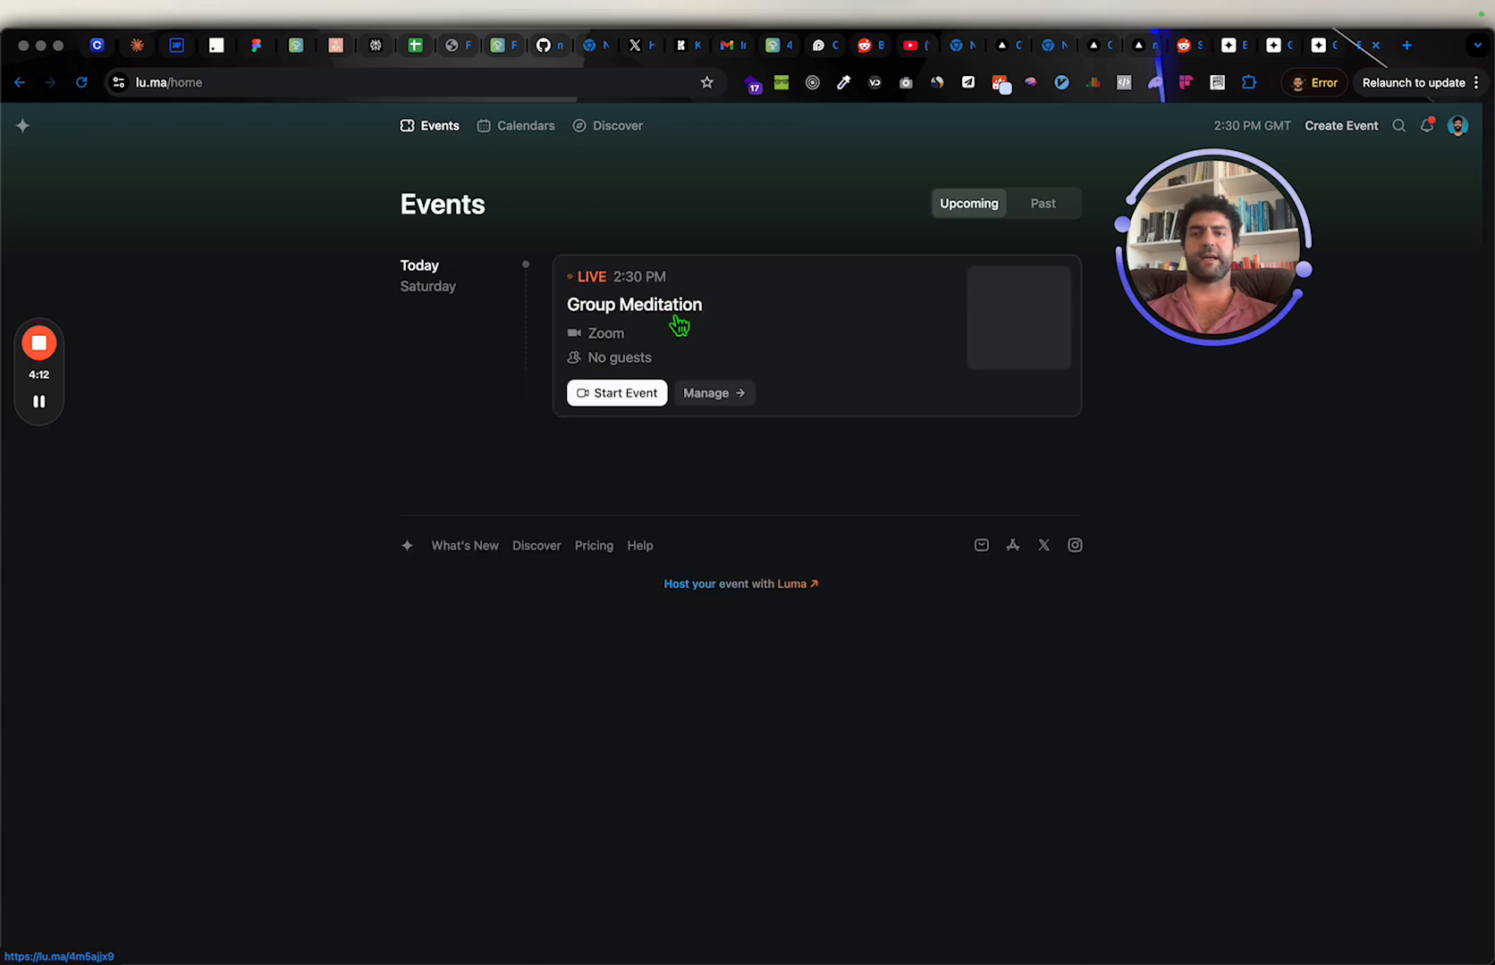
click(1068, 213)
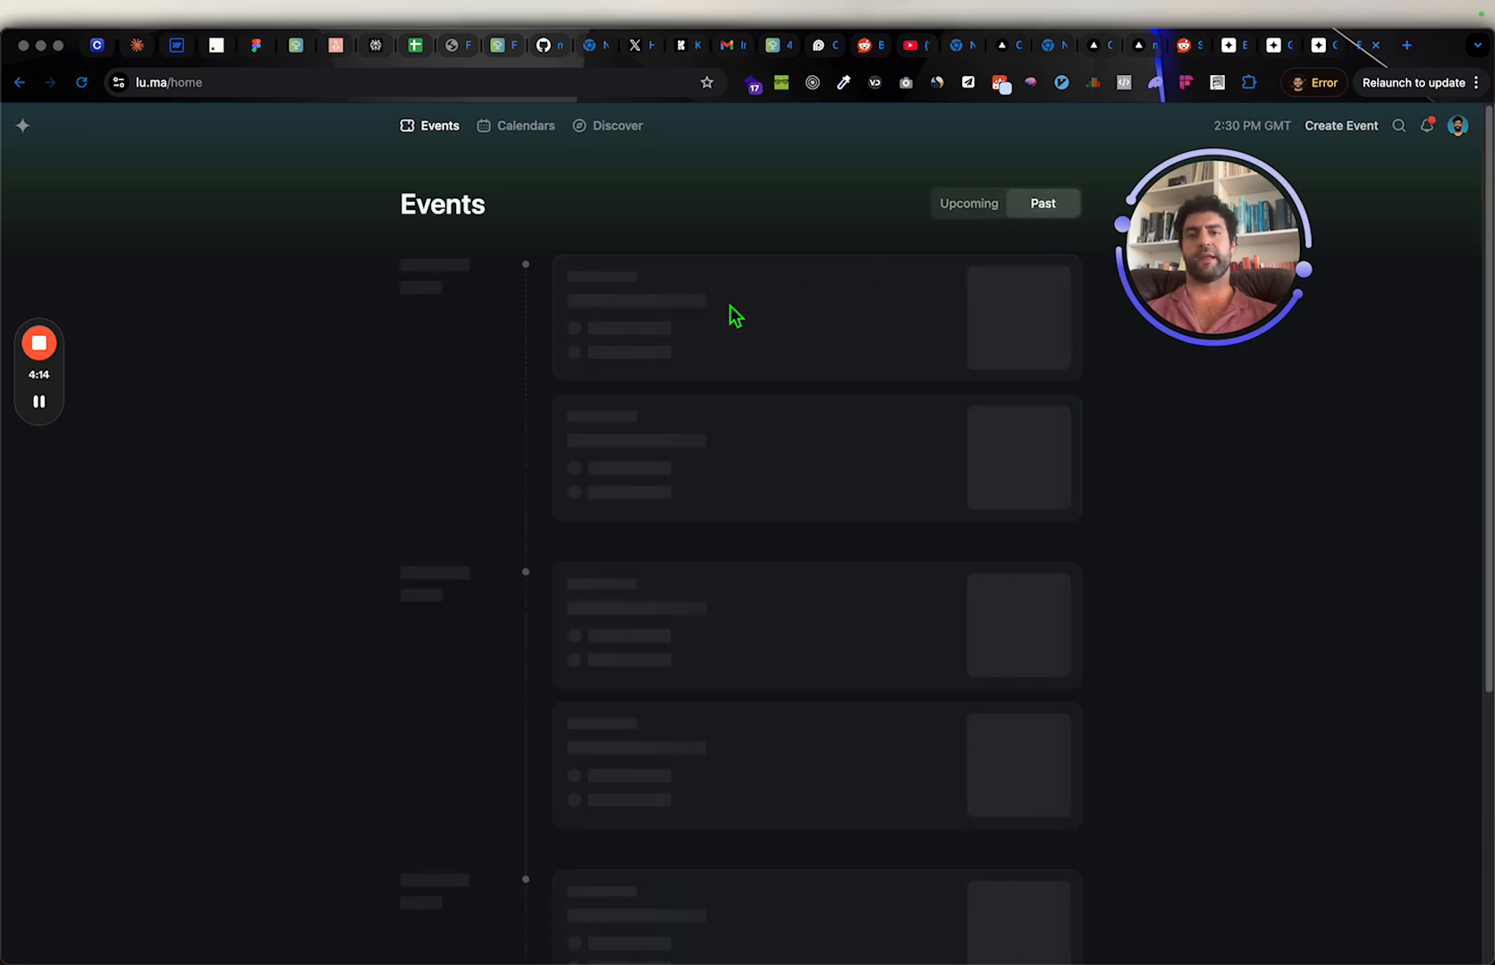
scroll(737, 319, down, 2)
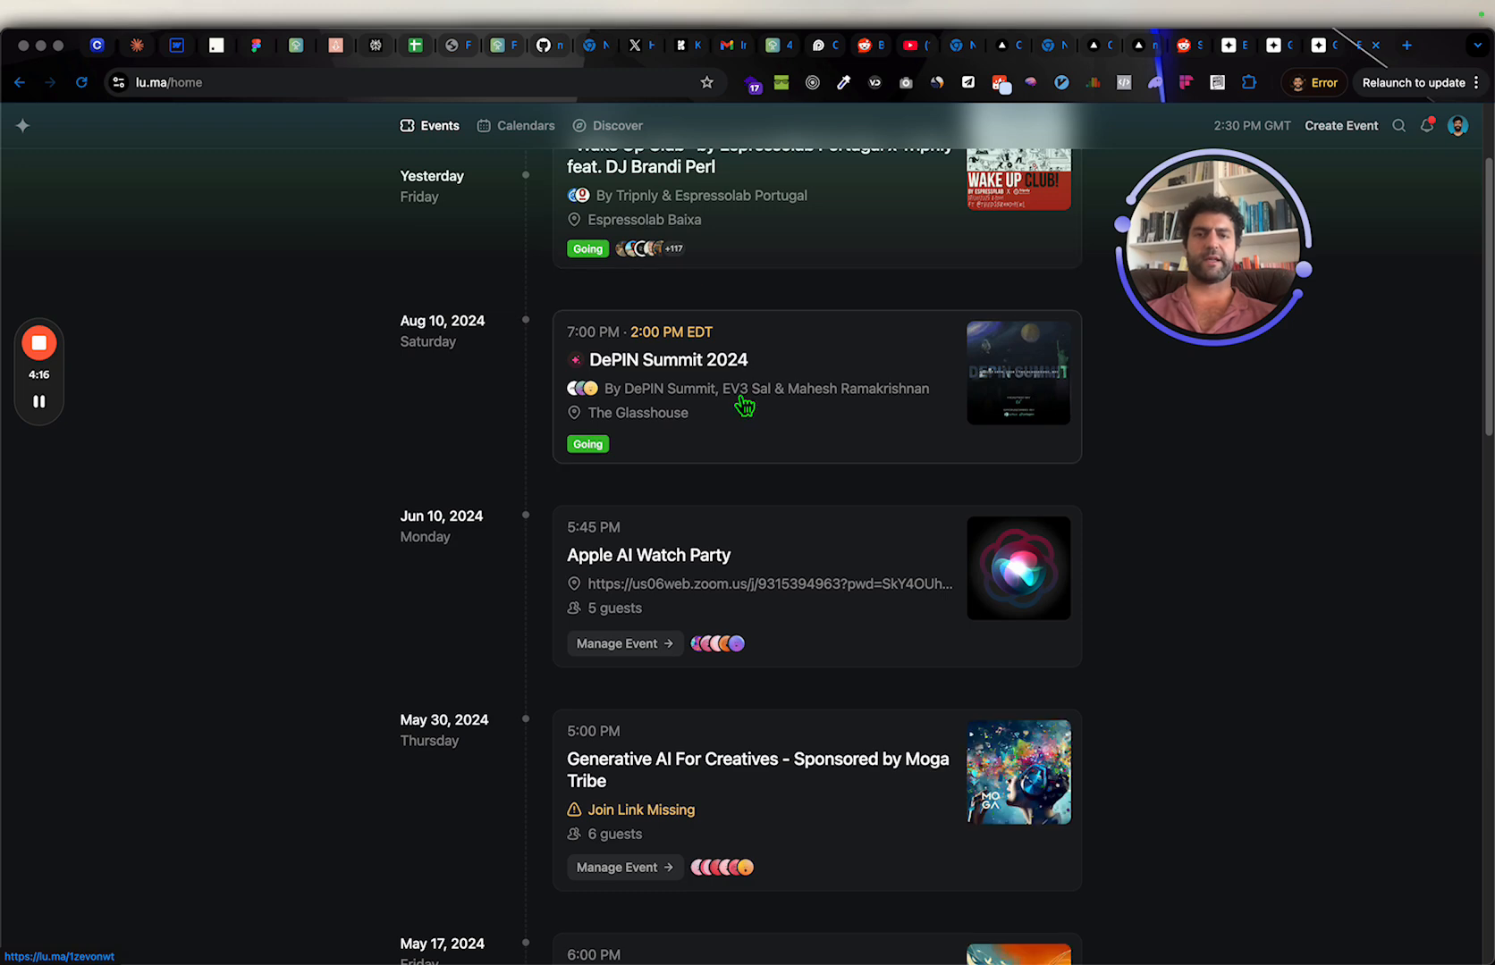
scroll(742, 405, down, 5)
scroll(736, 404, up, 2)
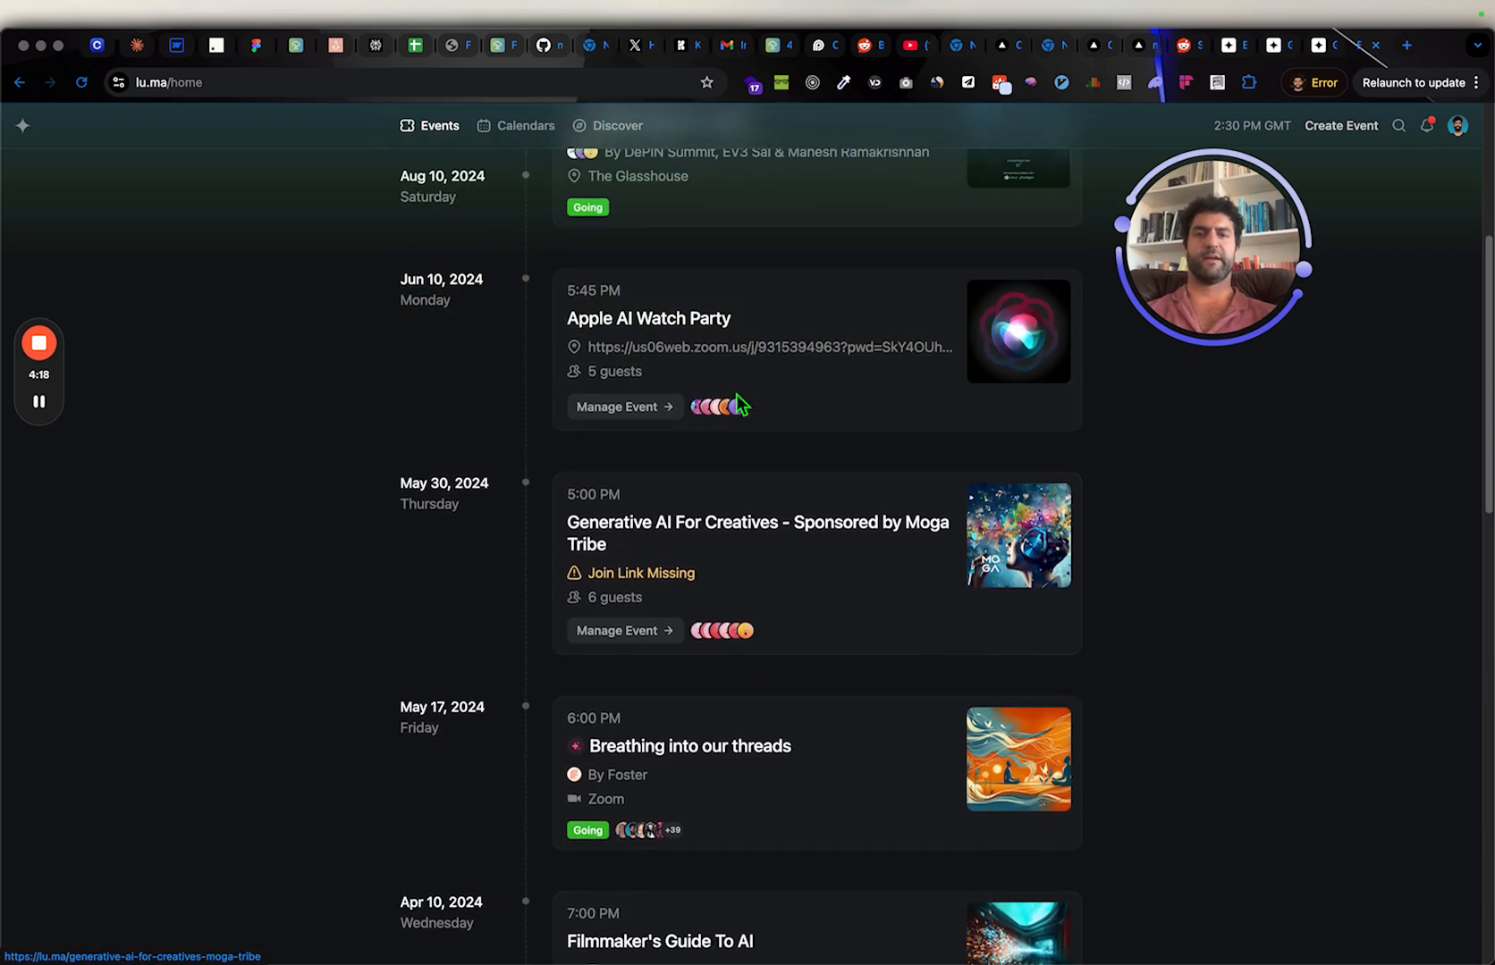
scroll(716, 274, down, 2)
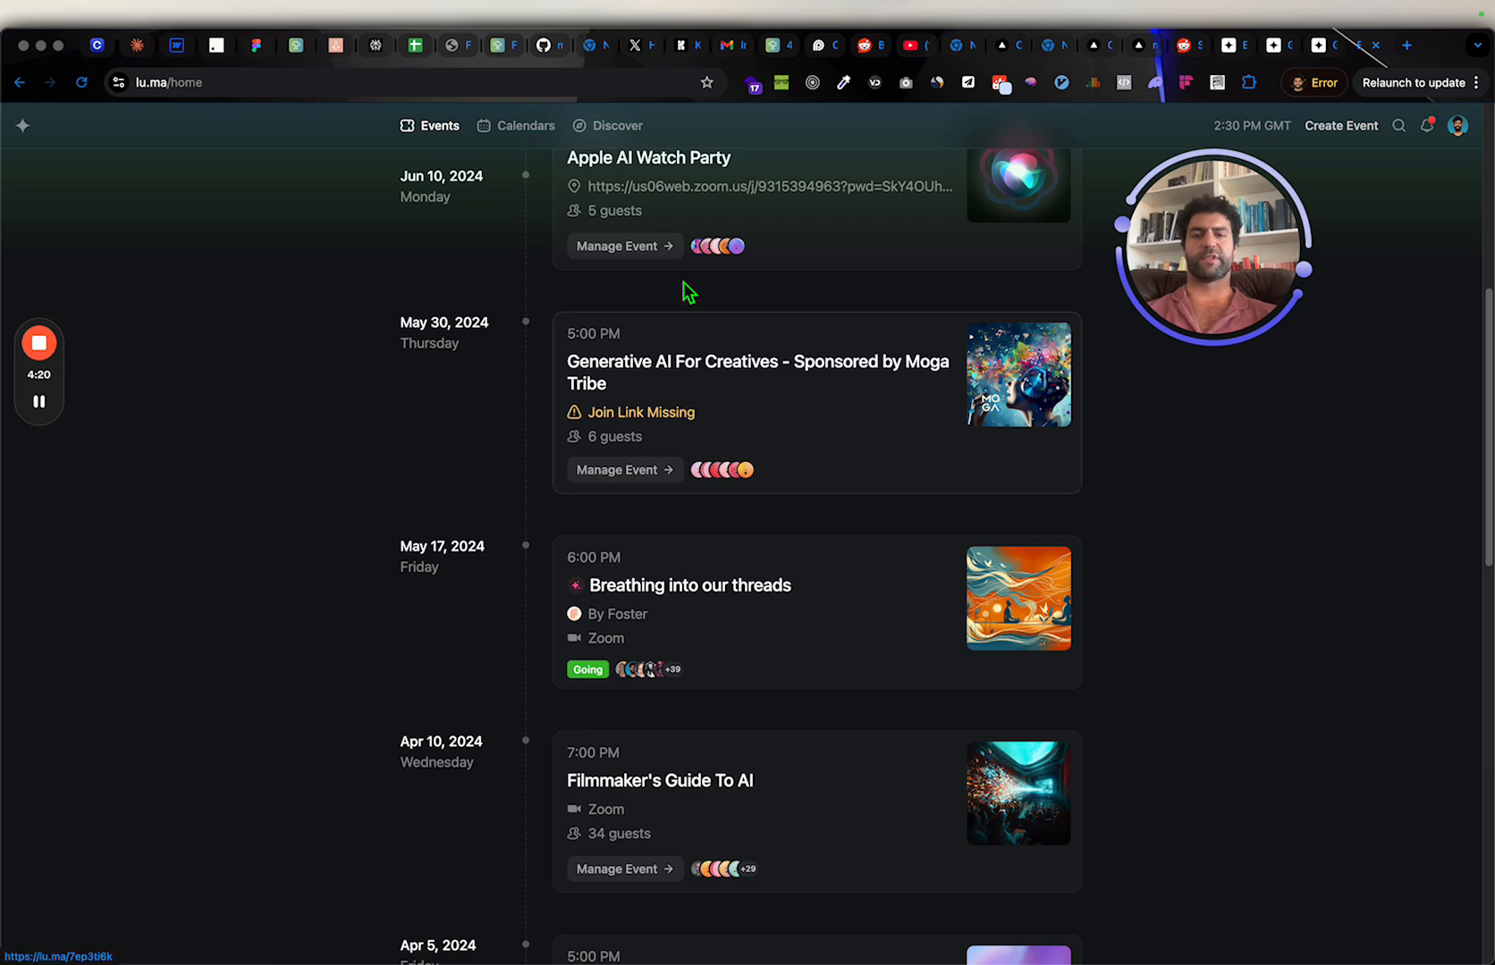
scroll(748, 369, down, 1)
scroll(747, 368, up, 1)
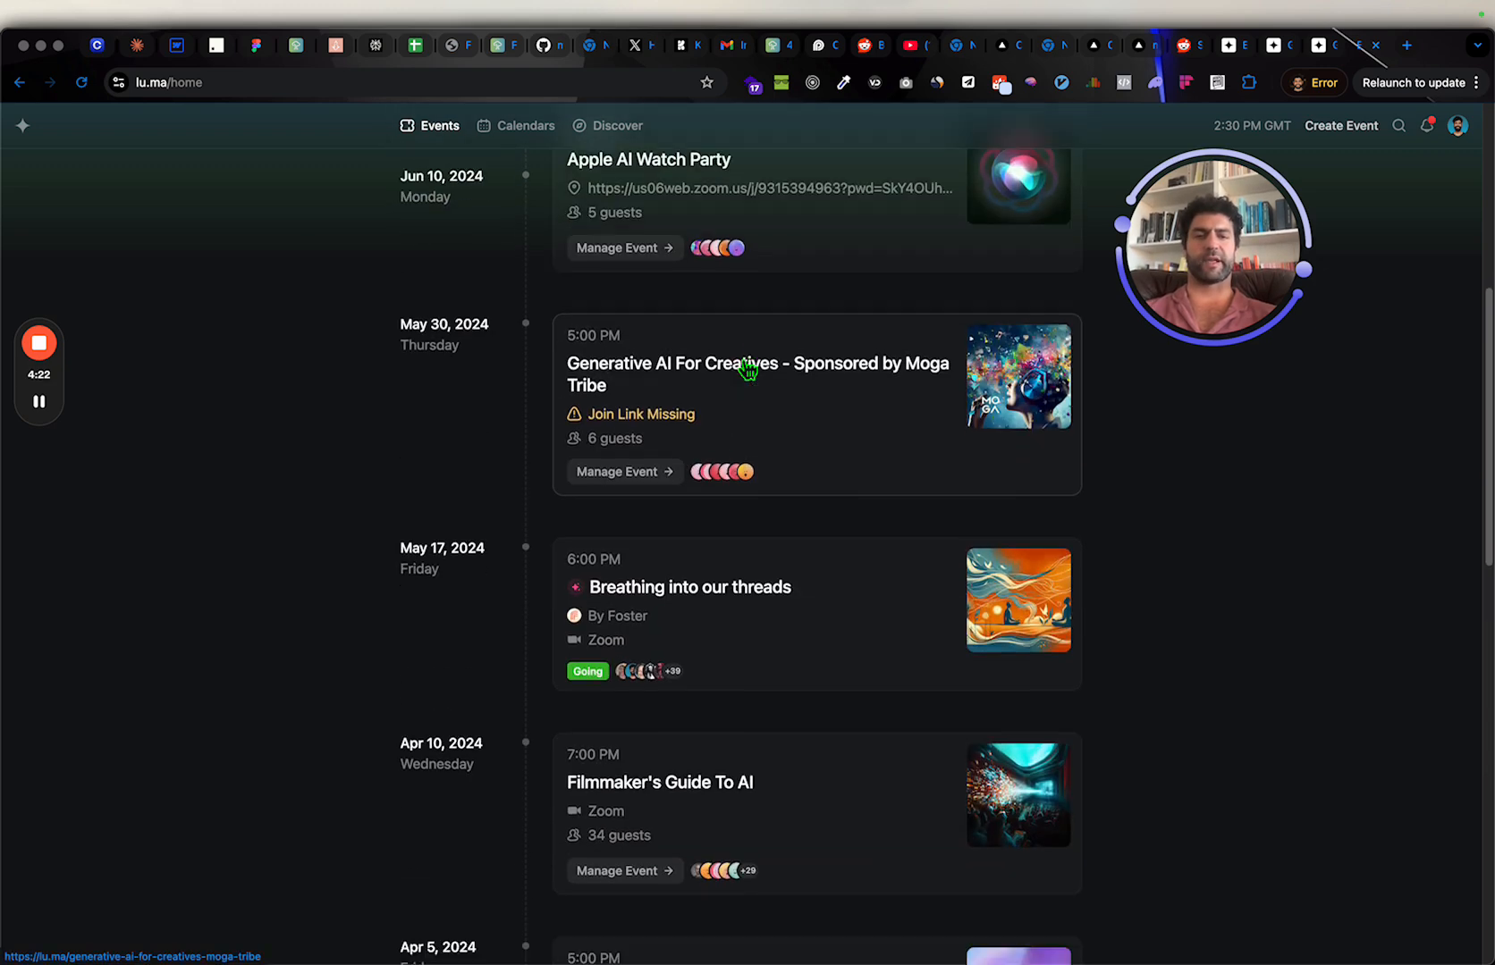
scroll(747, 368, down, 1)
scroll(747, 368, up, 5)
scroll(747, 369, down, 5)
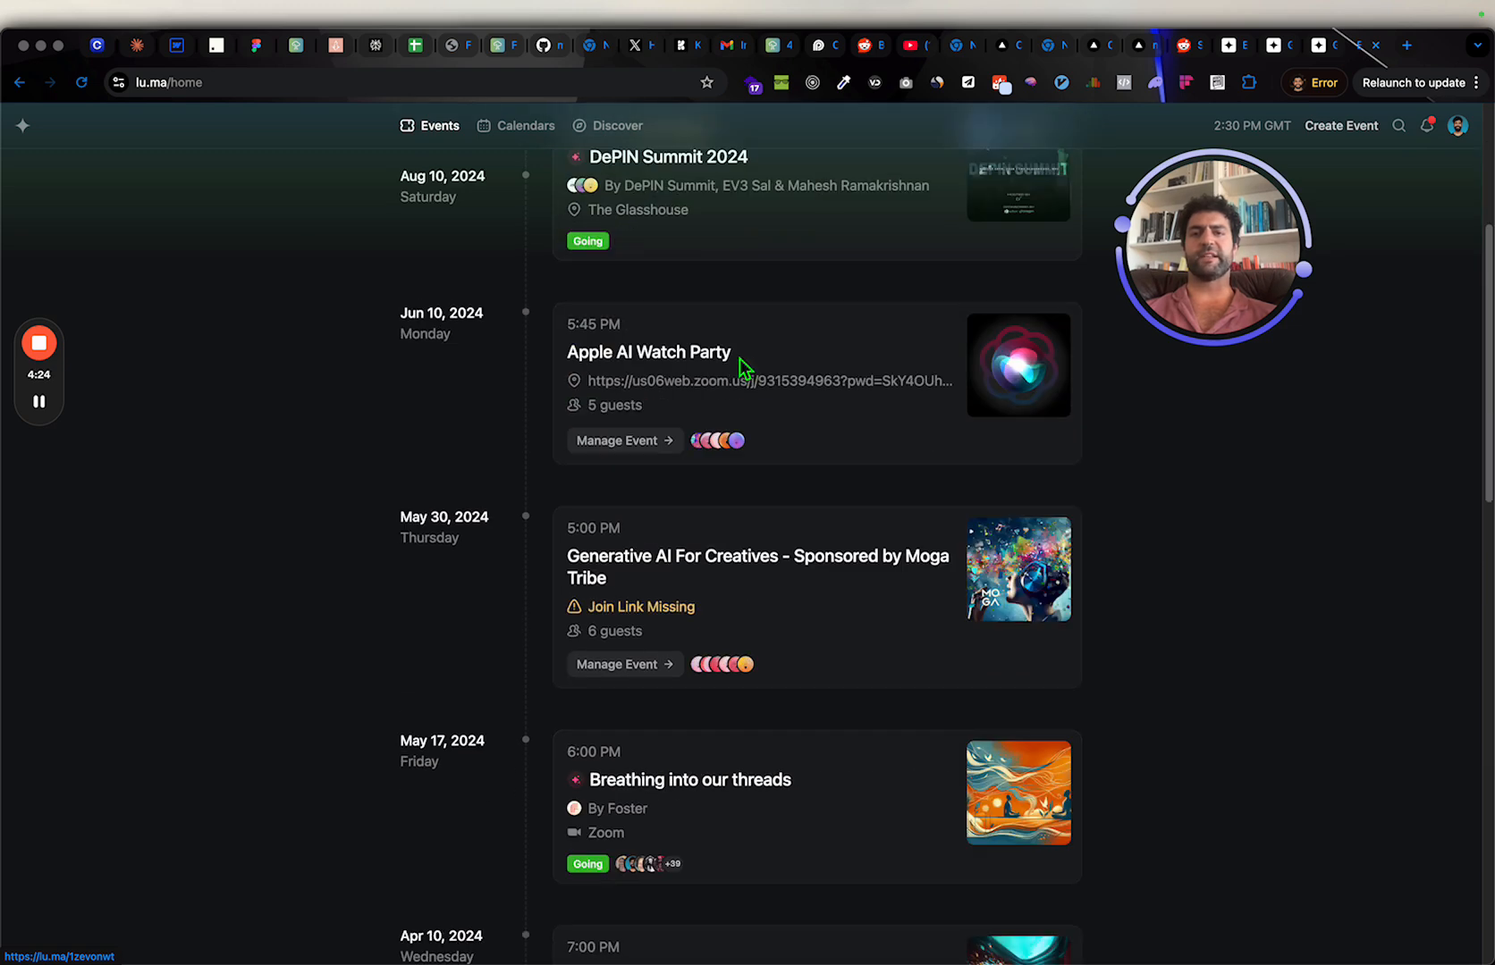
scroll(747, 368, down, 2)
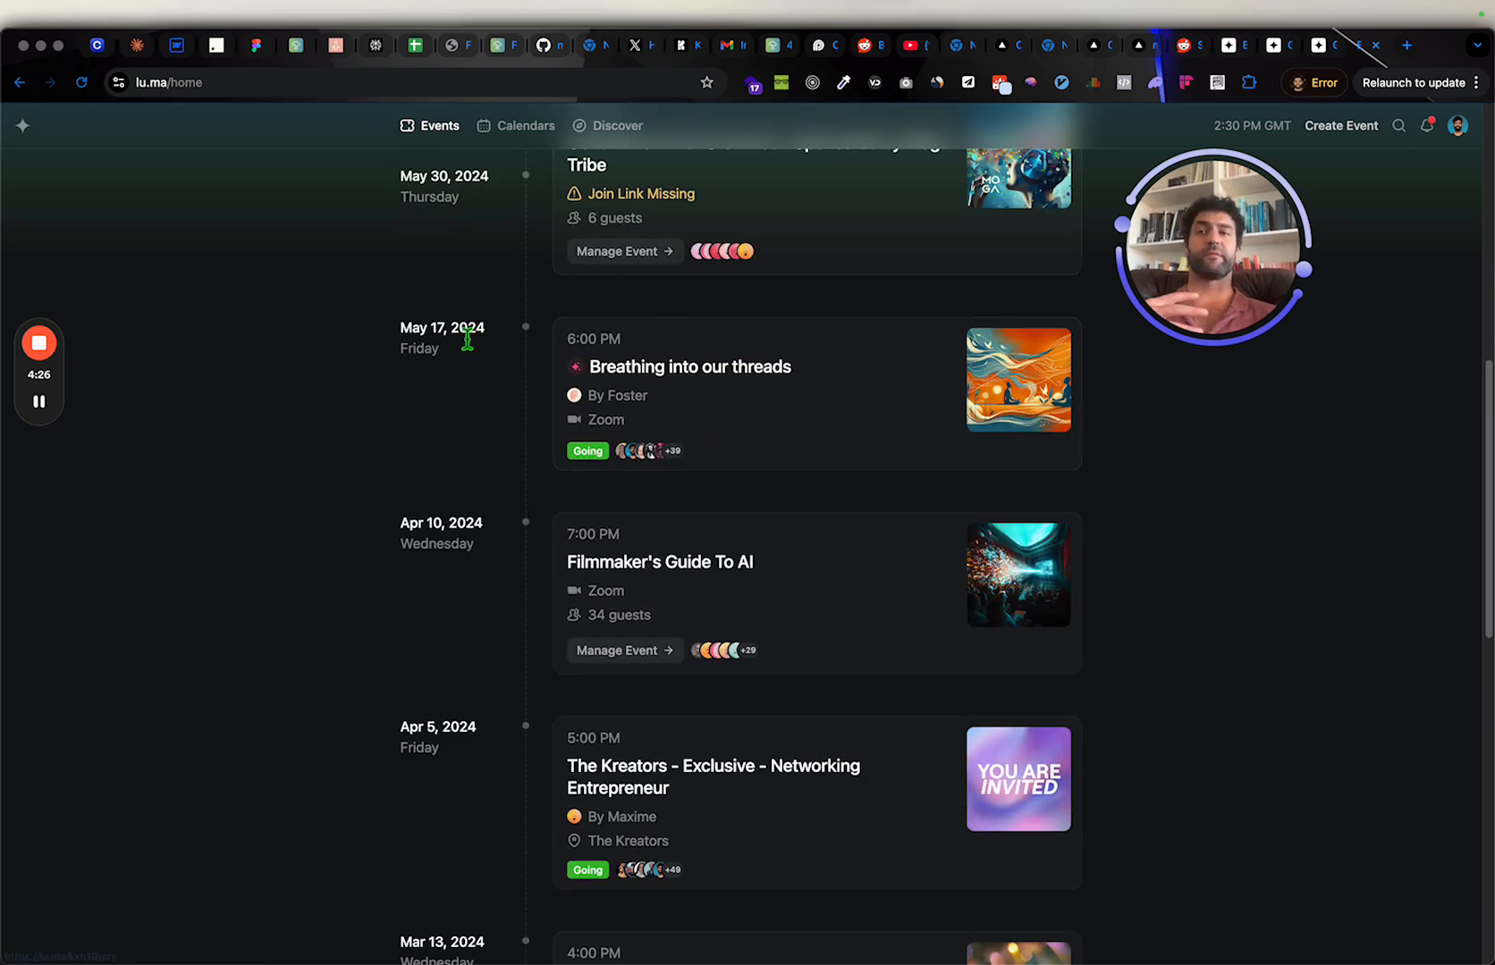
click(1208, 335)
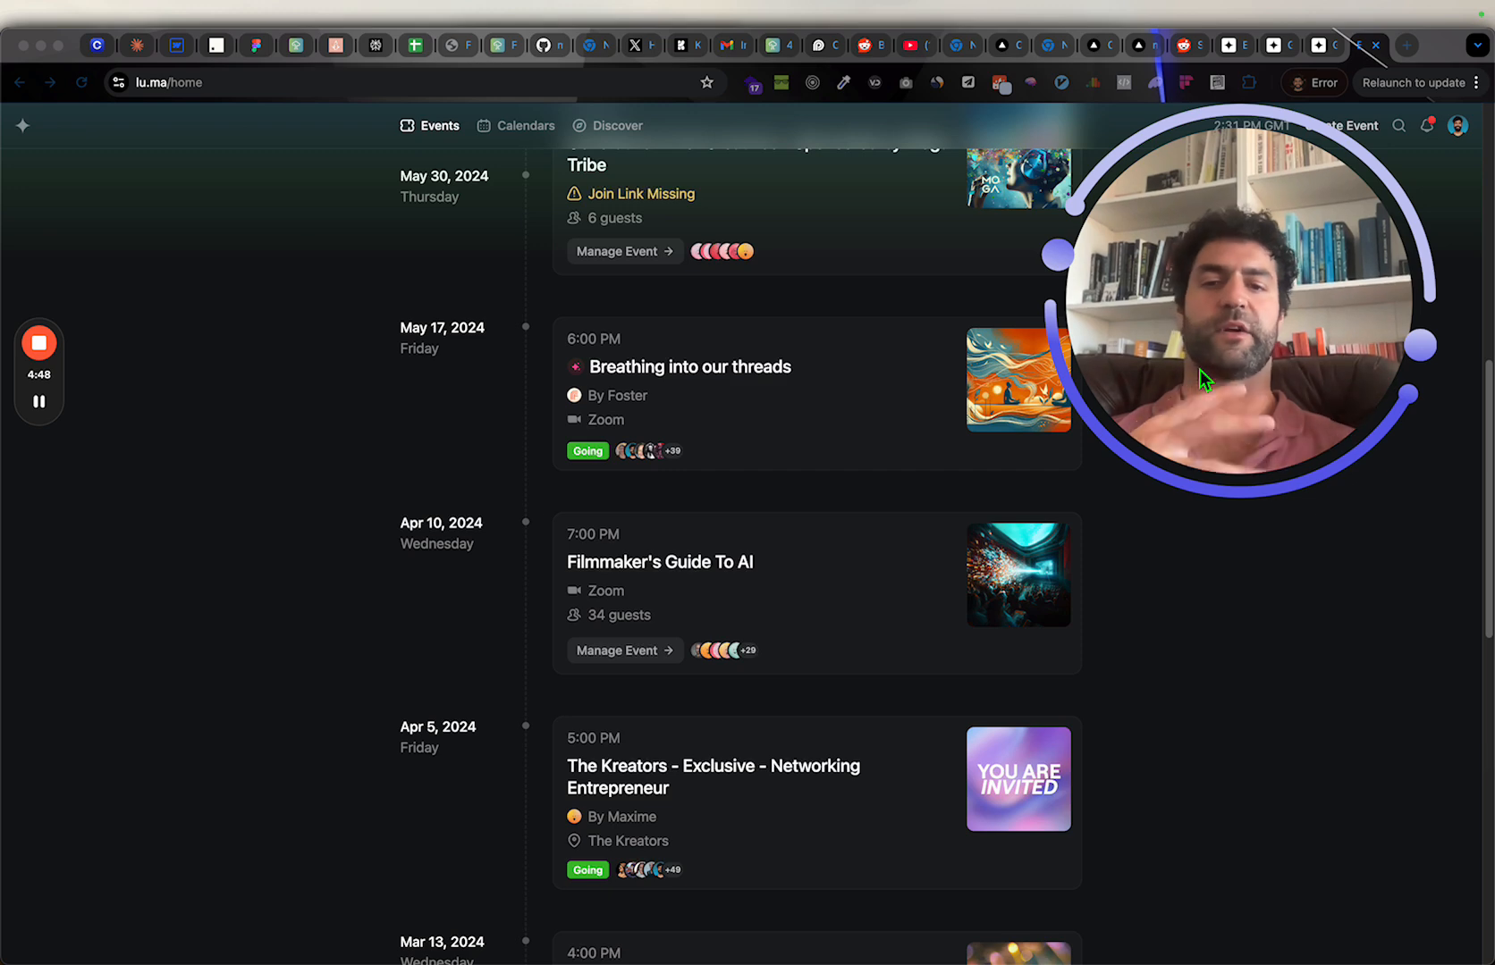
Step: Open the preview of the past event "Filmmaker's Guide To AI" and look over its details and description
click(747, 553)
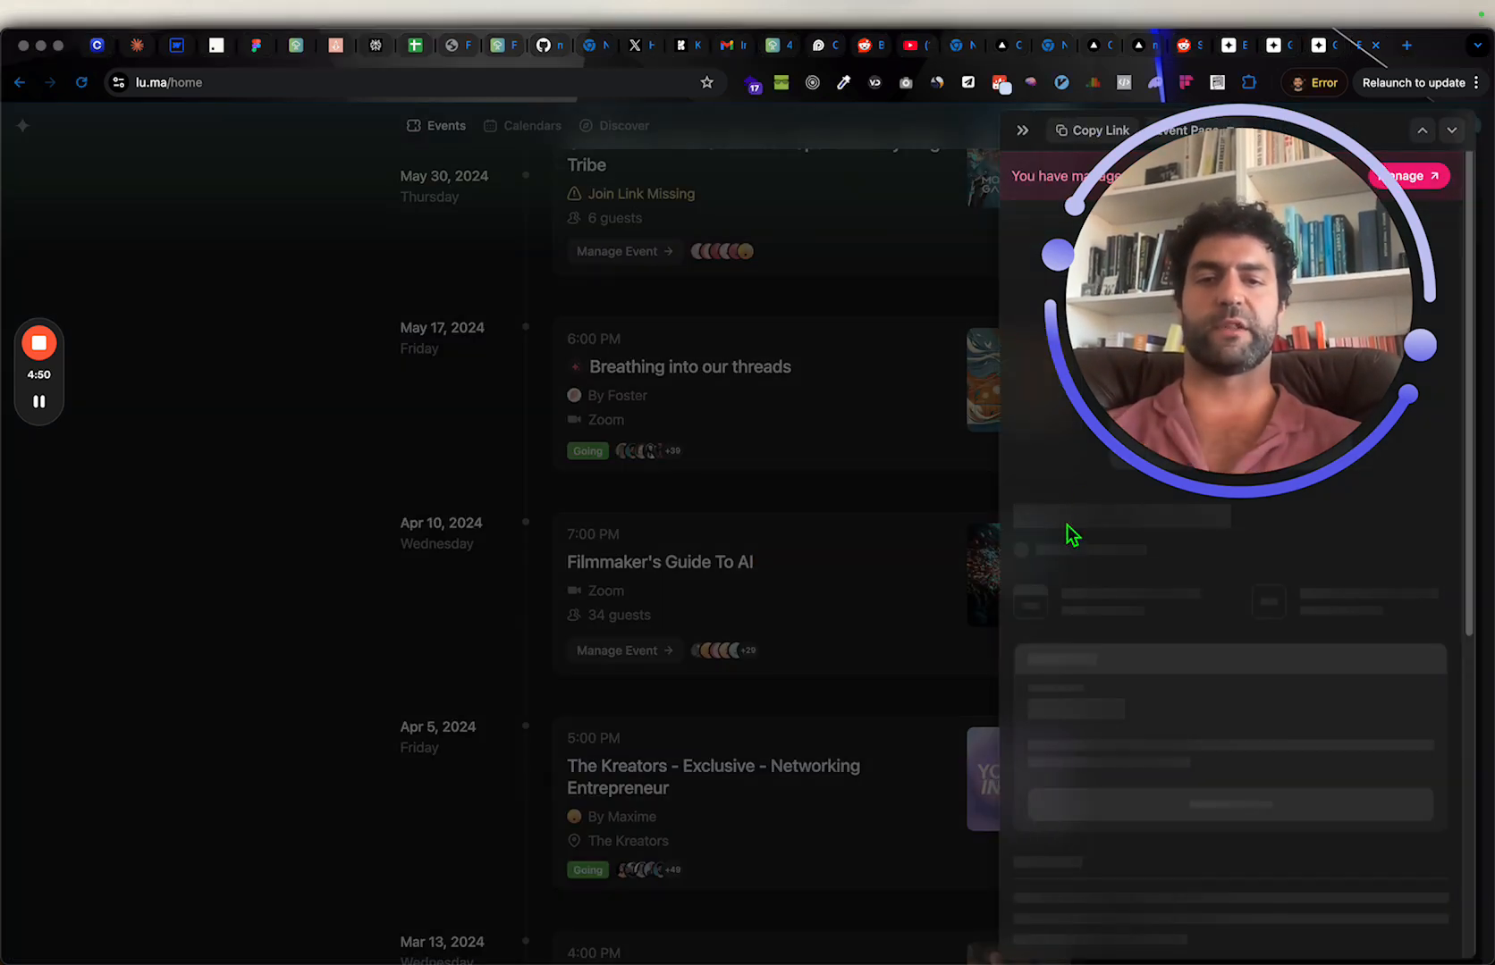
scroll(1162, 309, down, 5)
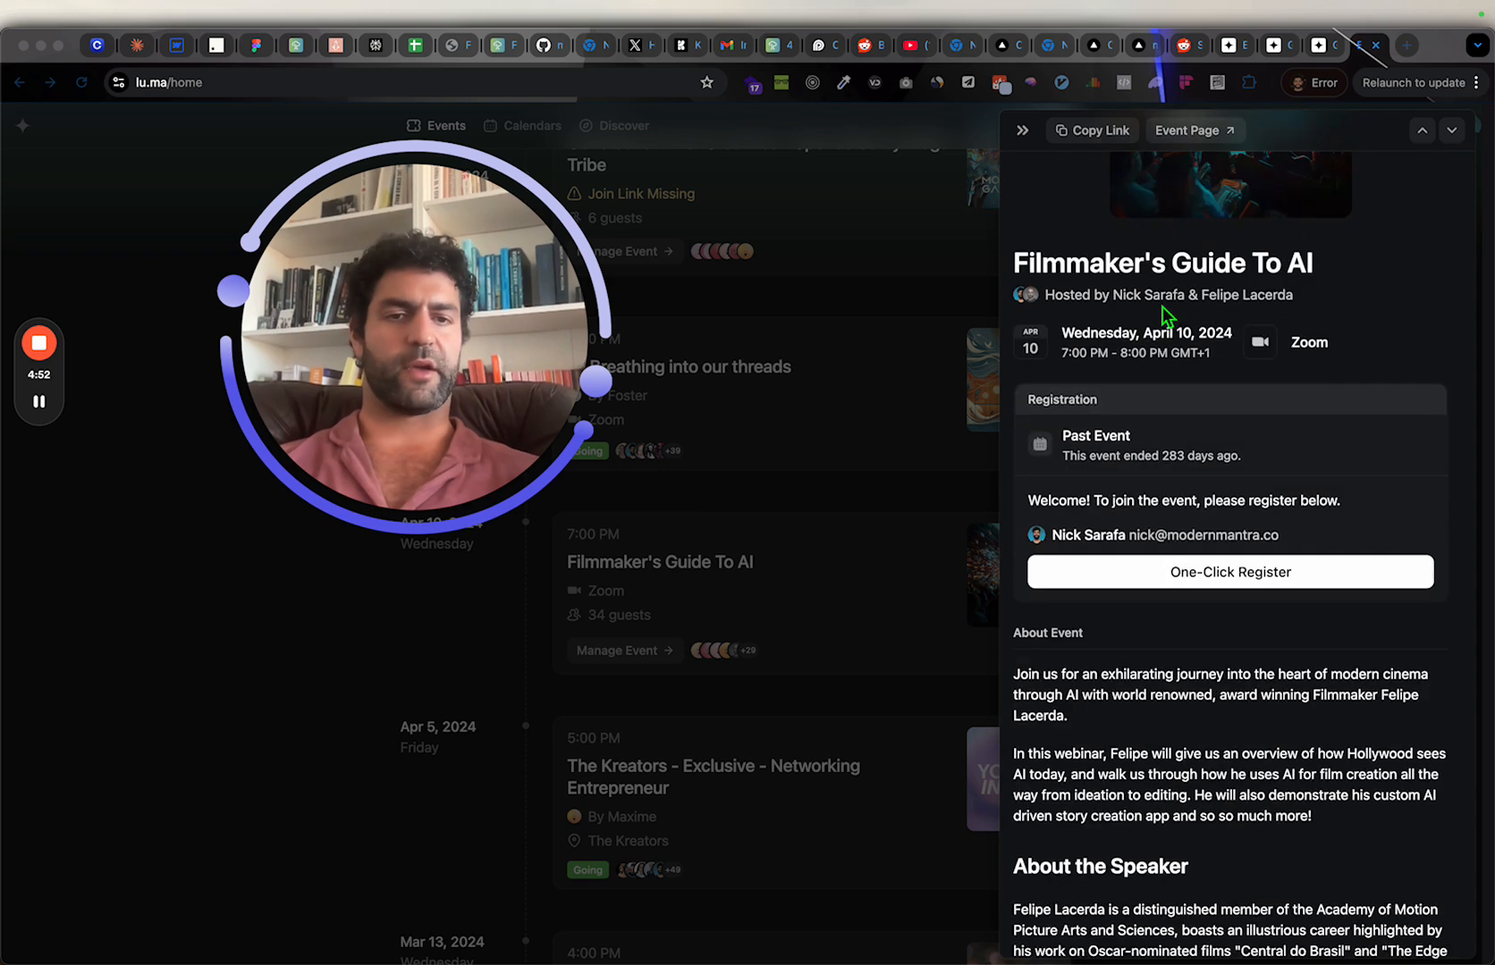
scroll(1162, 309, up, 5)
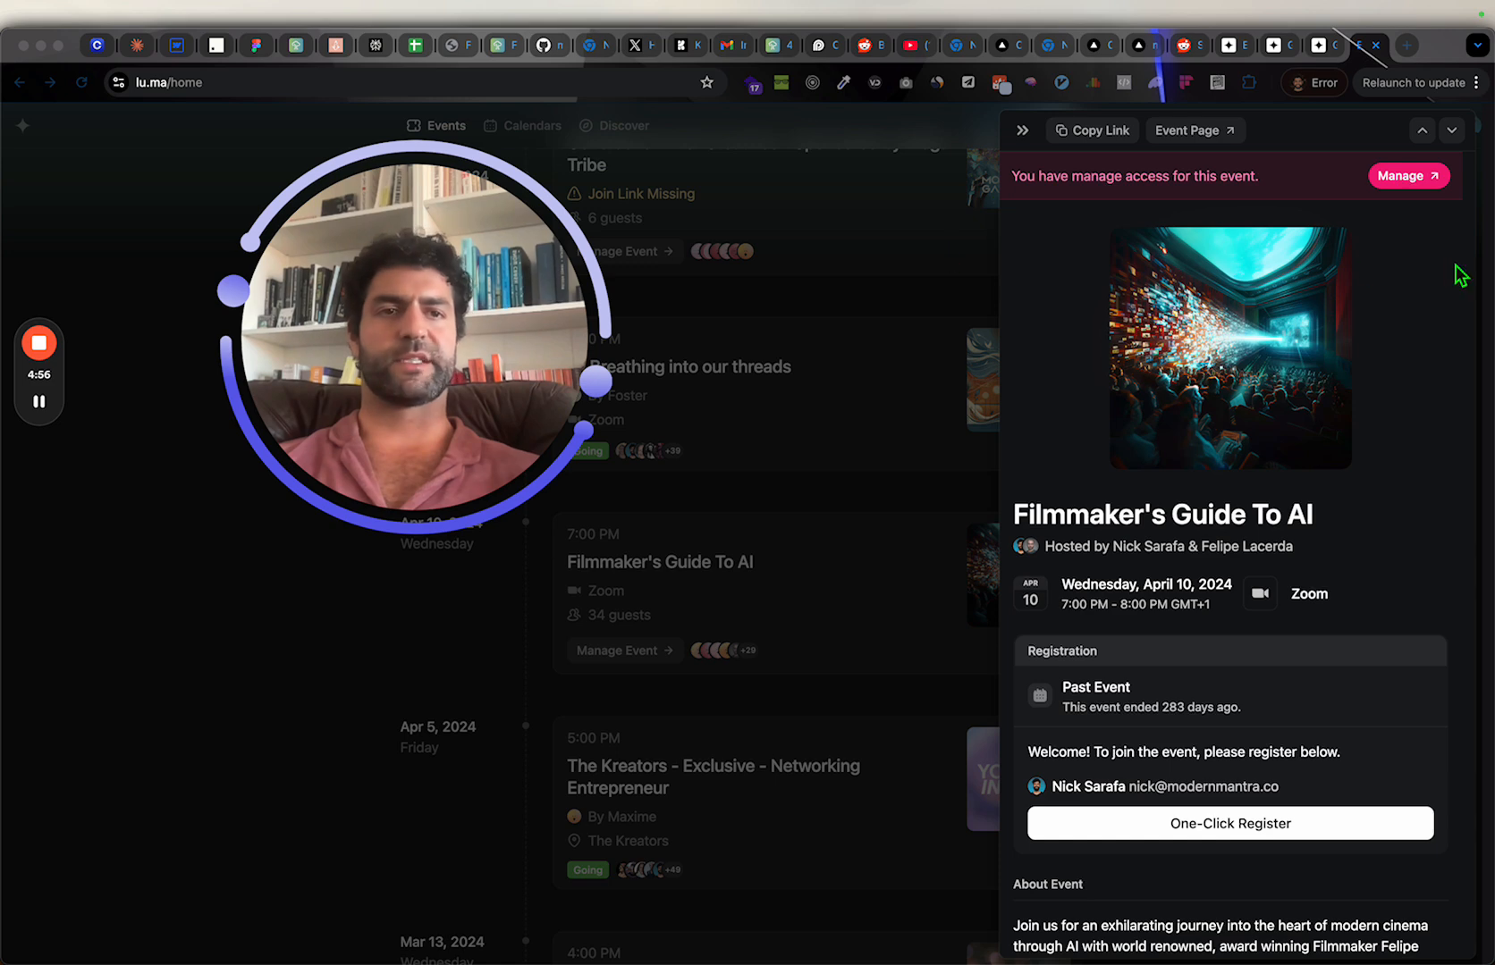
Step: Open the management page of "Filmmaker's Guide To AI" and review its guest list and registration settings
click(1405, 175)
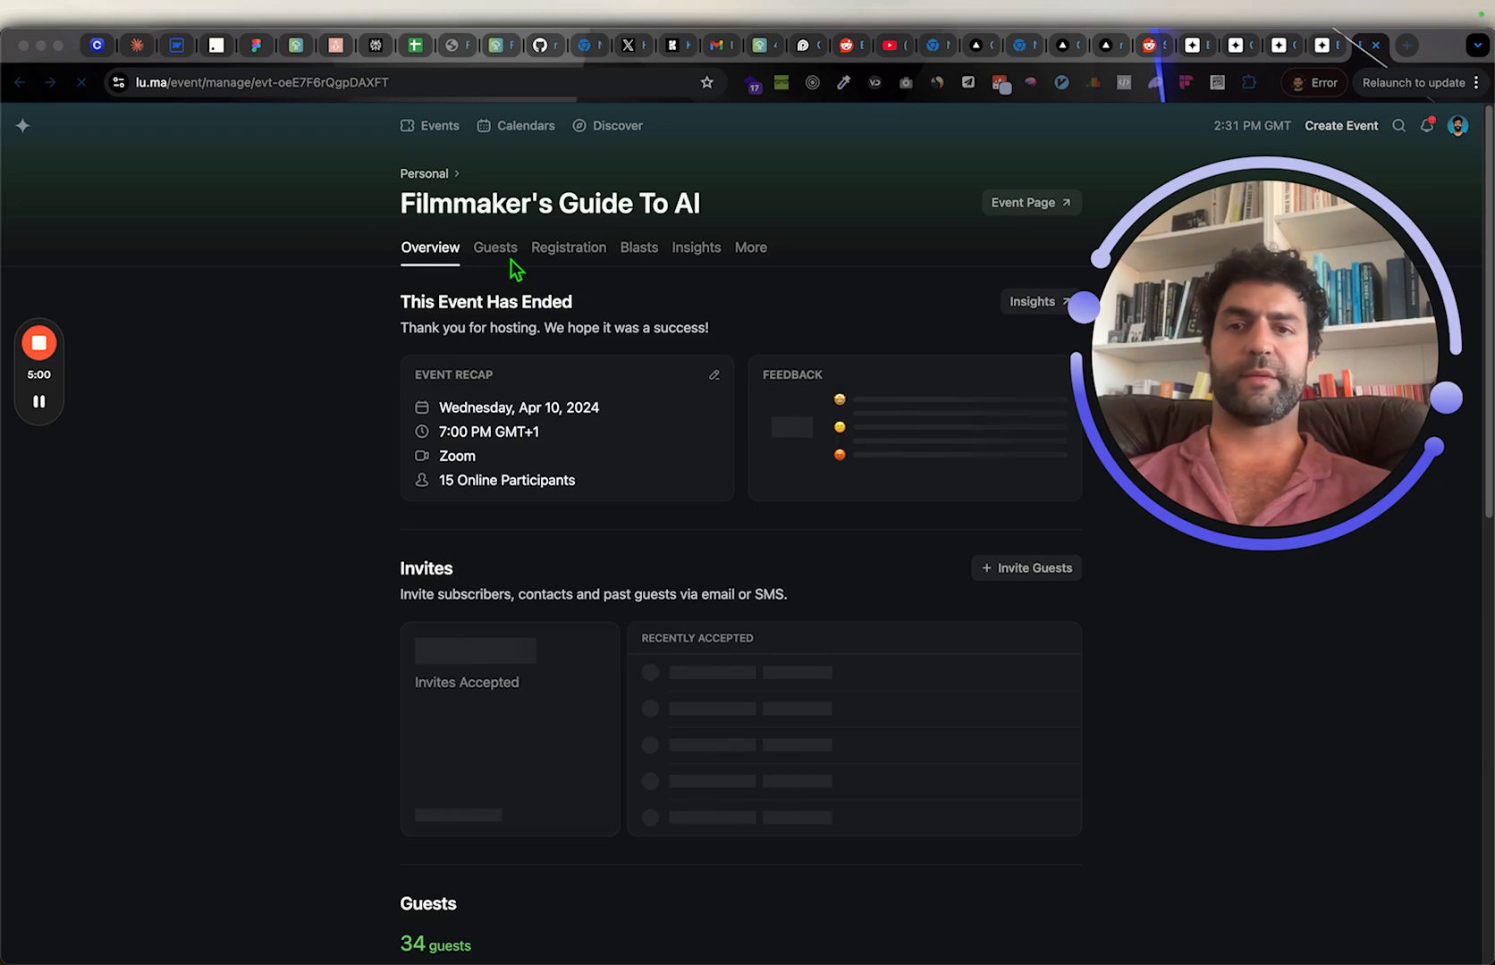
click(509, 260)
scroll(657, 495, down, 5)
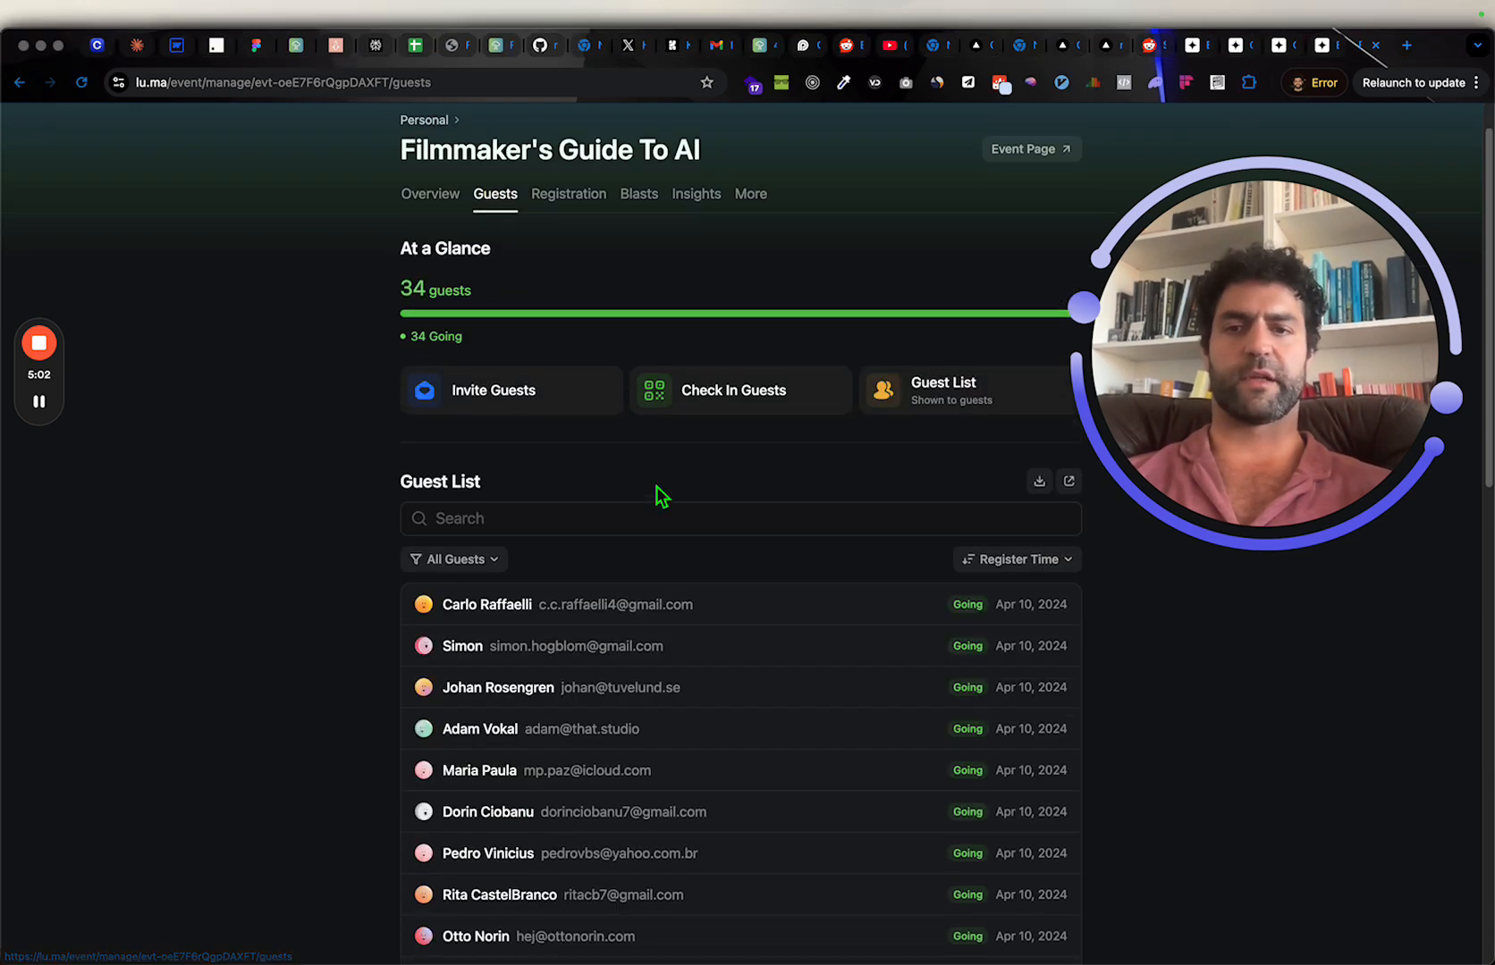
scroll(664, 496, down, 6)
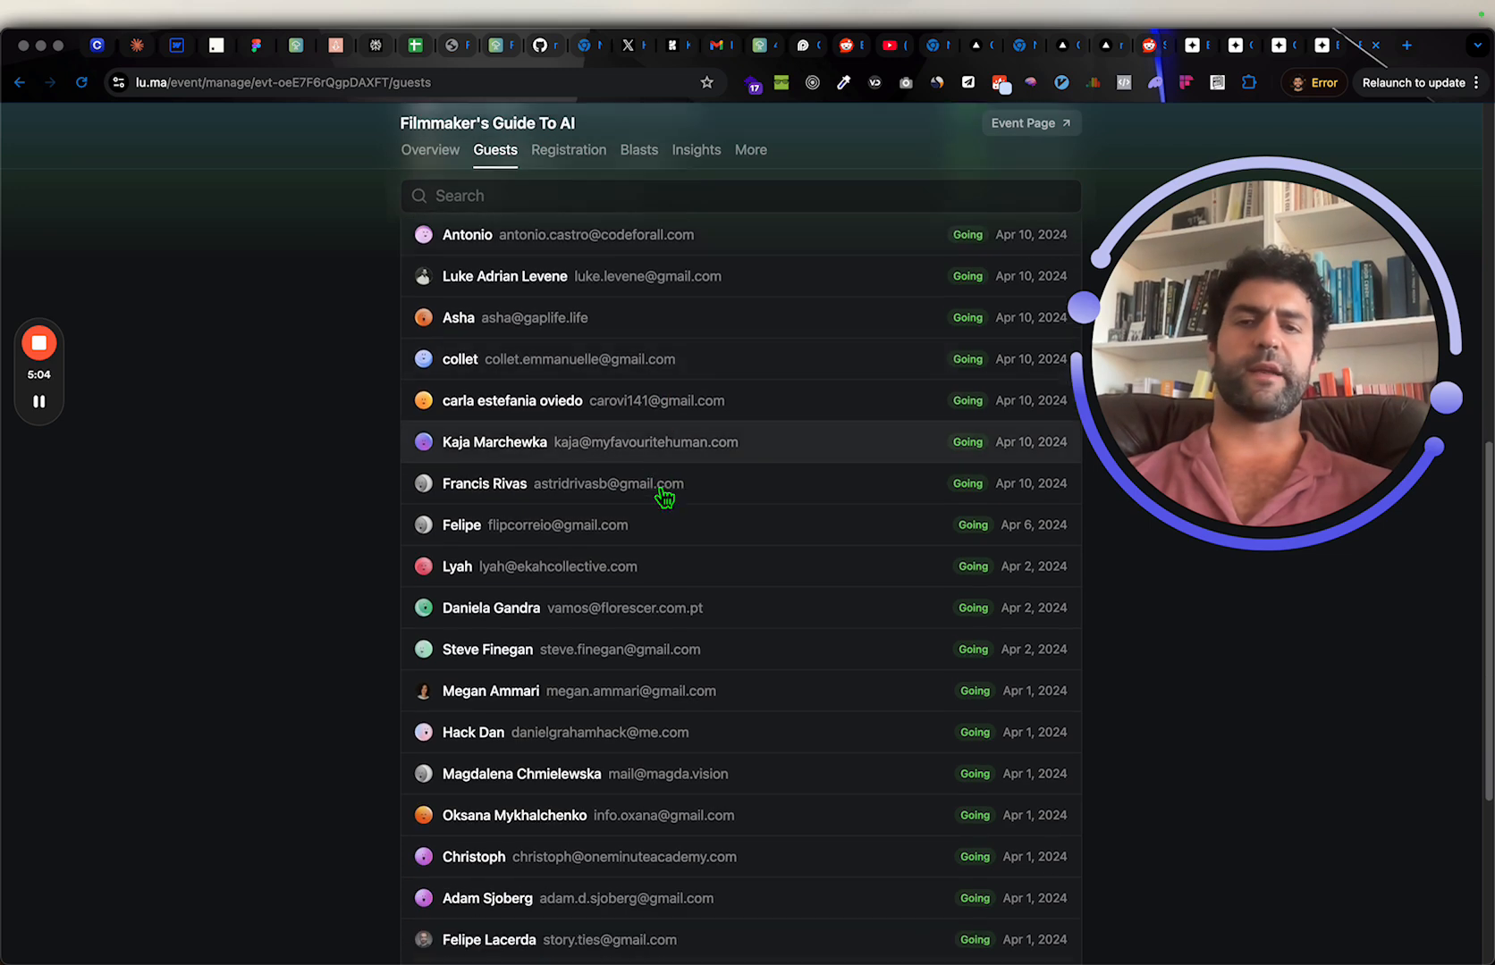
scroll(664, 496, up, 8)
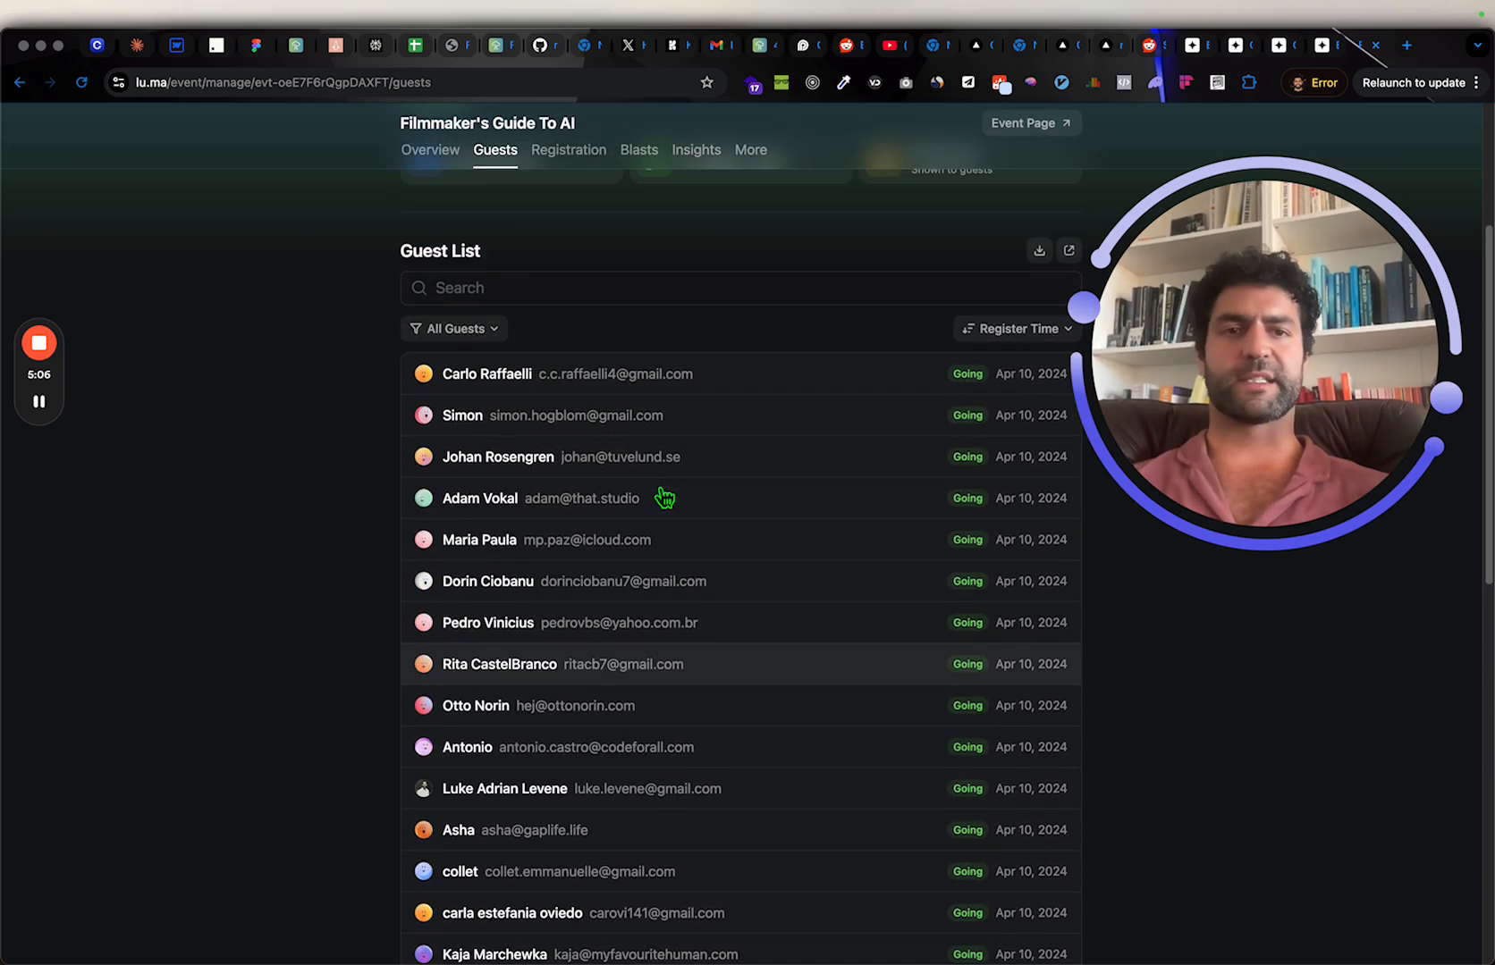
scroll(665, 497, up, 3)
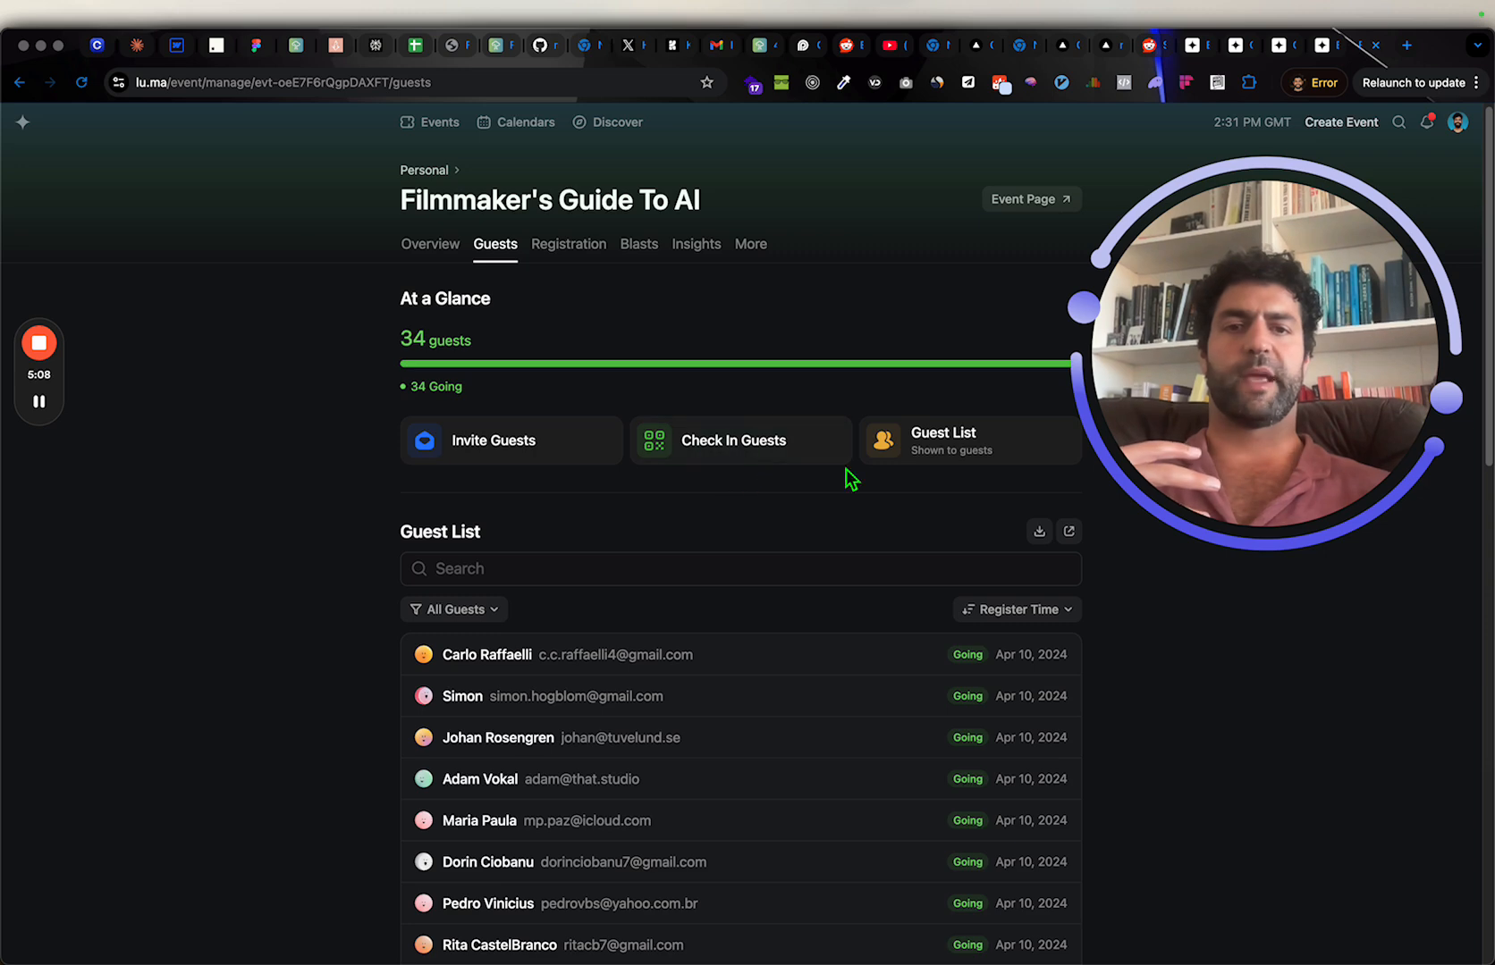
click(601, 247)
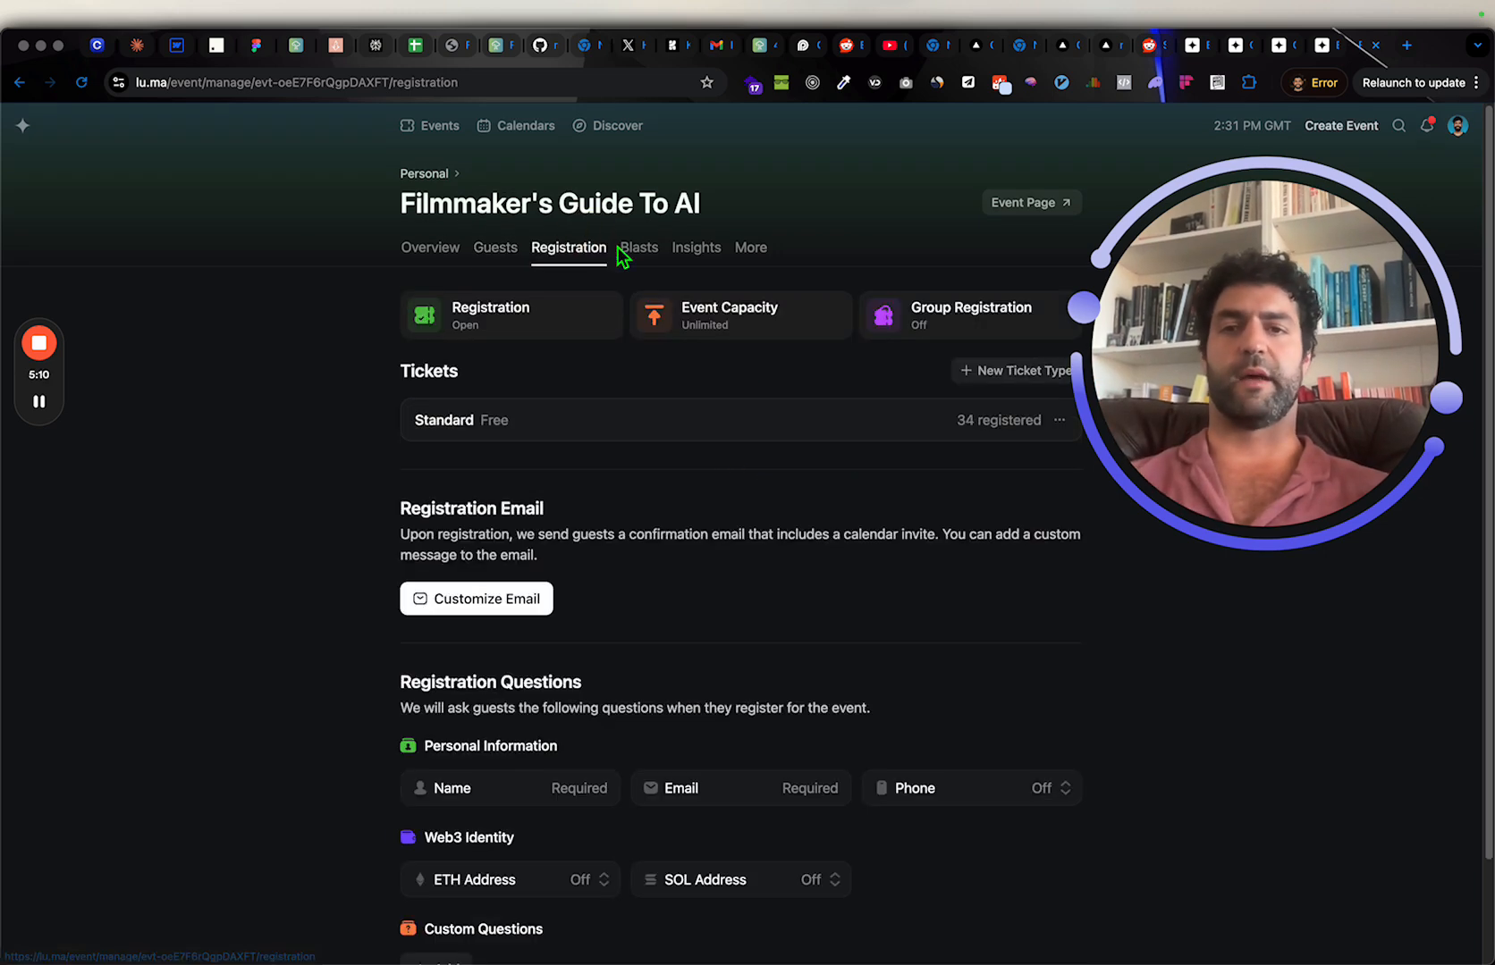